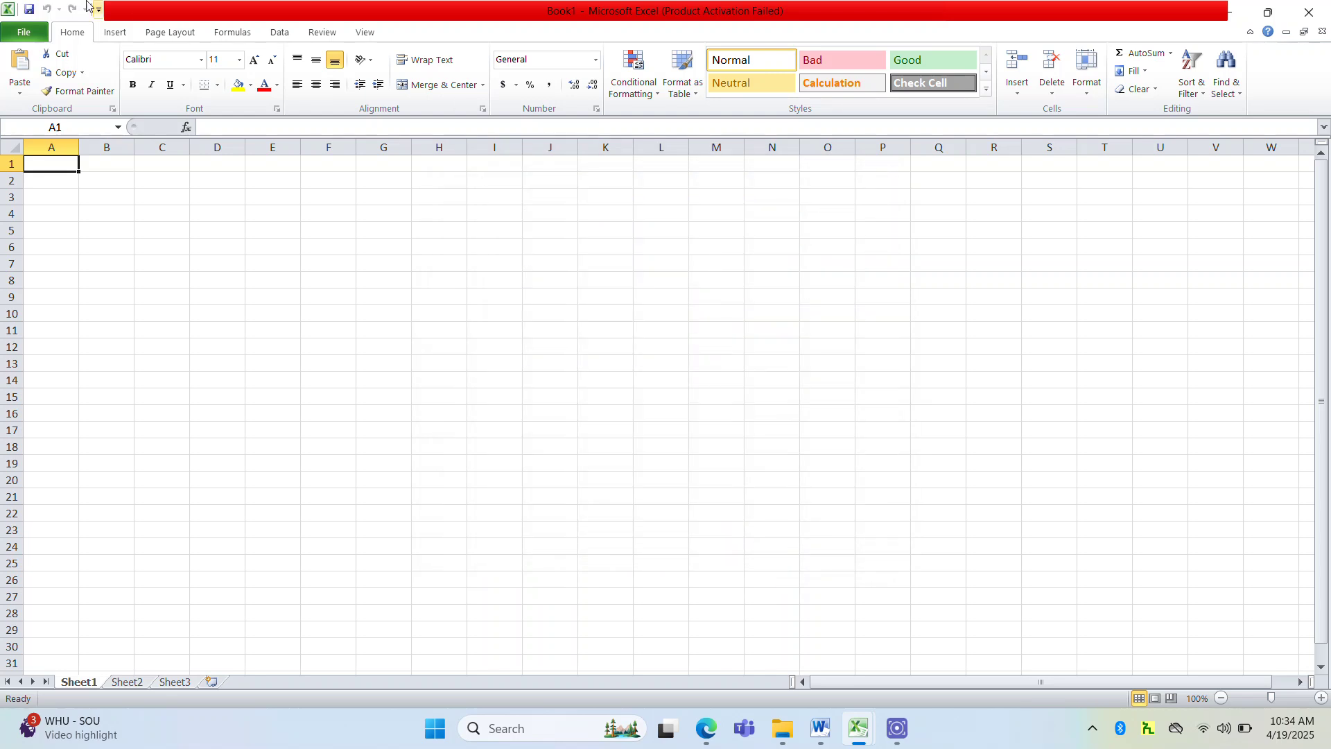
Open the recent workbook "Tvet trainer format house maid 1" and print its active sheet with Microsoft Print to PDF.
left_click(28, 37)
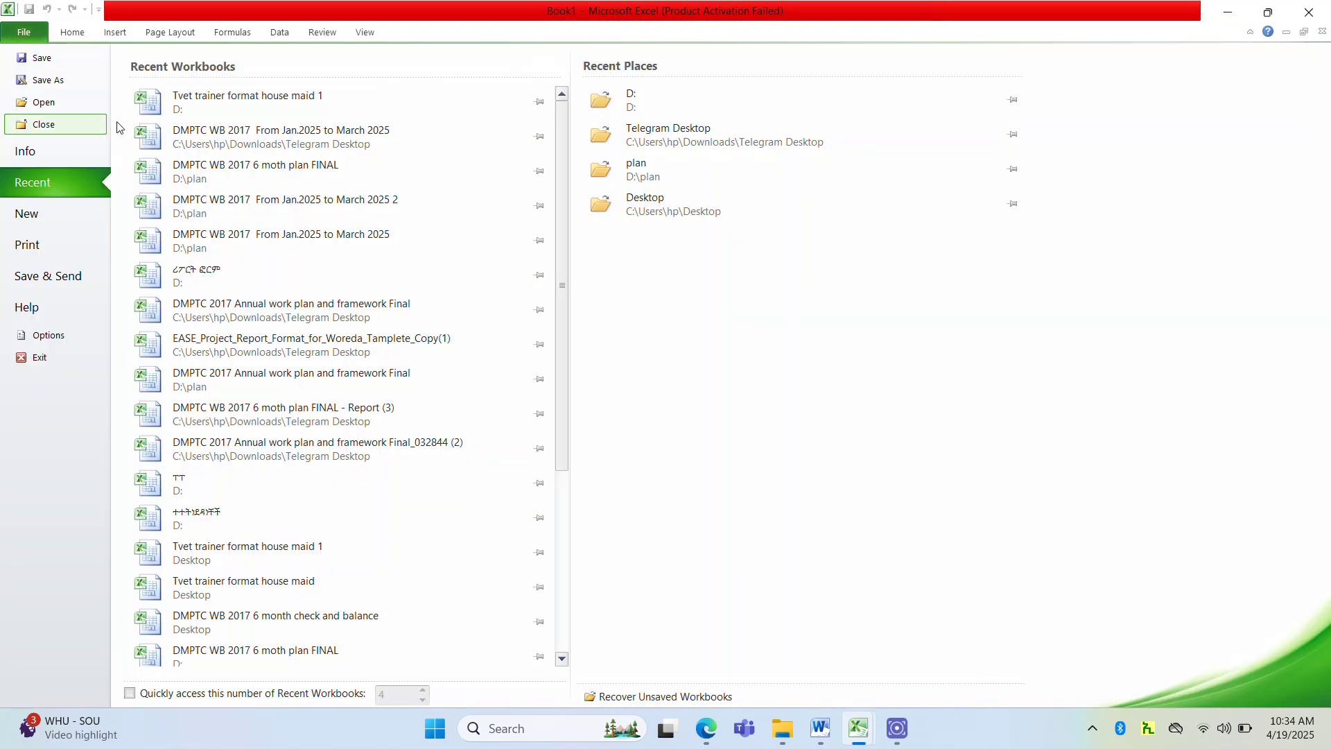
left_click(251, 99)
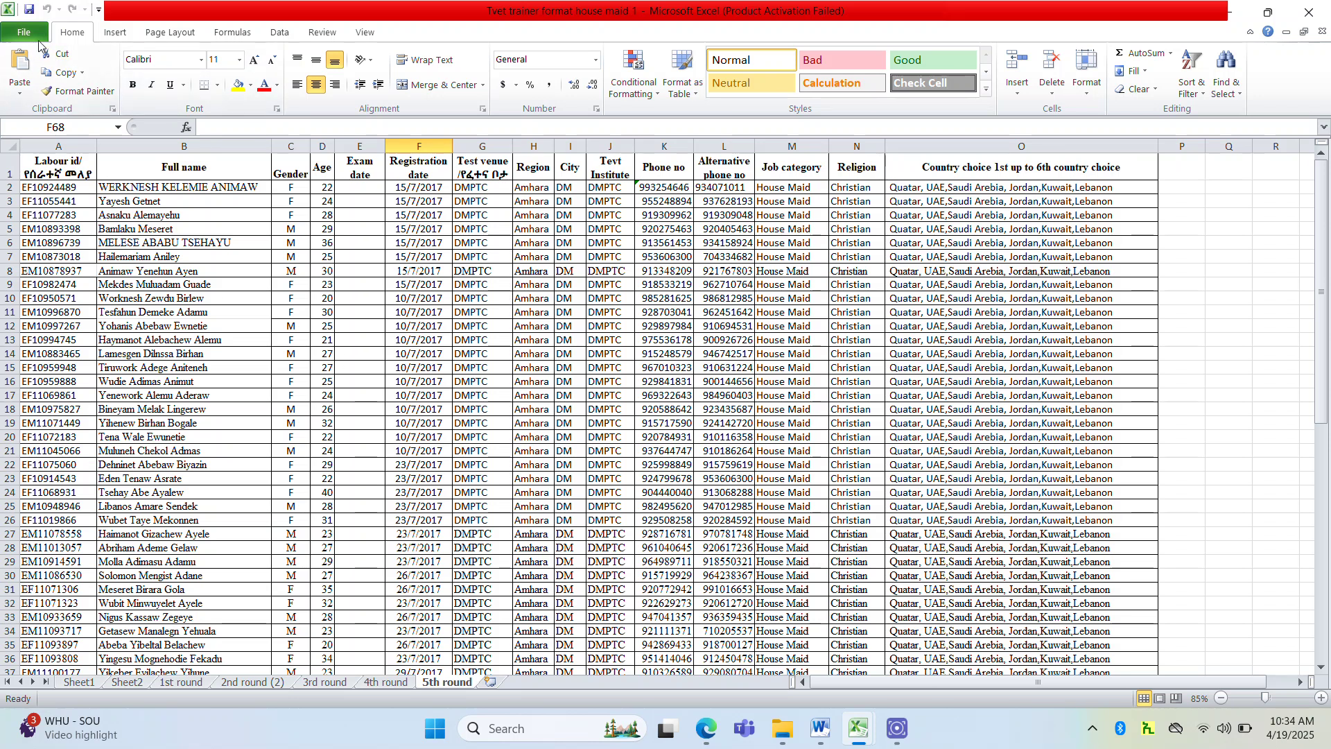
left_click(36, 38)
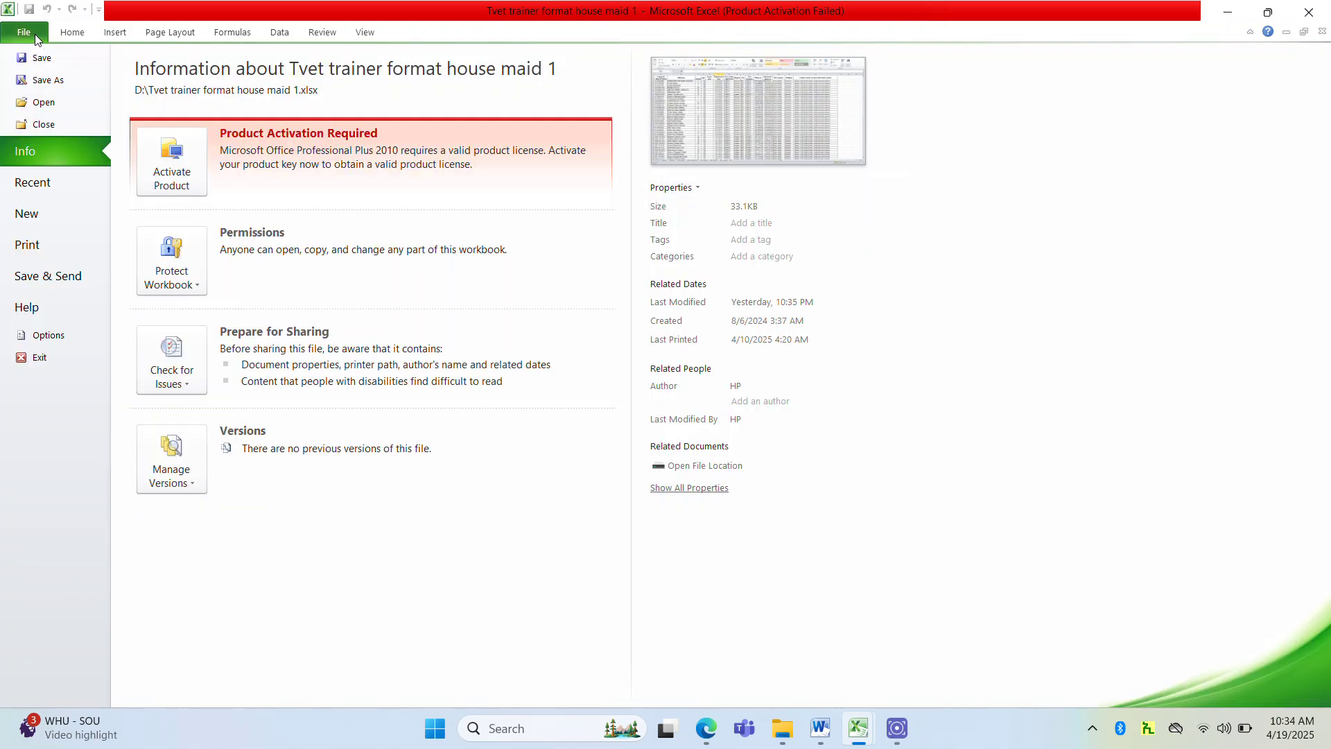
left_click(37, 245)
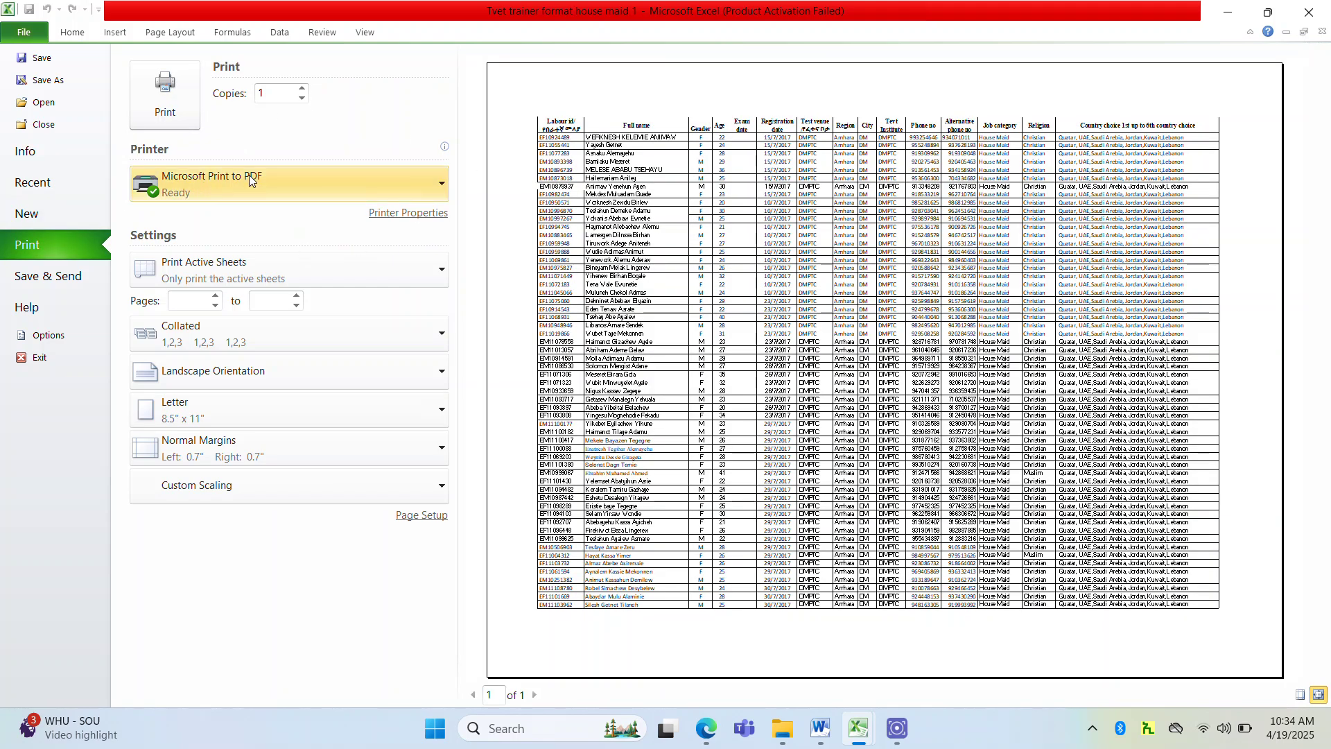
left_click(251, 179)
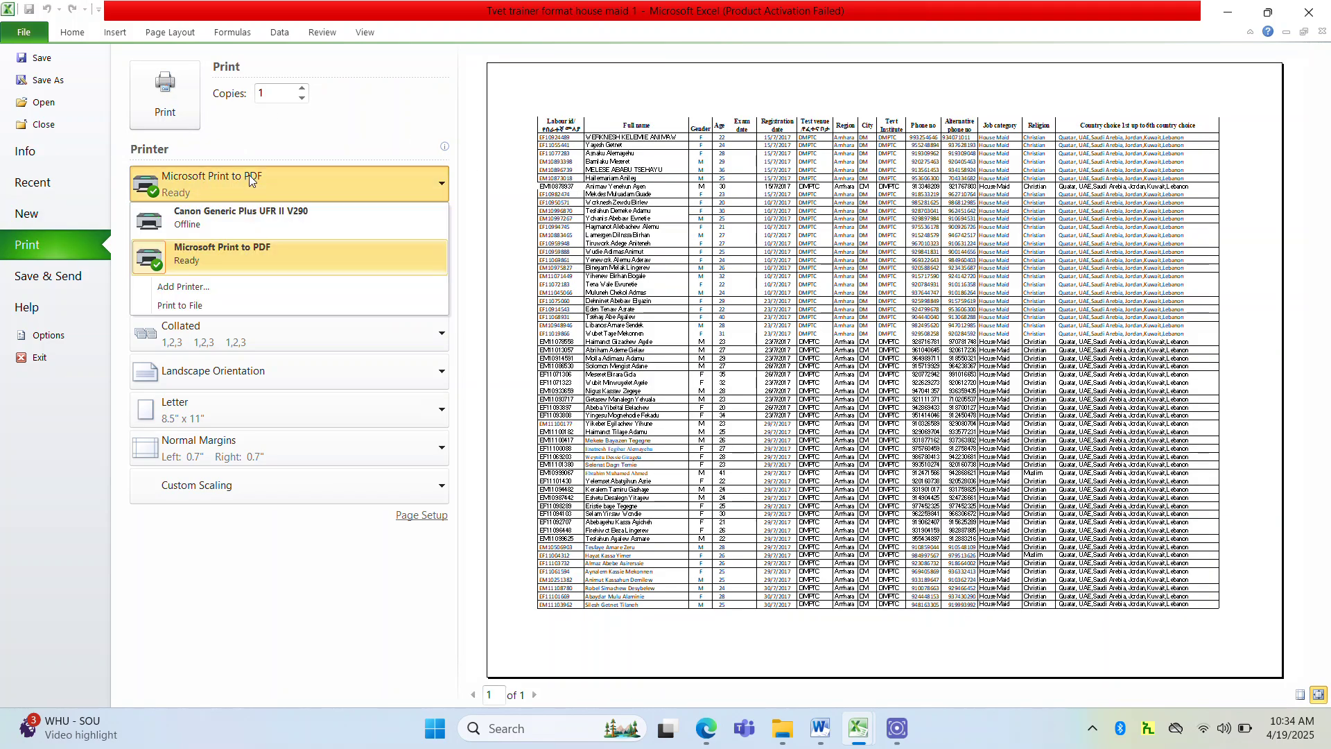
left_click(348, 255)
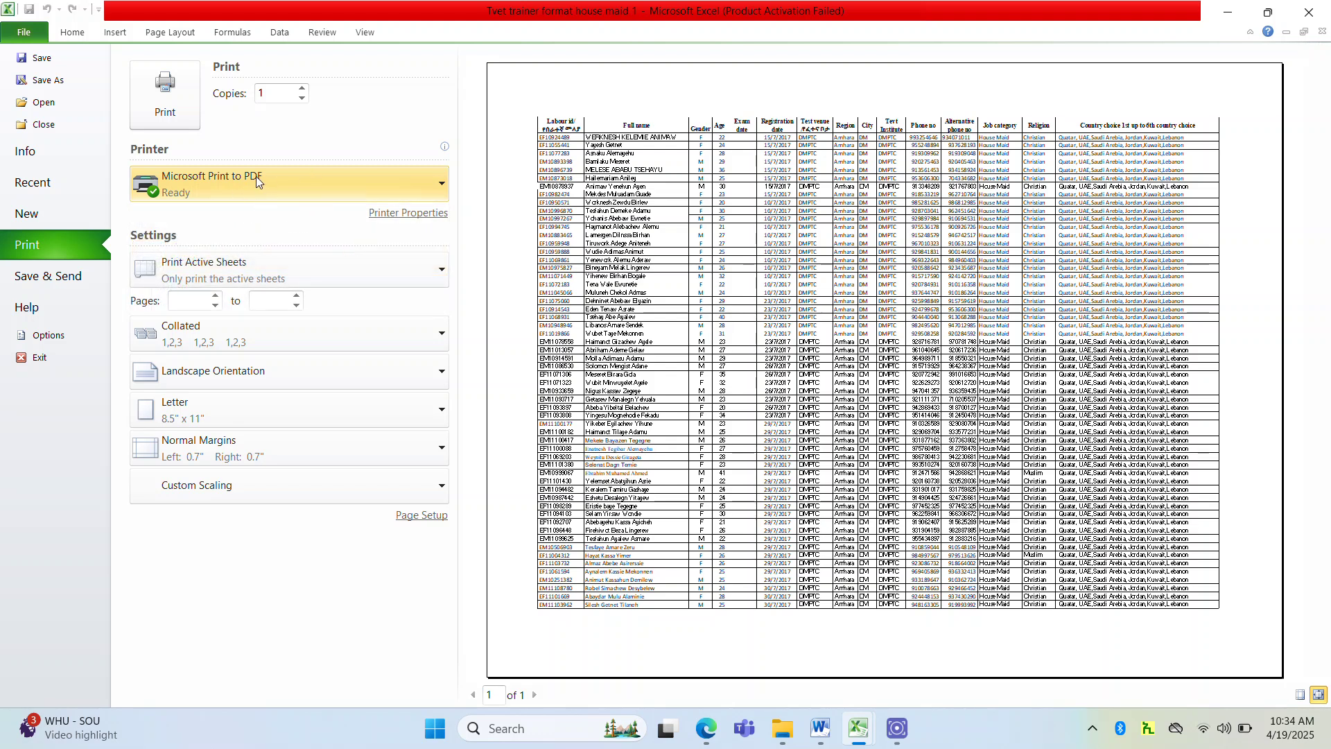
left_click(184, 104)
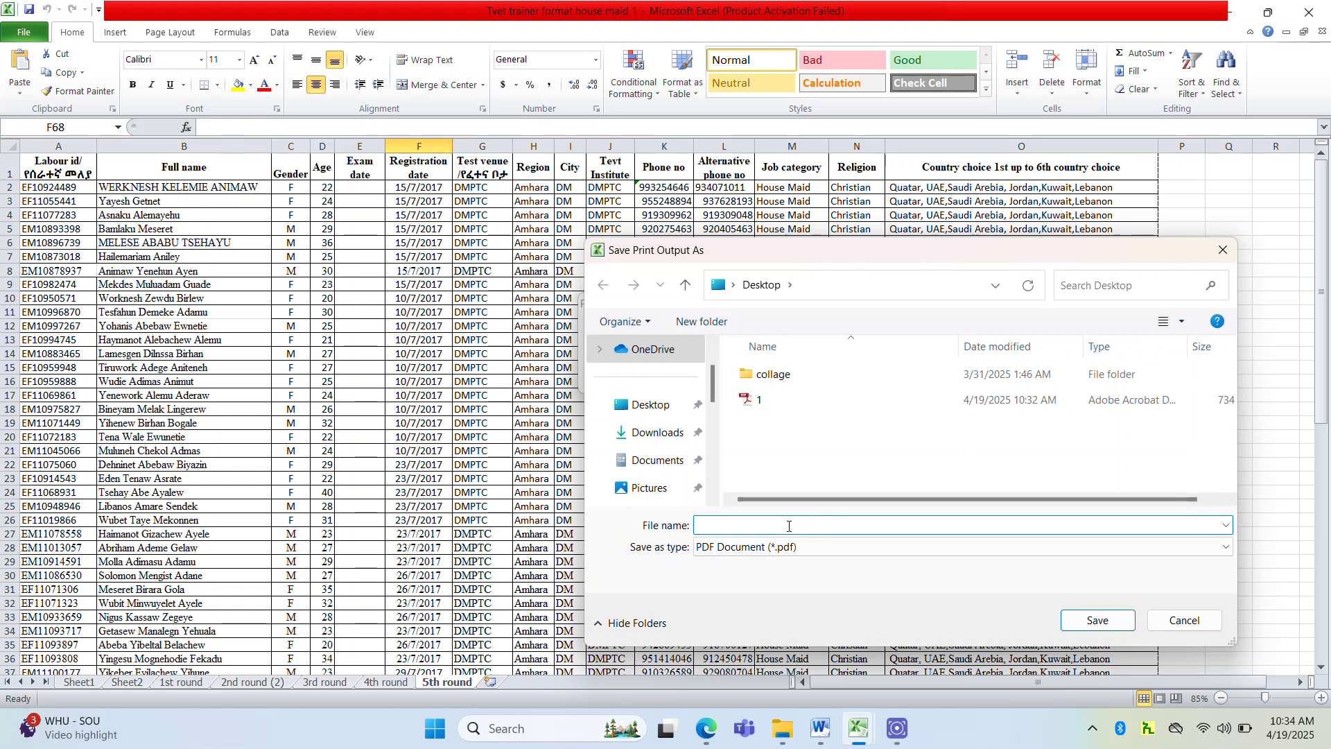
Save the print output on the Desktop as a PDF document named "msexcel to pdf".
type("2")
type("m")
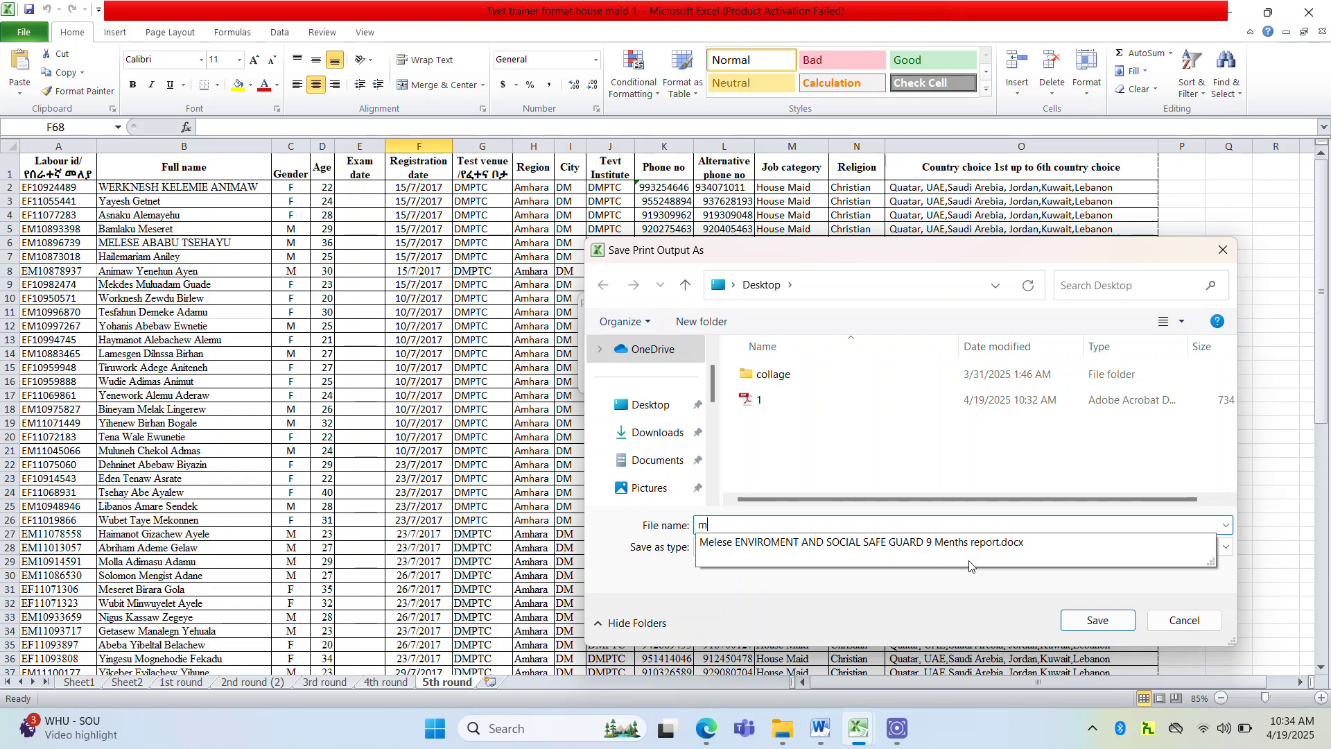
type("sexcel to ")
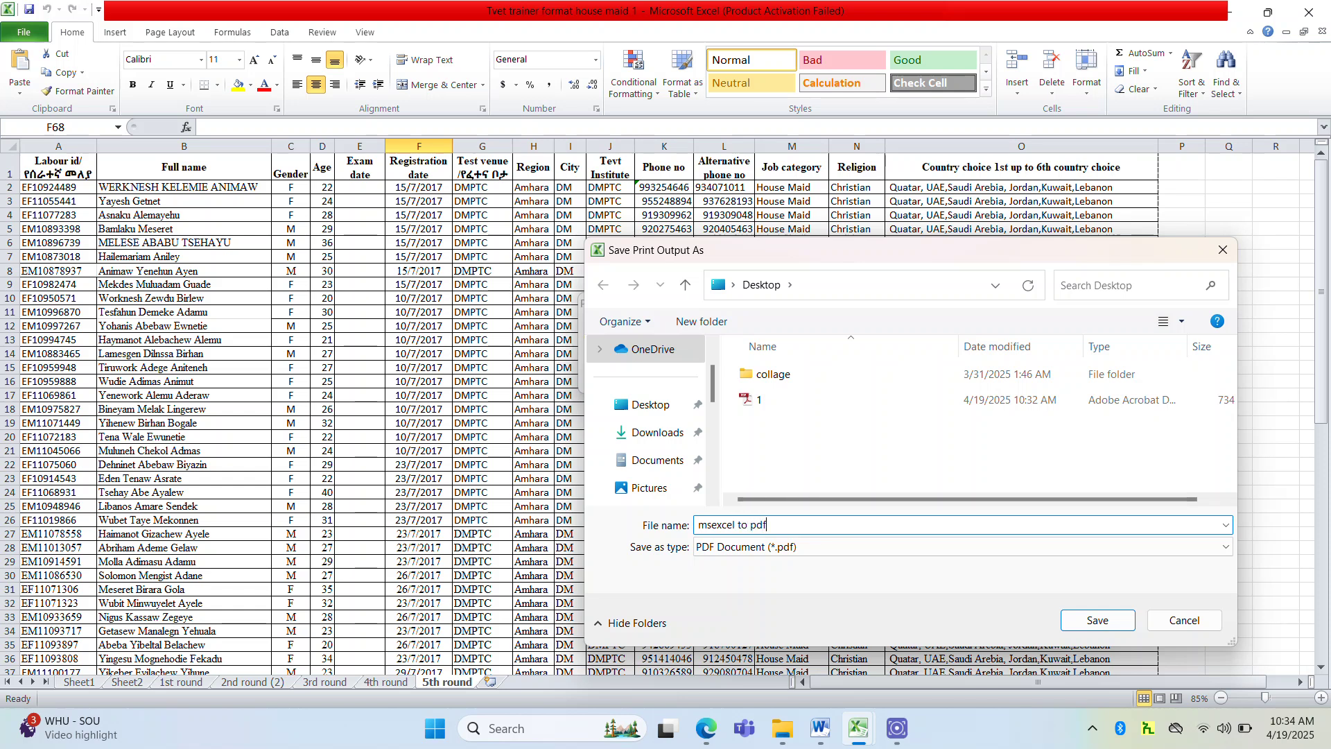
type("pdf")
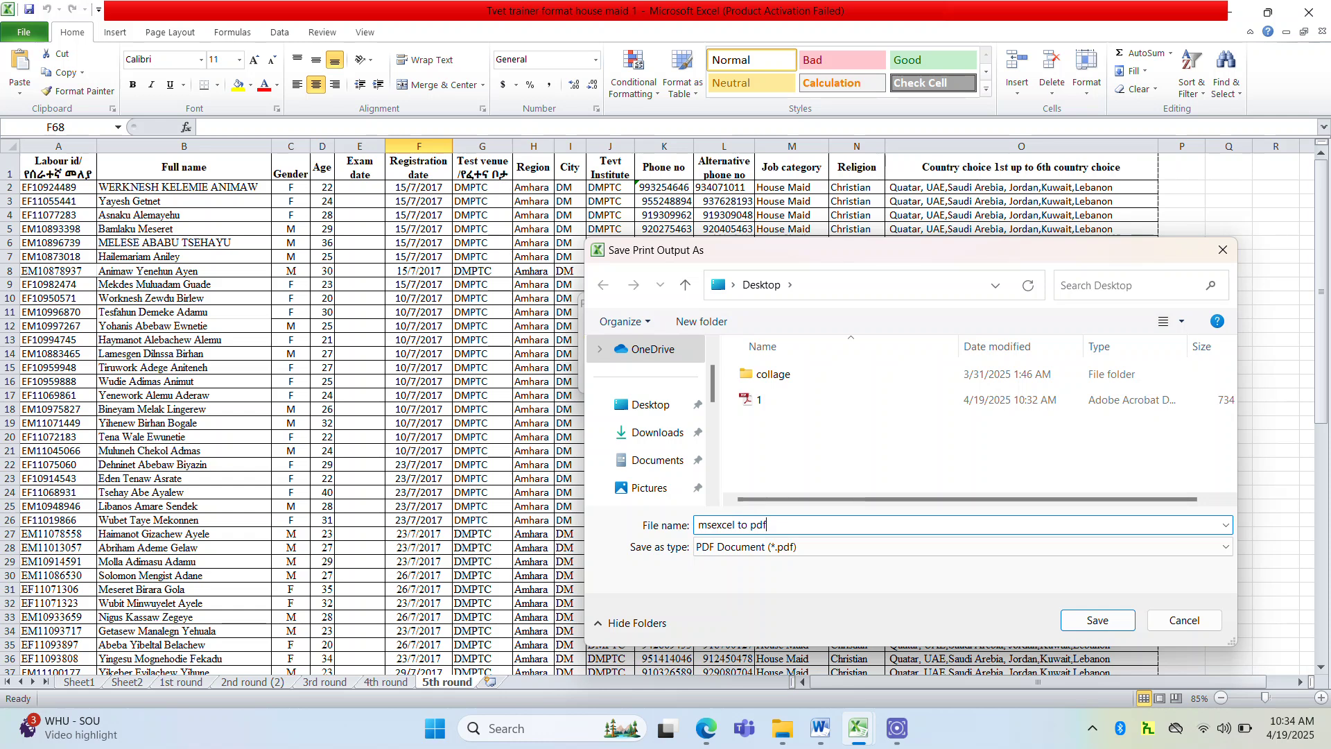
key("Return")
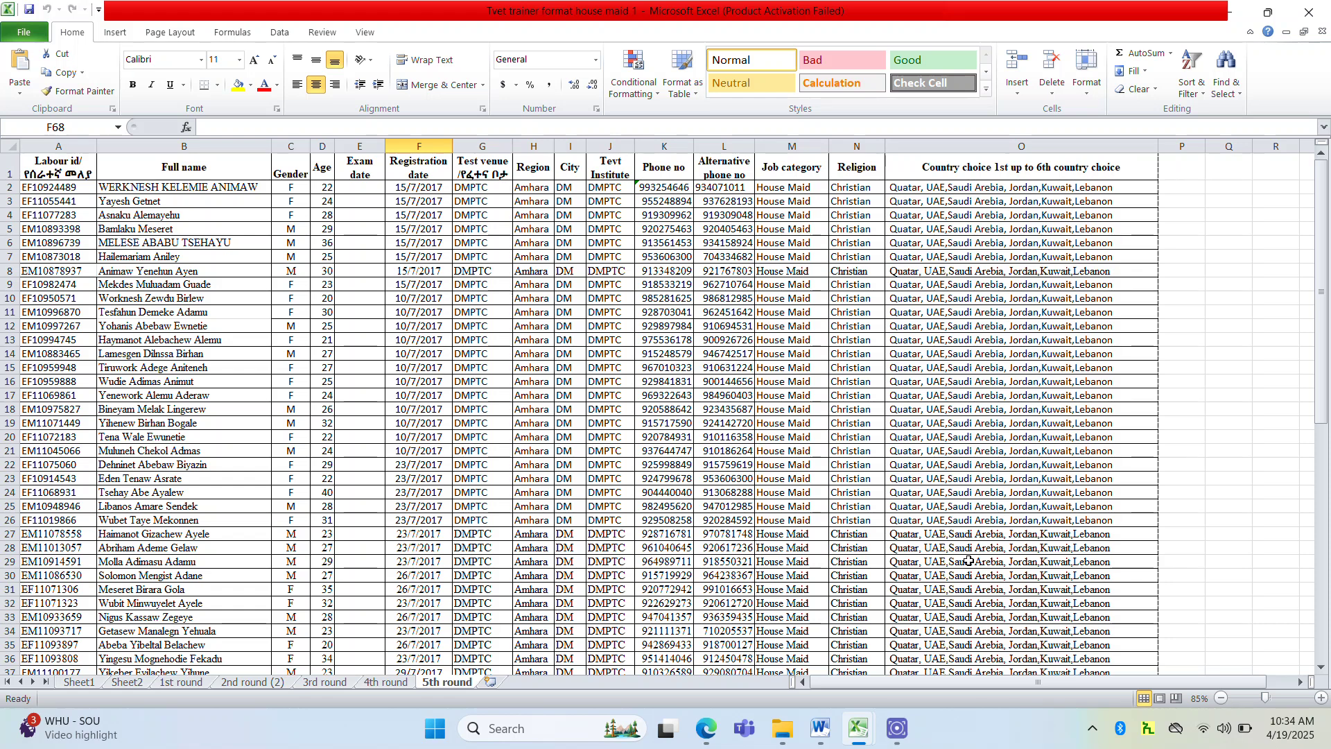
Minimize the workbook, view the "msexcel to pdf" file from the desktop, and close it.
left_click(957, 422)
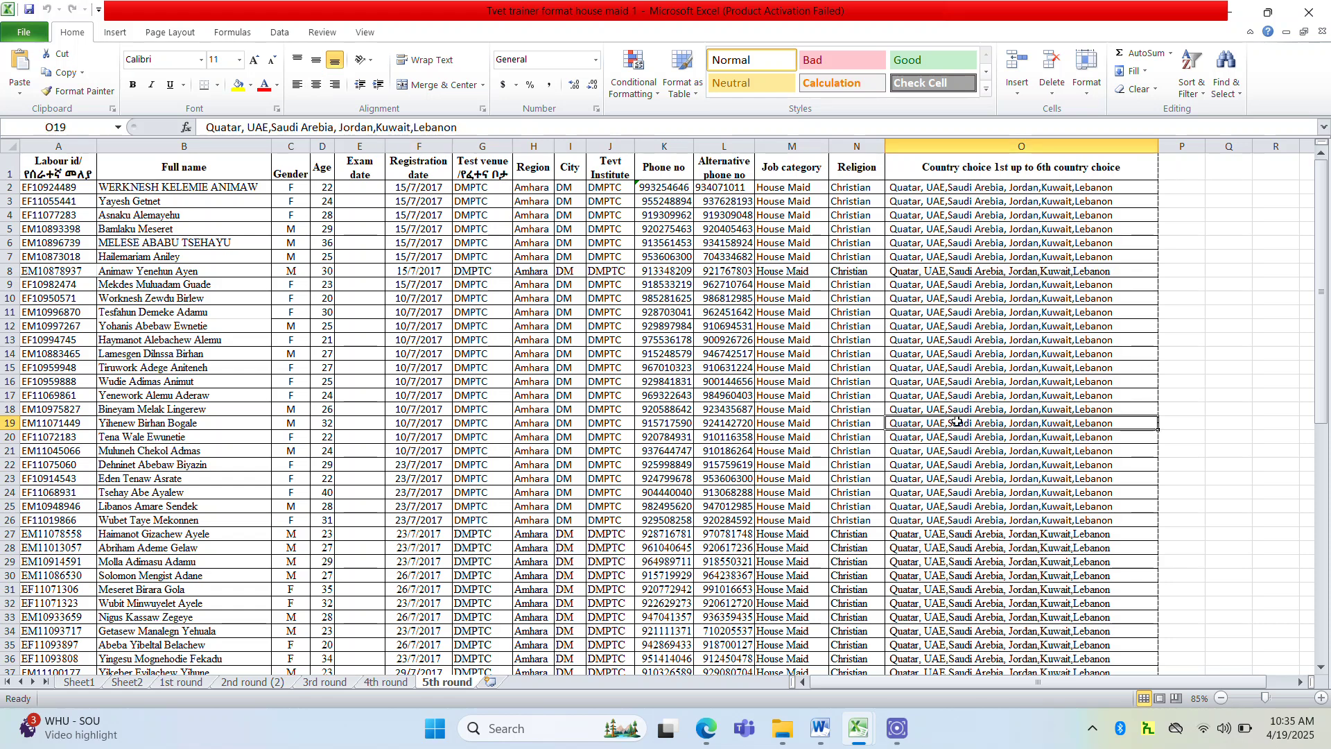
left_click(1224, 18)
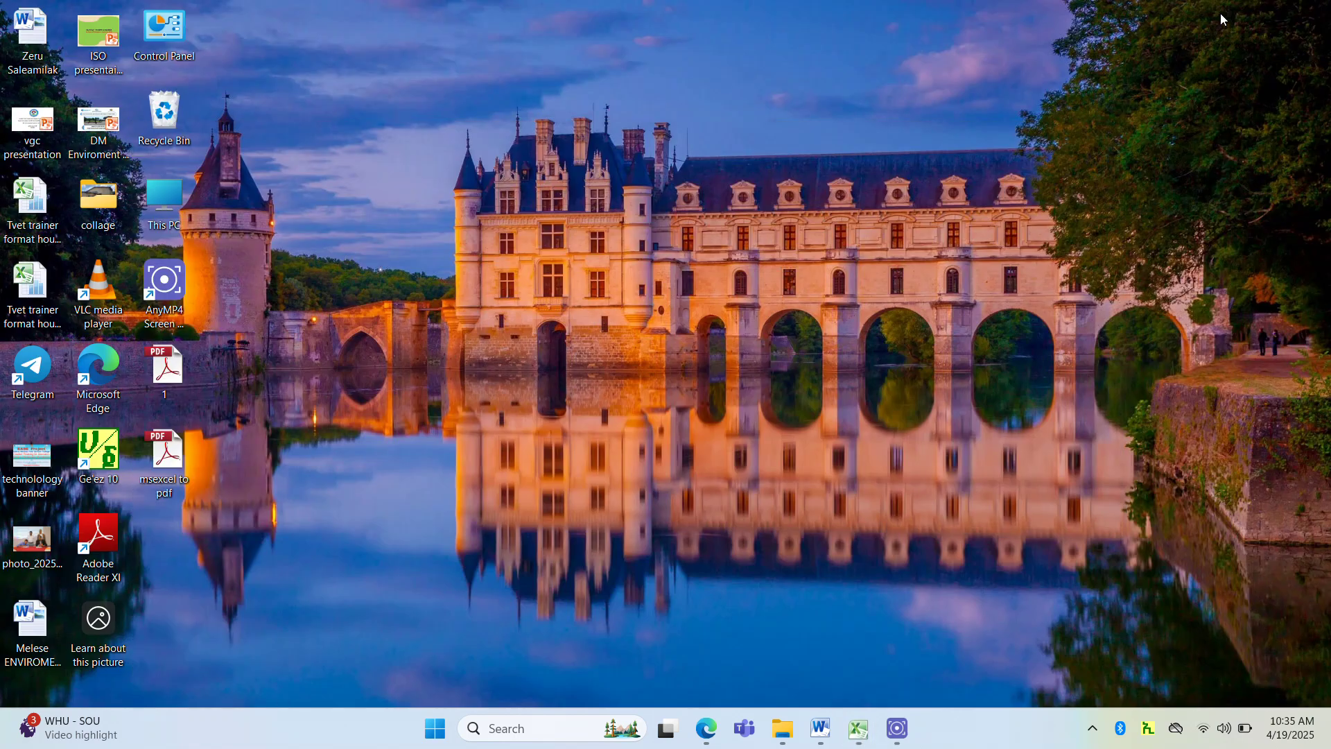
double_click(167, 461)
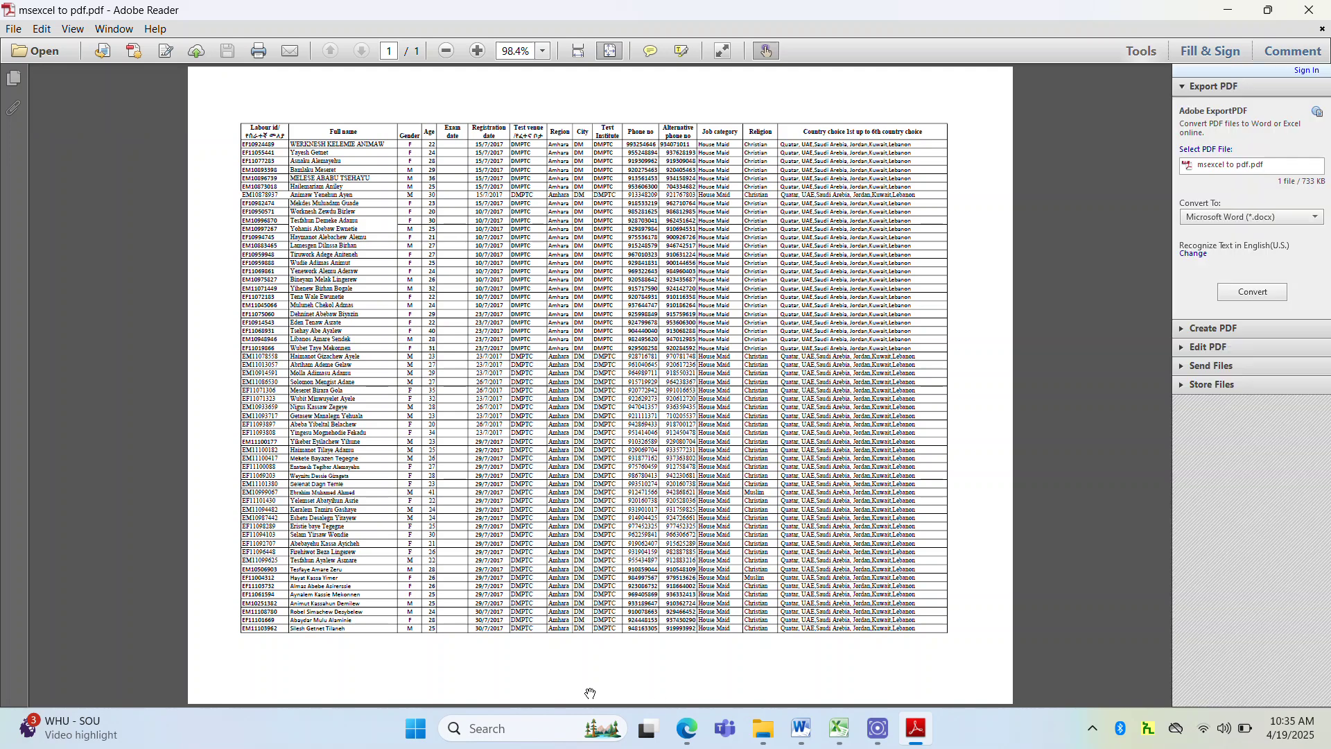
left_click(1309, 10)
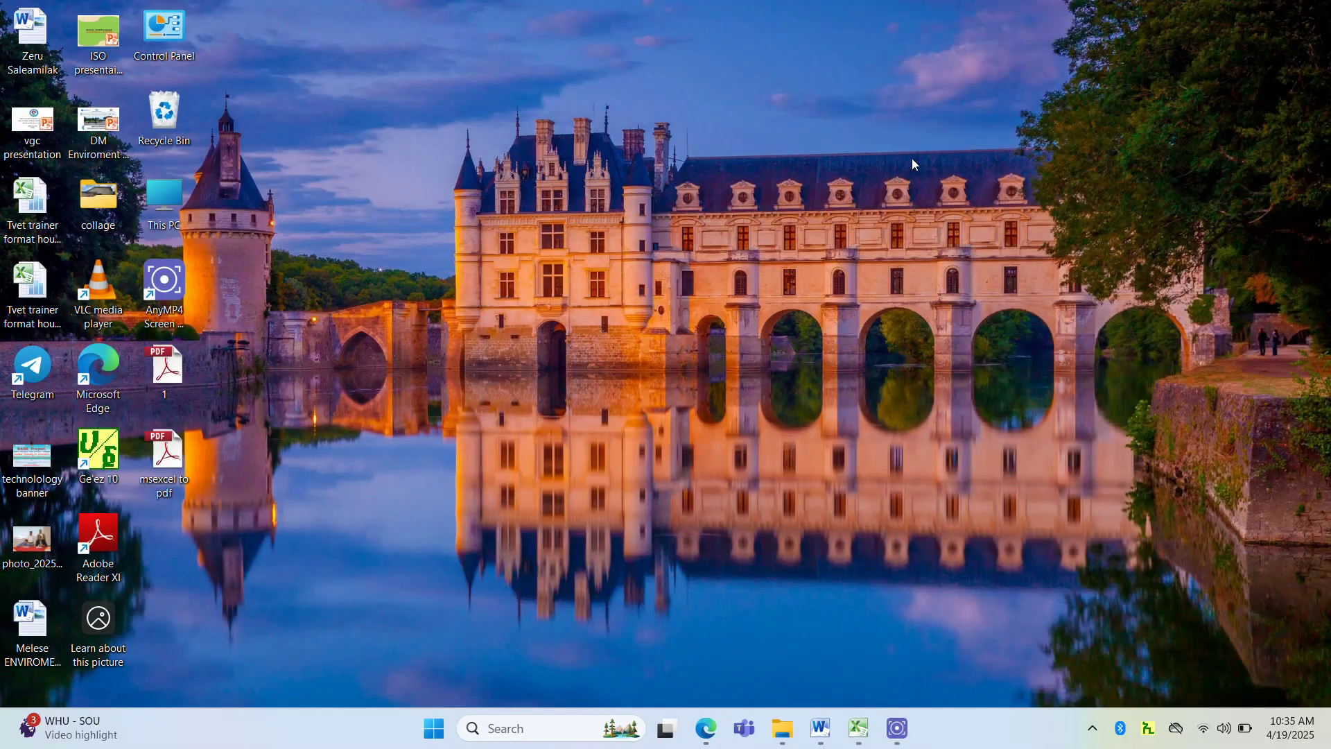
Launch PowerPoint with a blank presentation and dismiss the Office Activation Wizard.
key("super")
type("p")
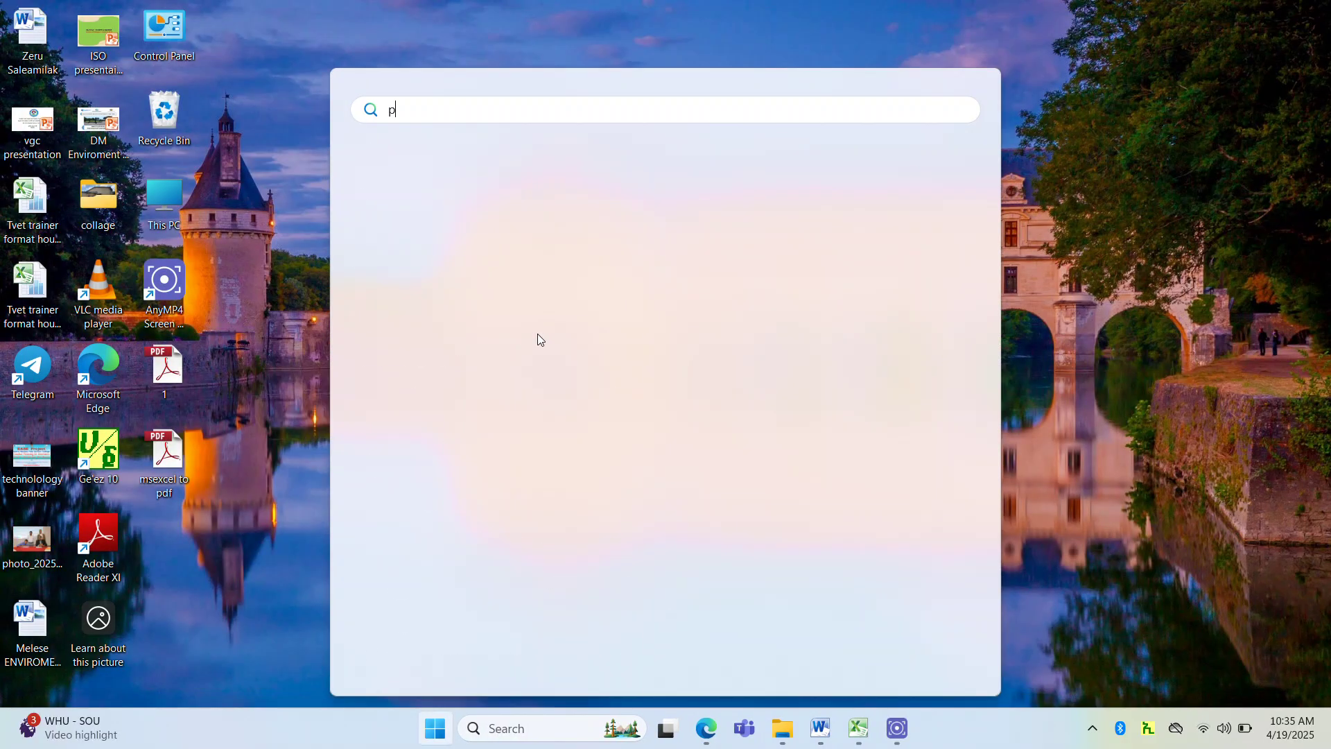
type("ower")
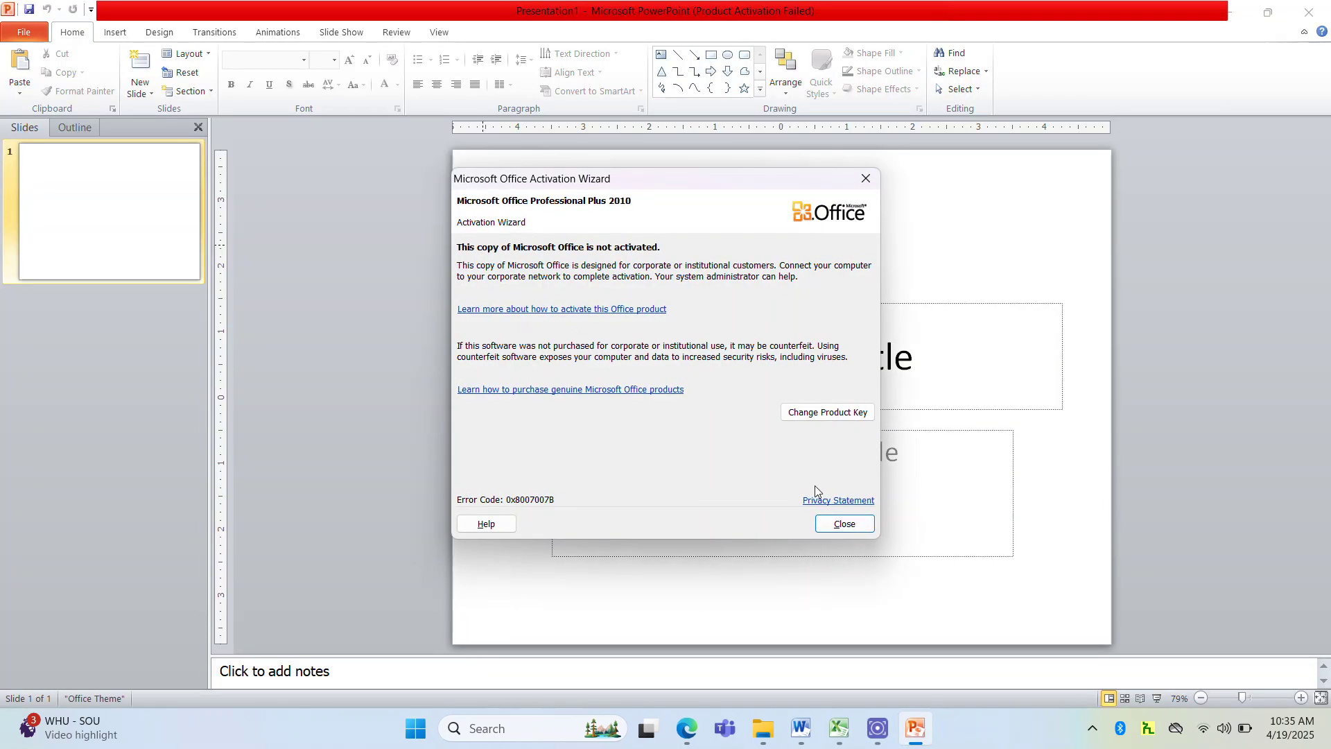
left_click(845, 525)
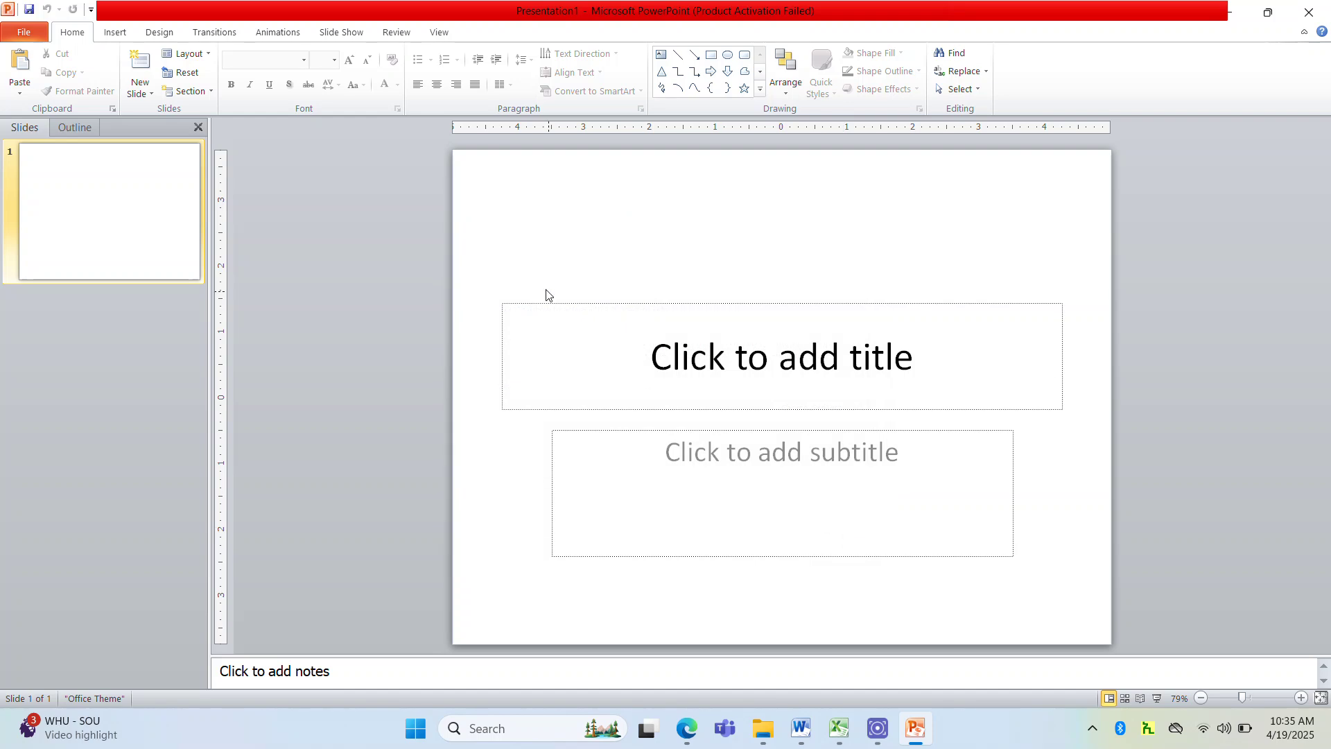
Apply the Couture theme to the presentation and enter "Congratulations!" as the first slide's title.
left_click(161, 33)
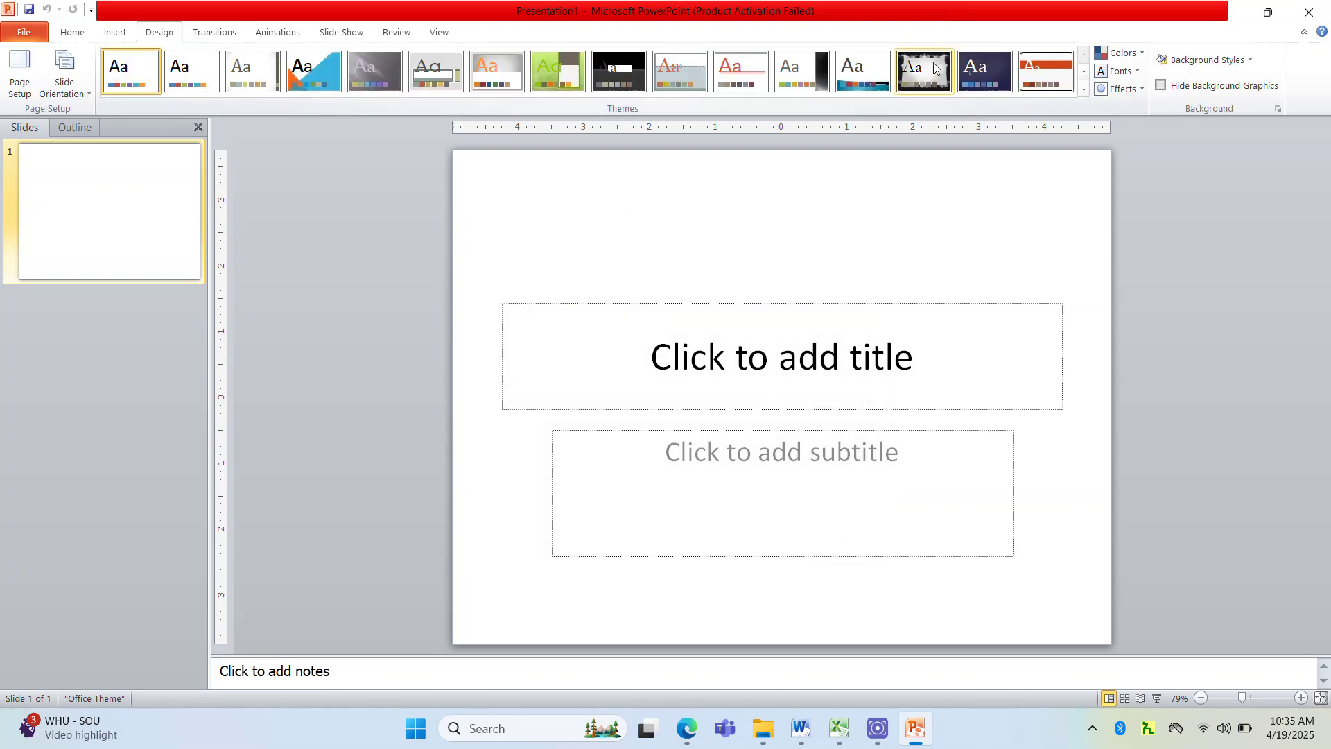
left_click(933, 63)
left_click(841, 350)
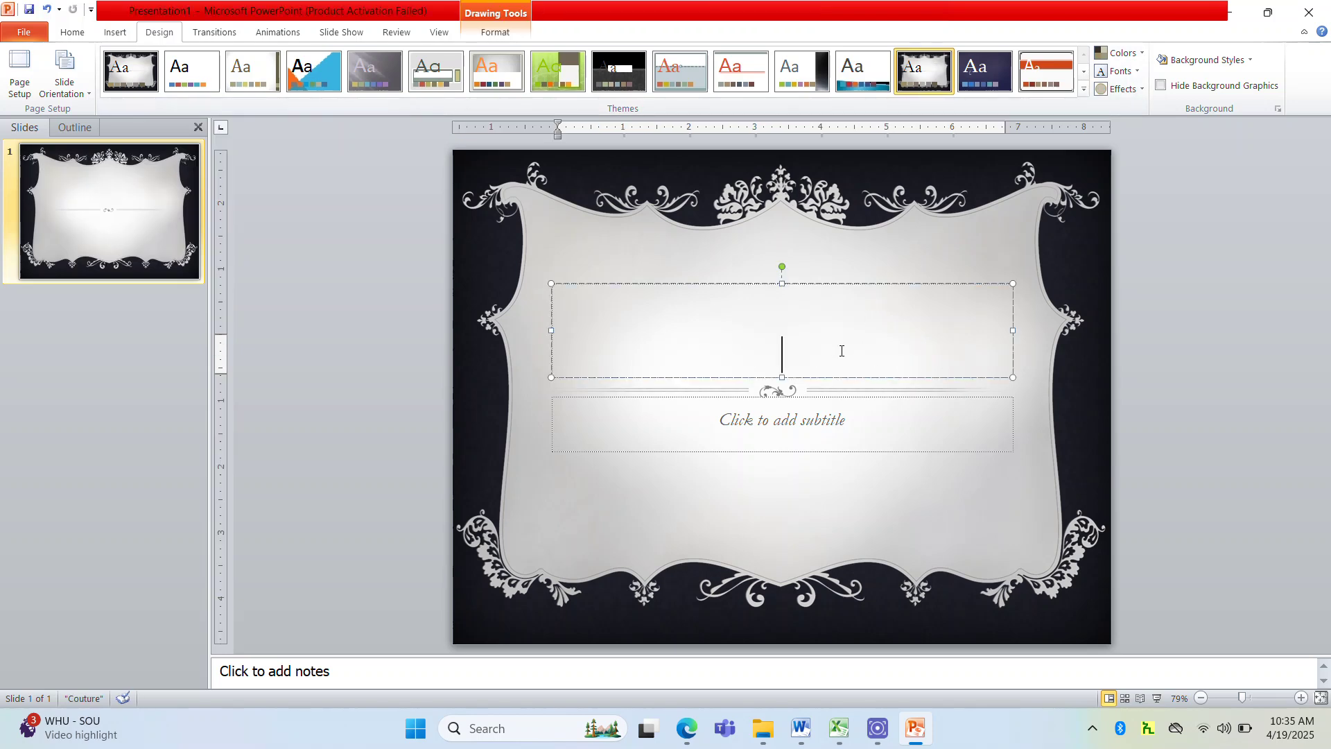
type("CONR")
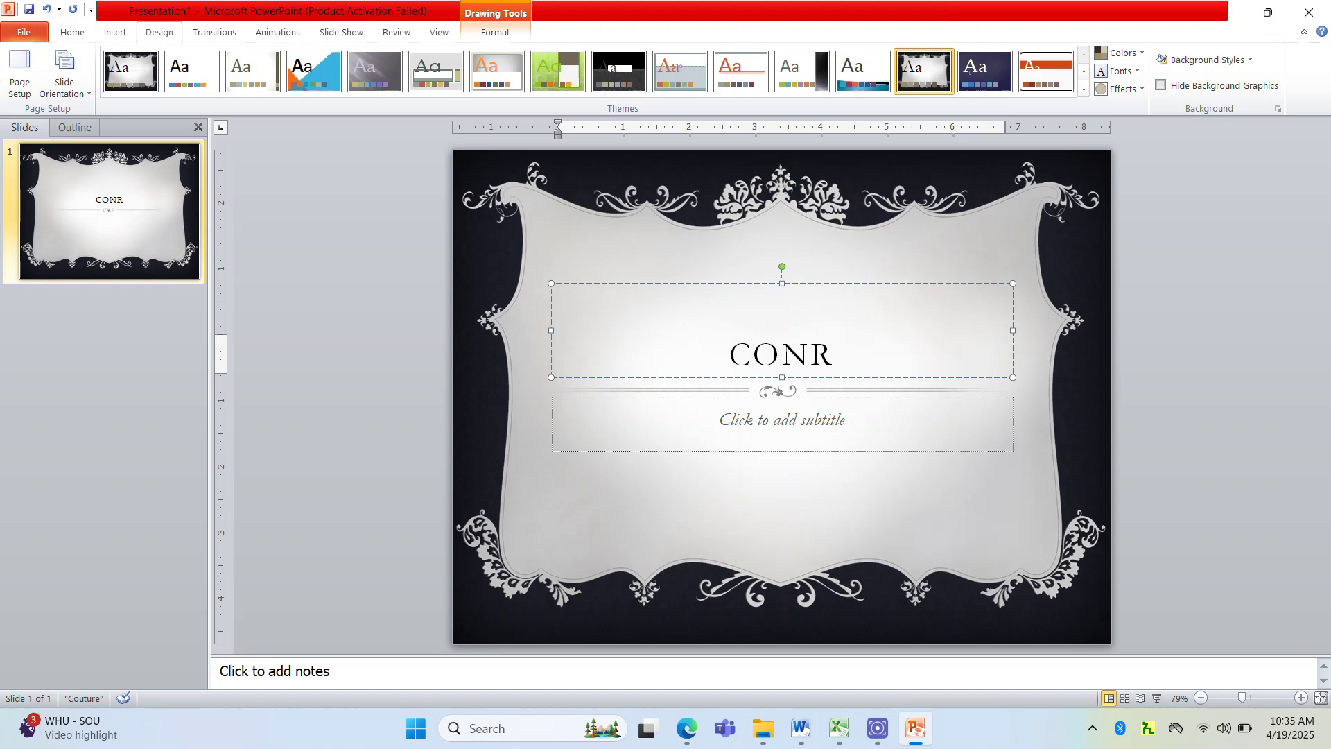
key("BackSpace")
type("GT")
key("BackSpace")
type("RATU")
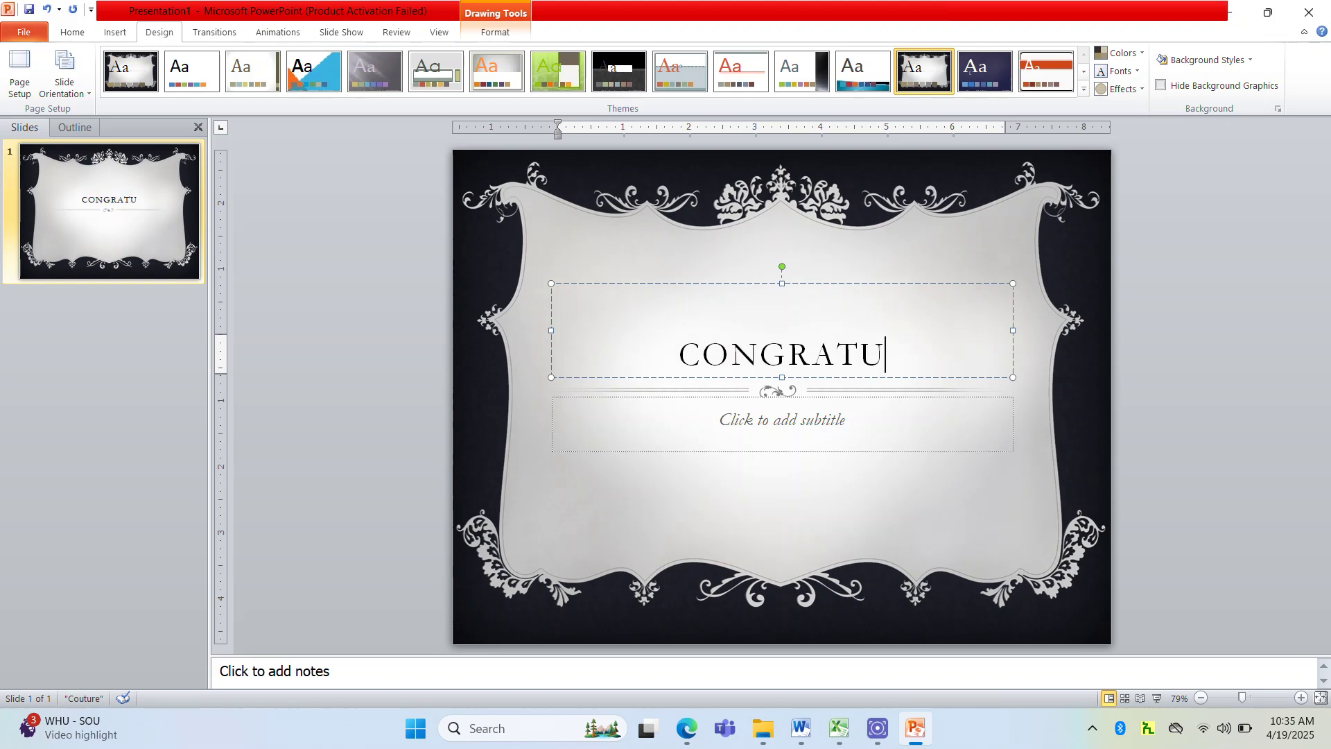
type("LATIO")
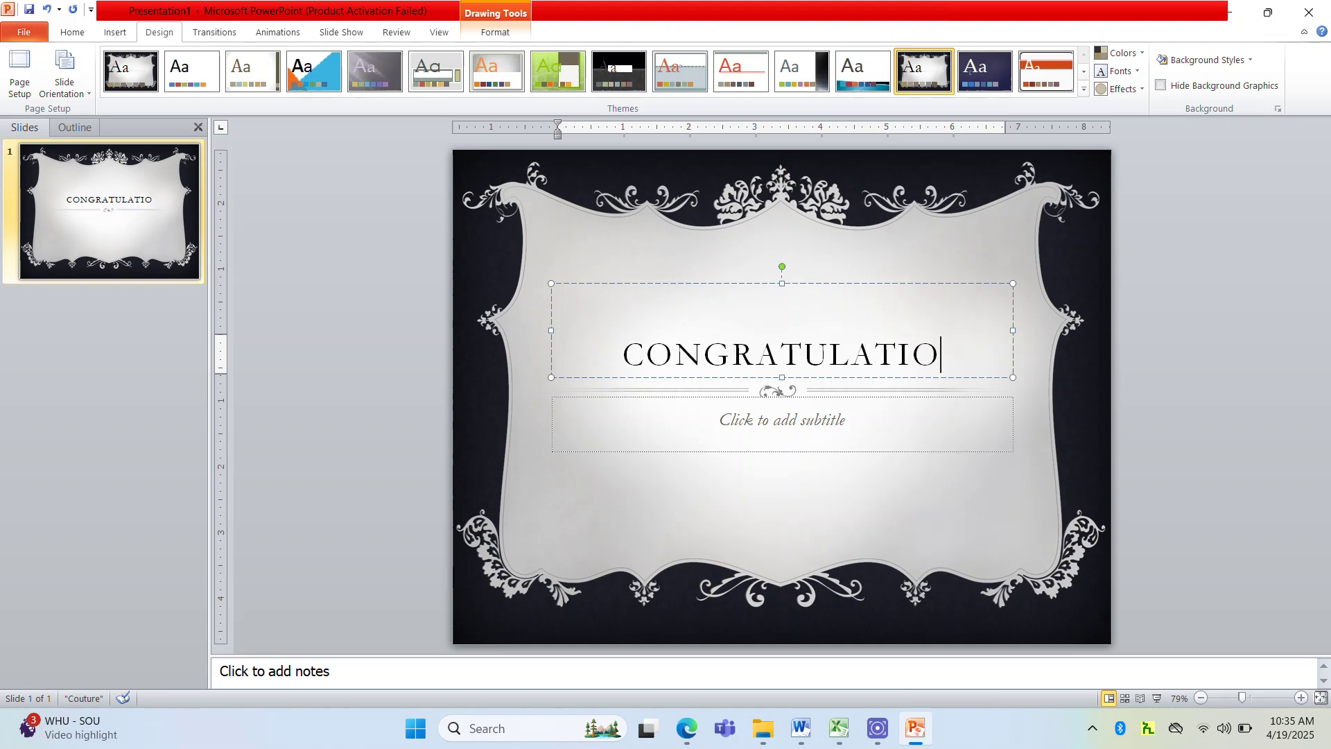
type("NS!")
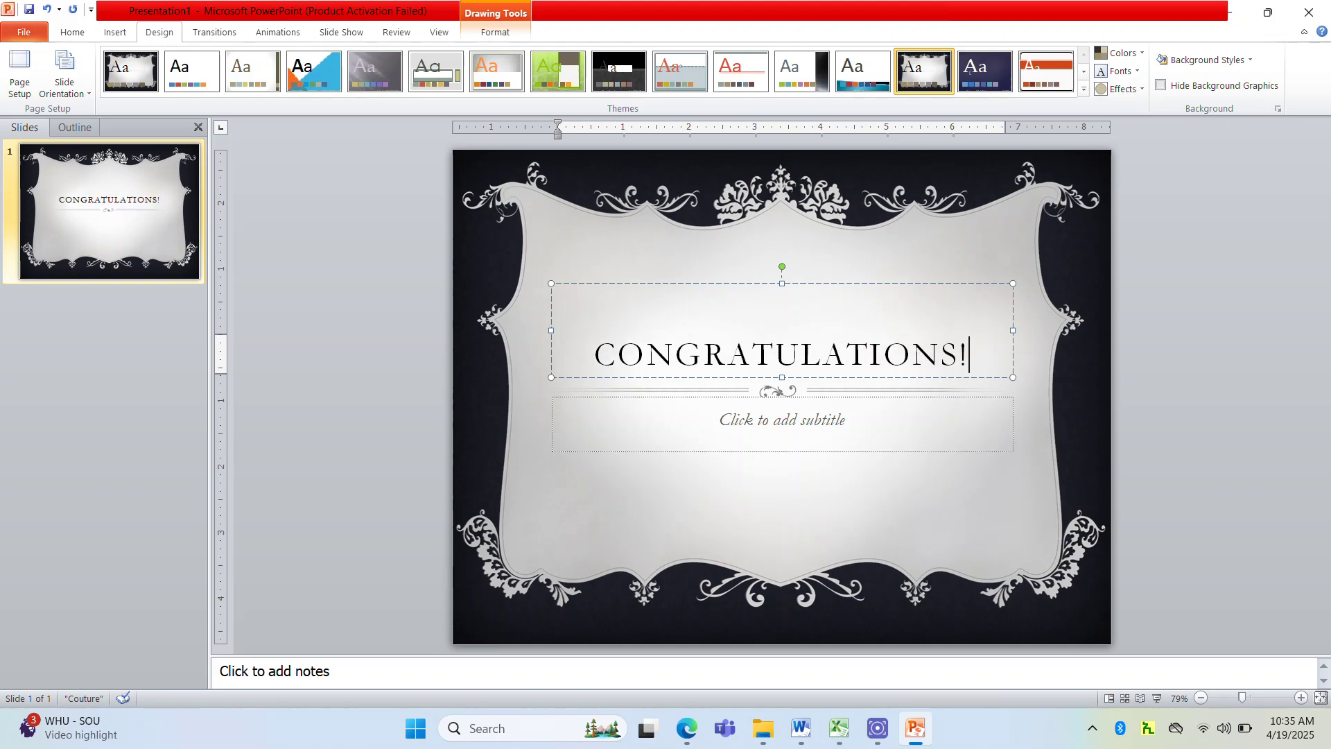
Add a second slide and enter "Introduction" as the bullet in its content placeholder.
right_click(56, 415)
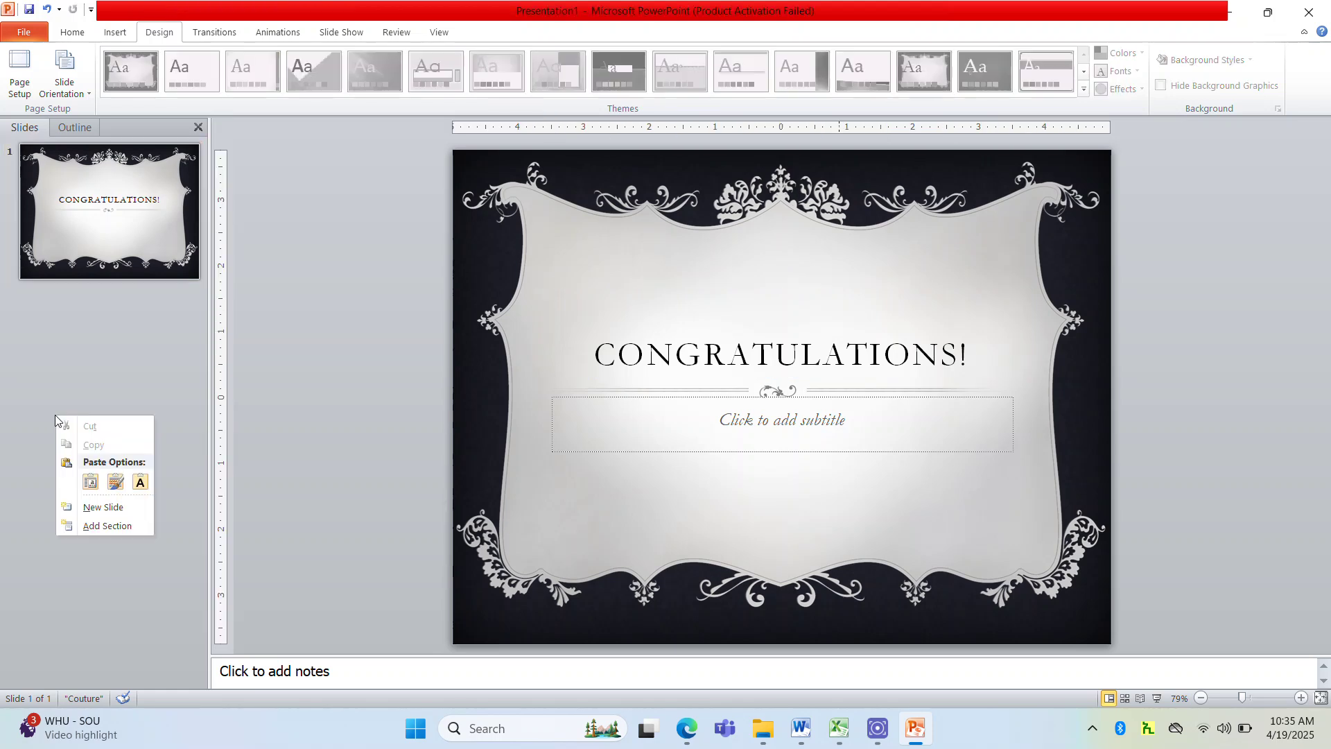
left_click(104, 508)
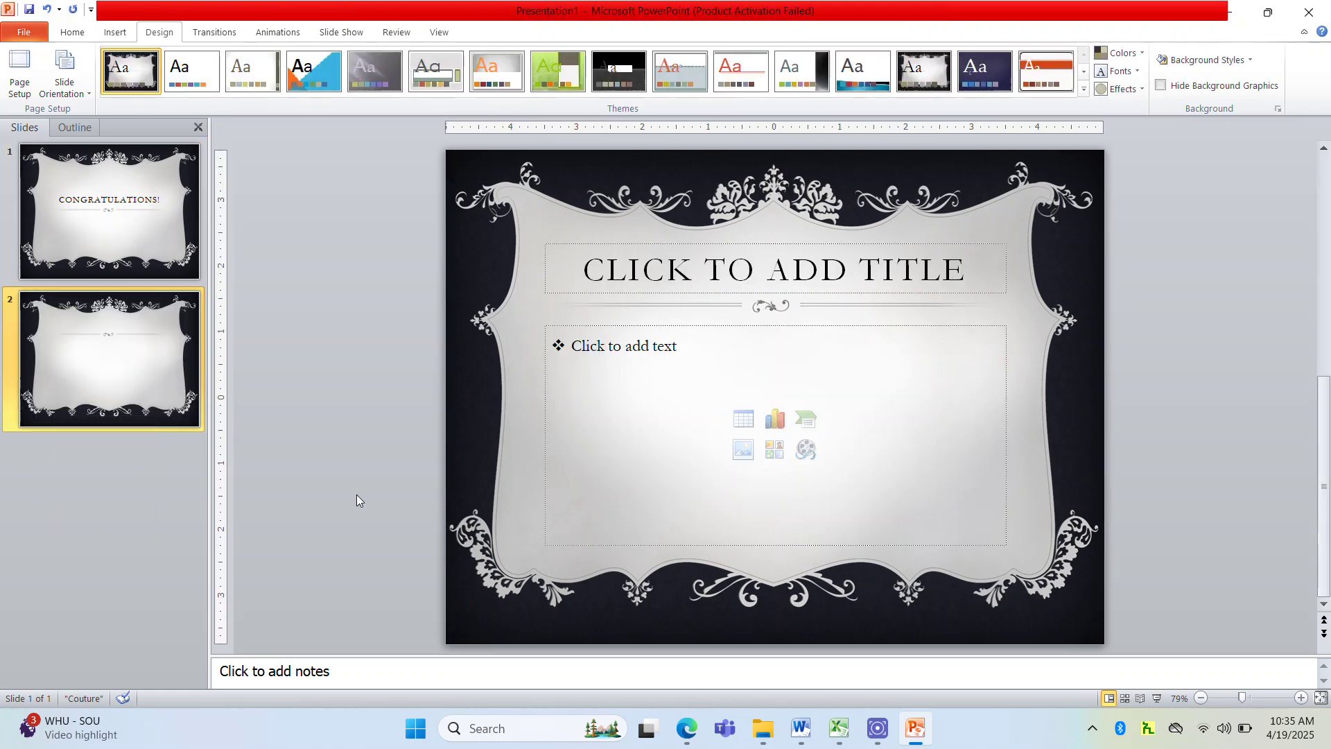
left_click(676, 360)
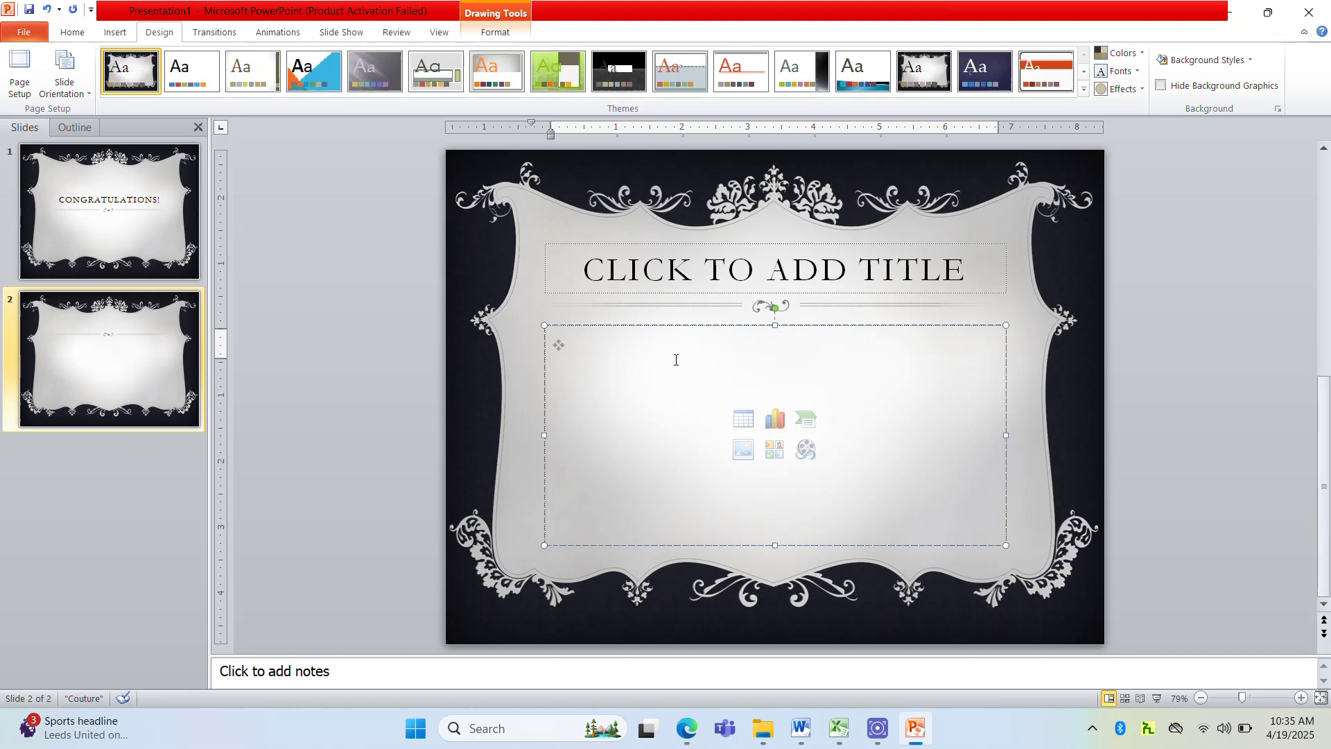
type("Introduction")
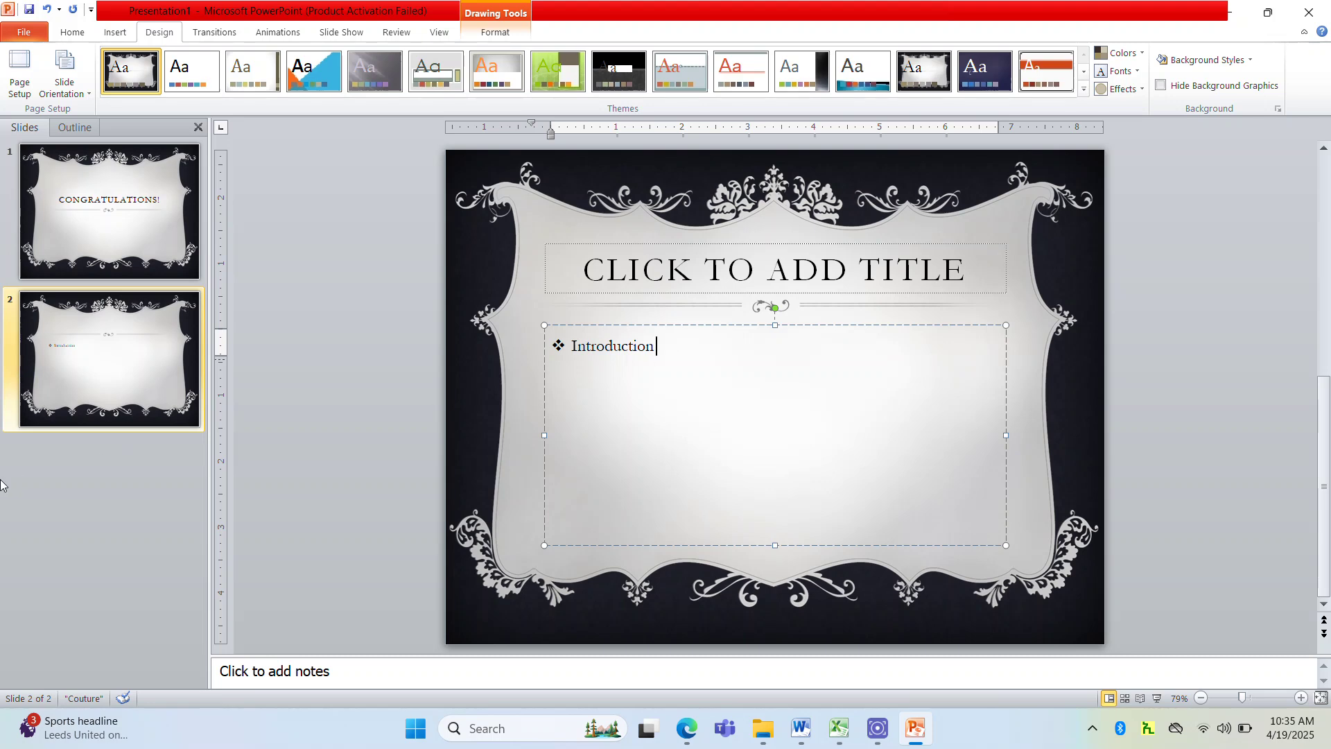
Add a third slide and enter "samsung" as the bullet in its content placeholder.
right_click(68, 507)
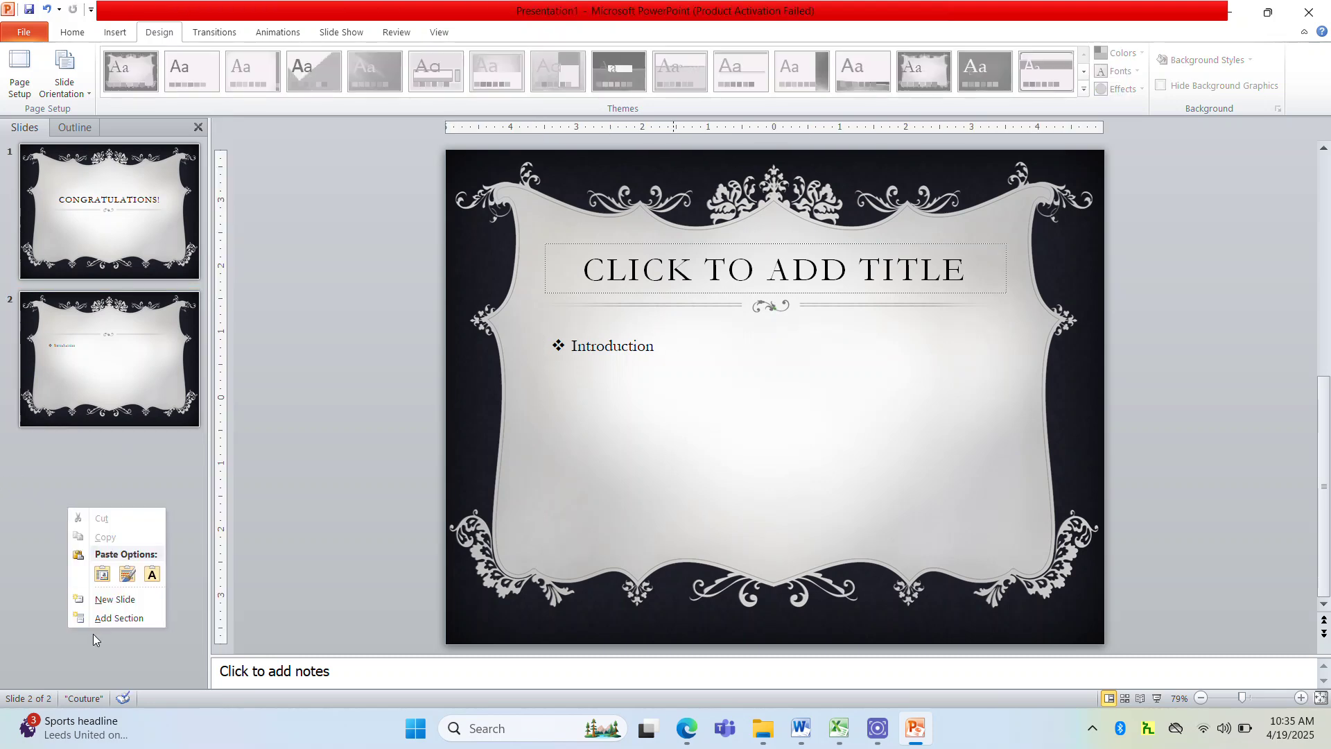
left_click(117, 602)
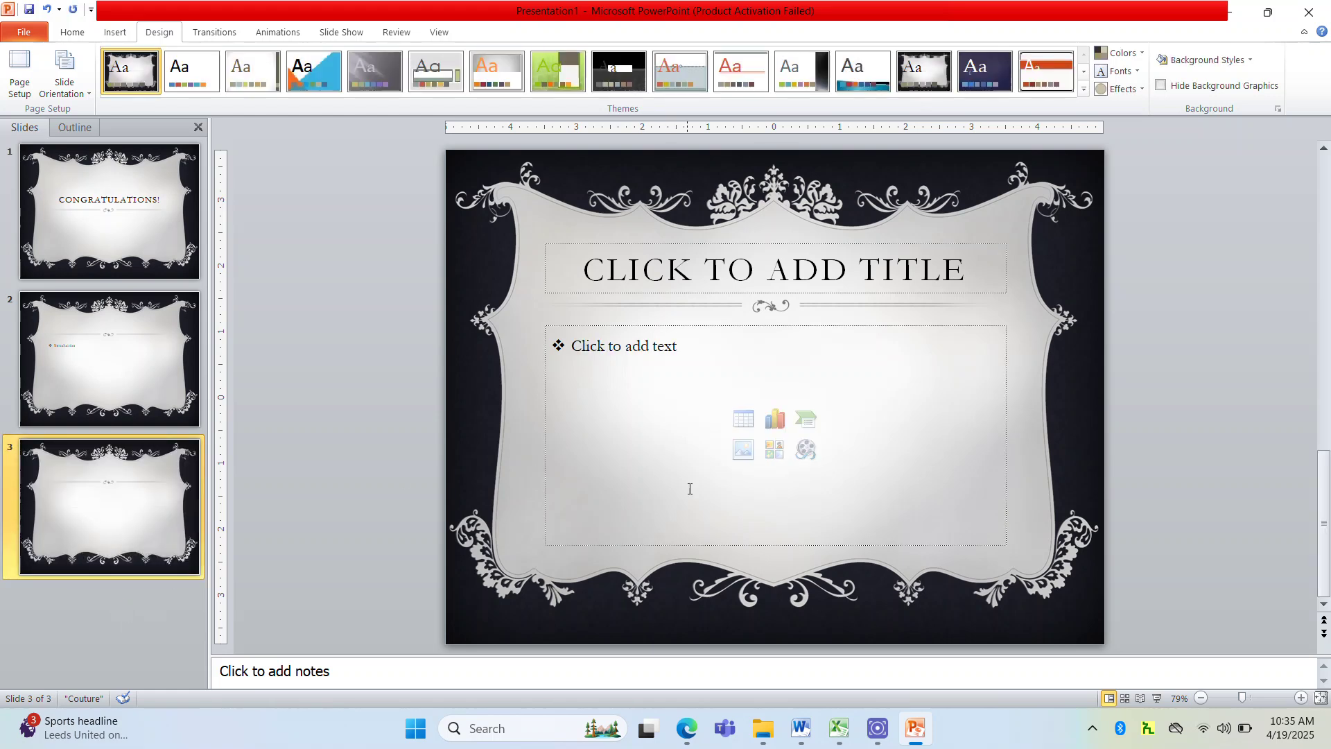
left_click(702, 410)
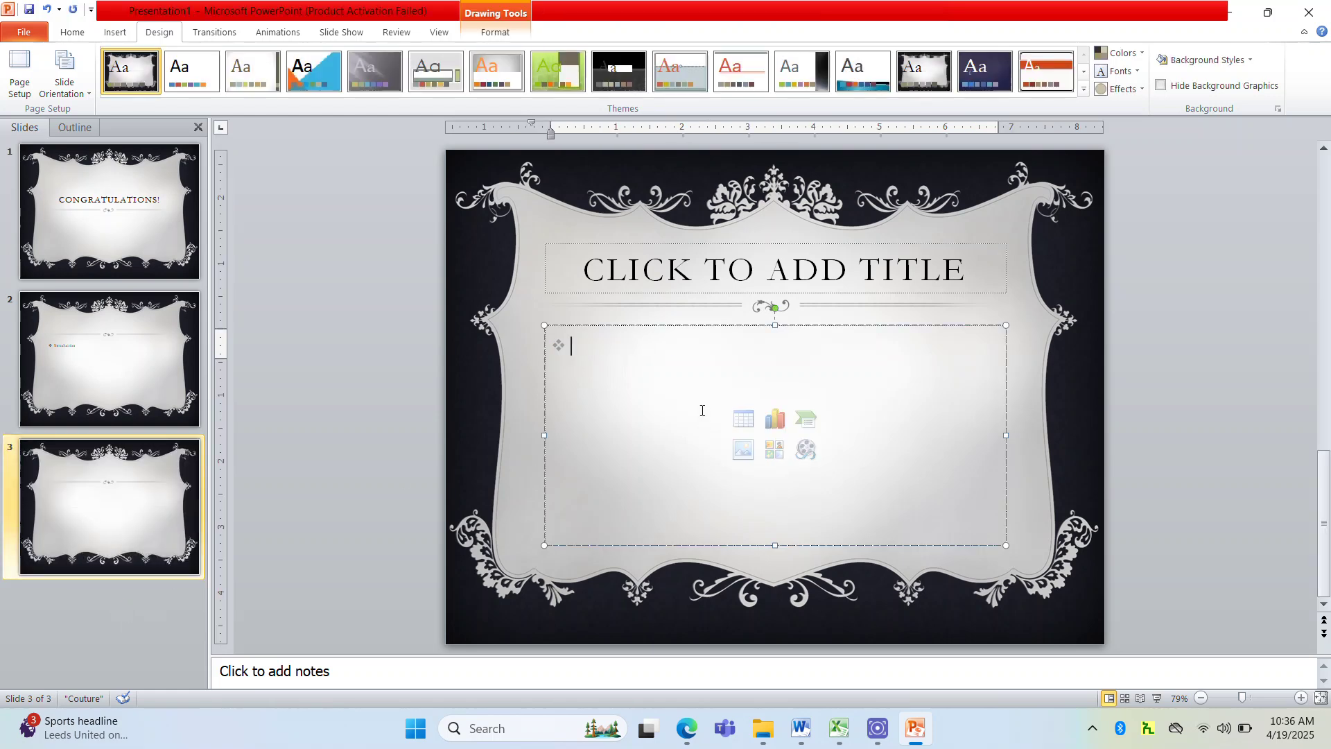
type("samsu")
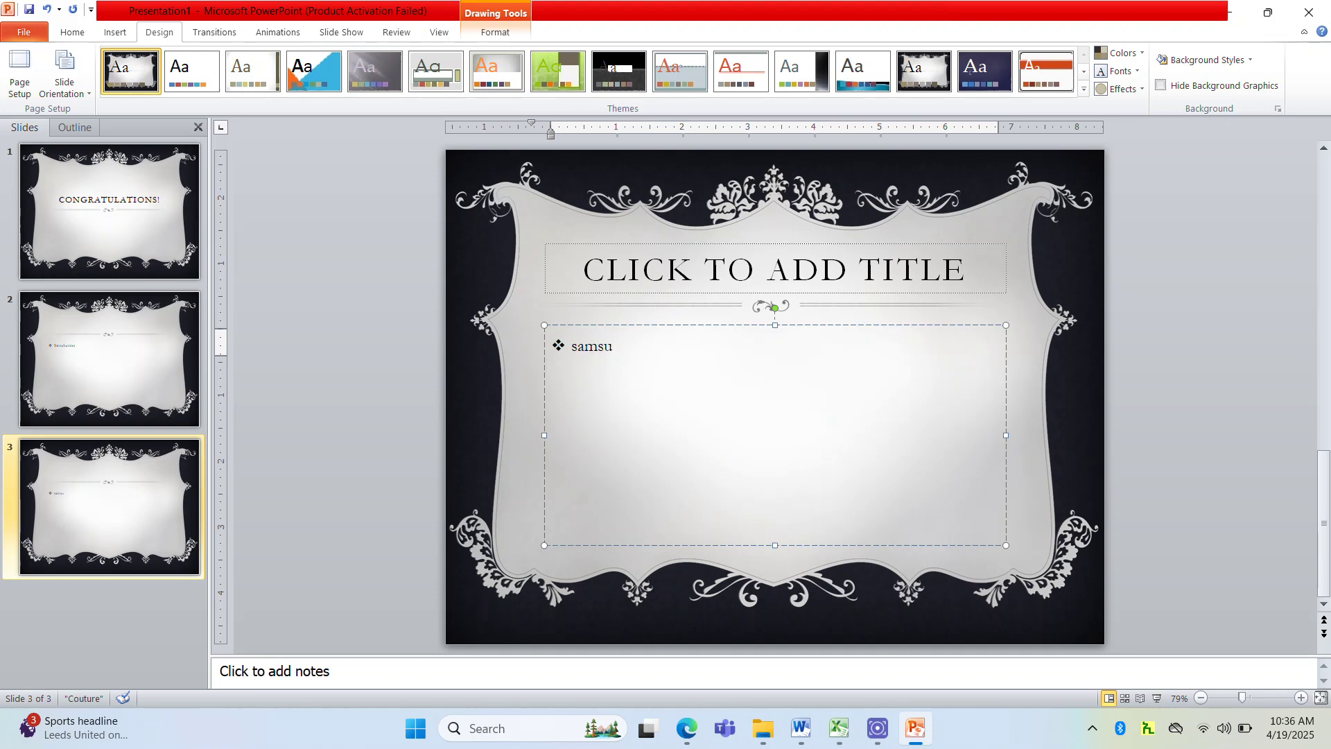
type("ng")
Print all slides in full-page colour layout with Microsoft Print to PDF as the printer.
left_click(105, 238)
left_click(38, 40)
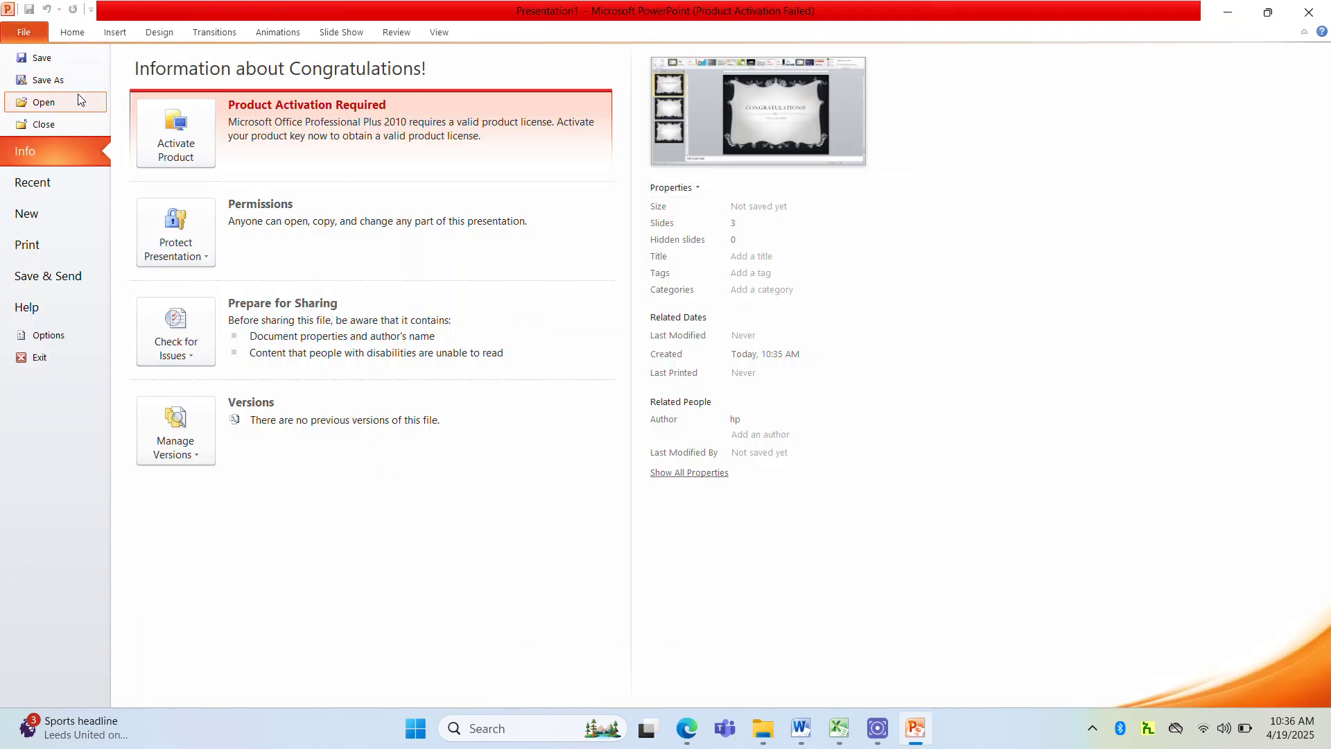
left_click(41, 241)
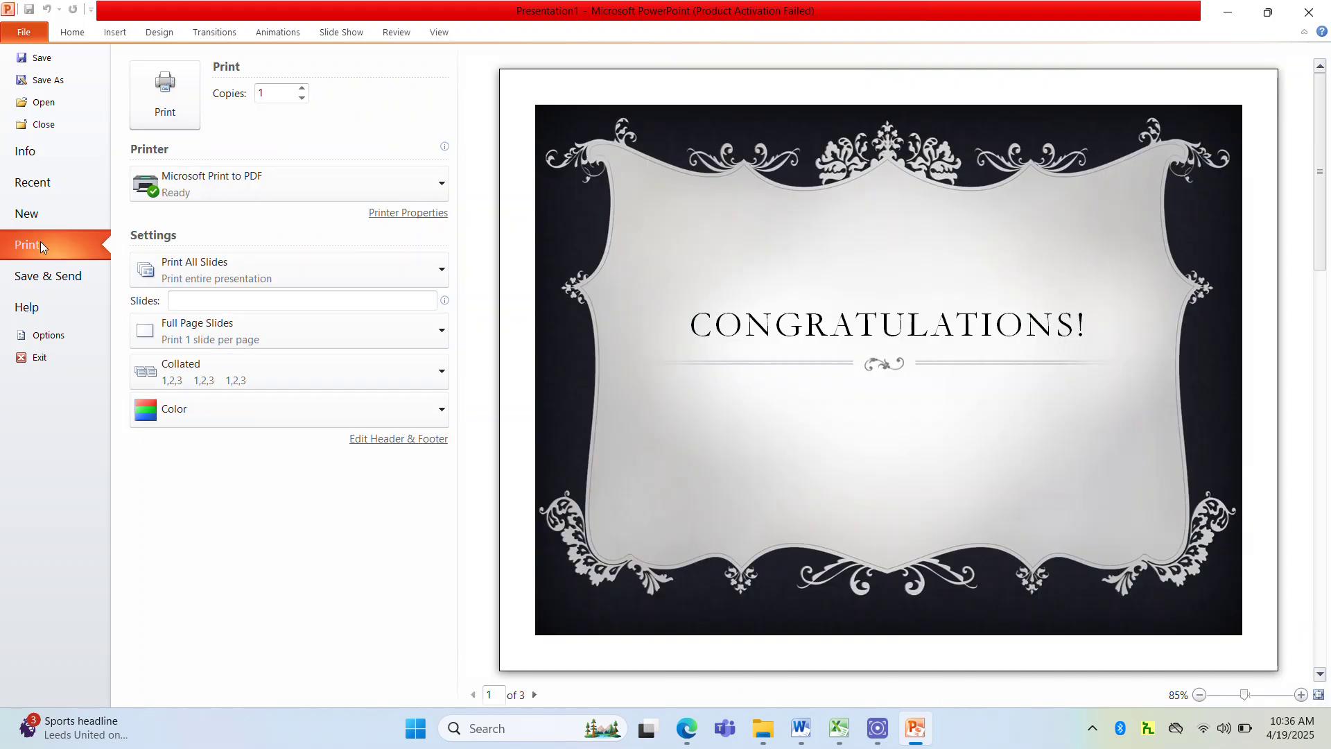
left_click(235, 191)
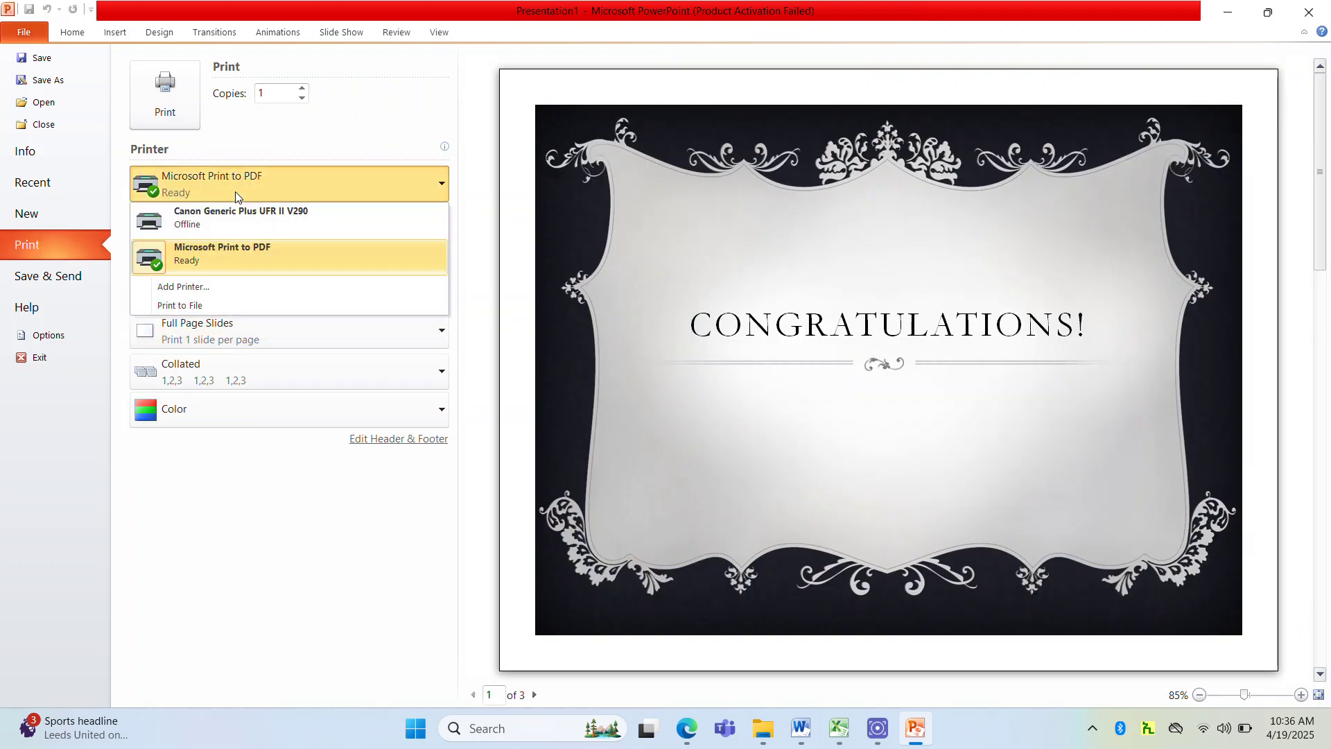
left_click(236, 249)
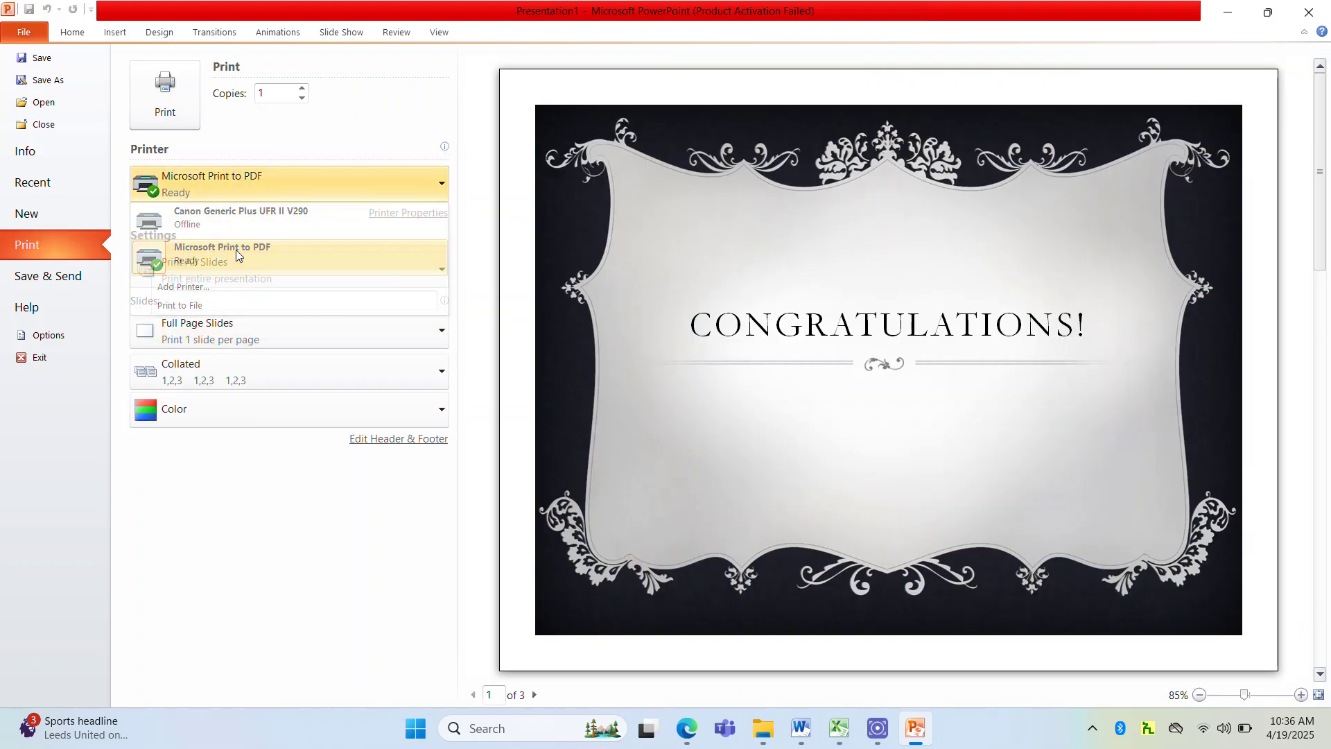
left_click(177, 114)
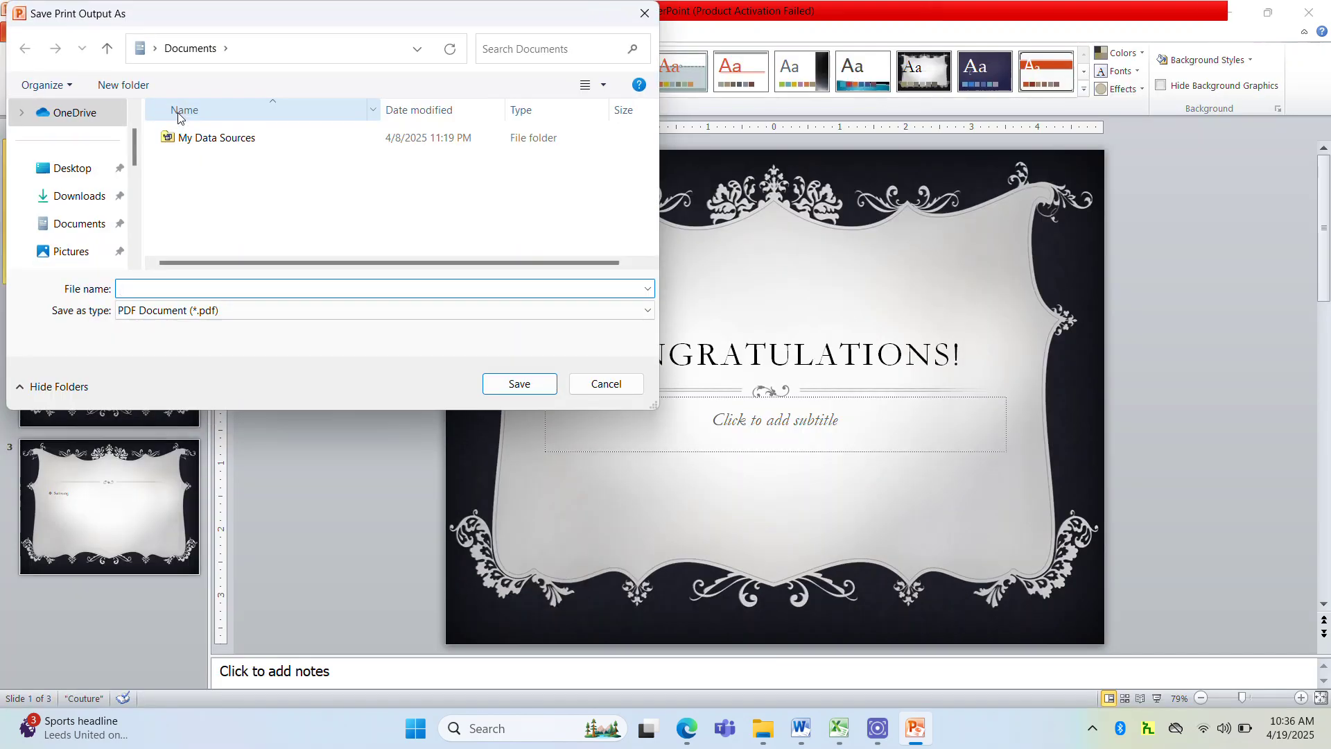
Save the print output as "MSPowerpoint to PDF" on the Desktop.
type("MSPowerpoint")
left_click(82, 178)
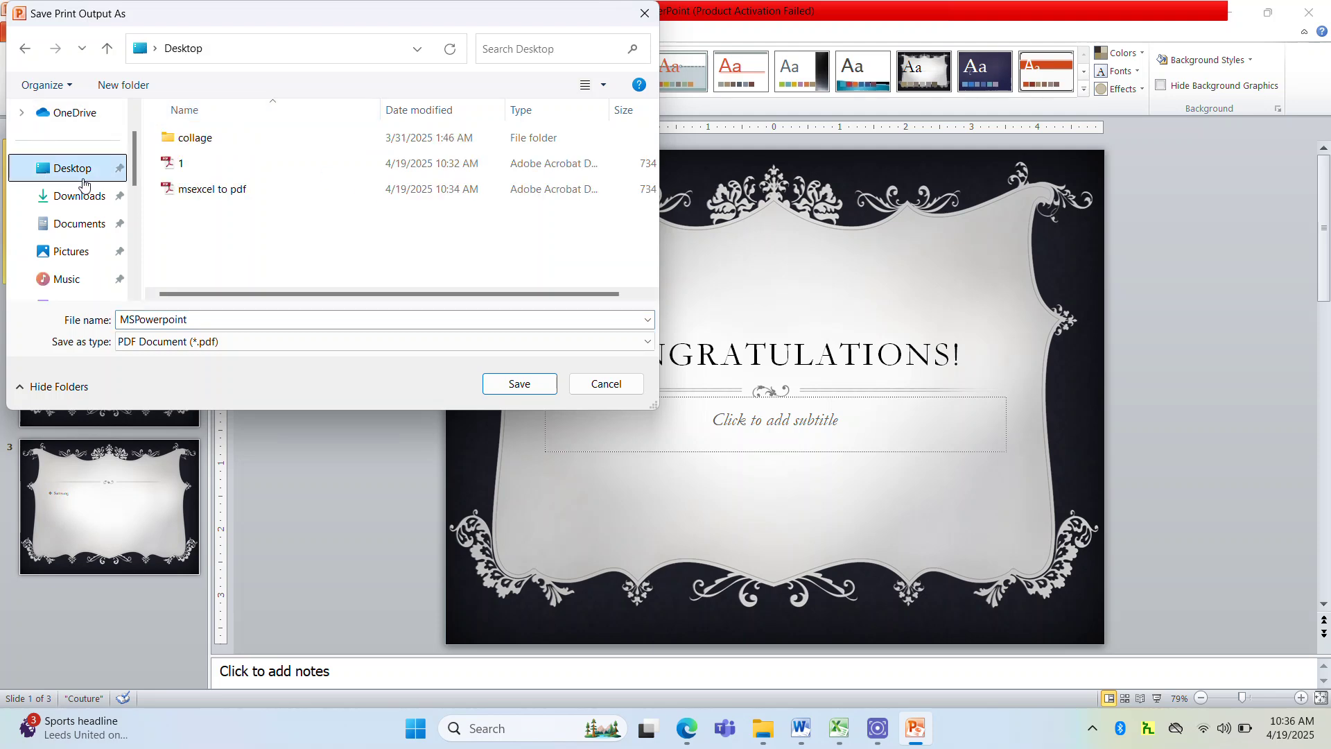
left_click(318, 314)
left_click(318, 314)
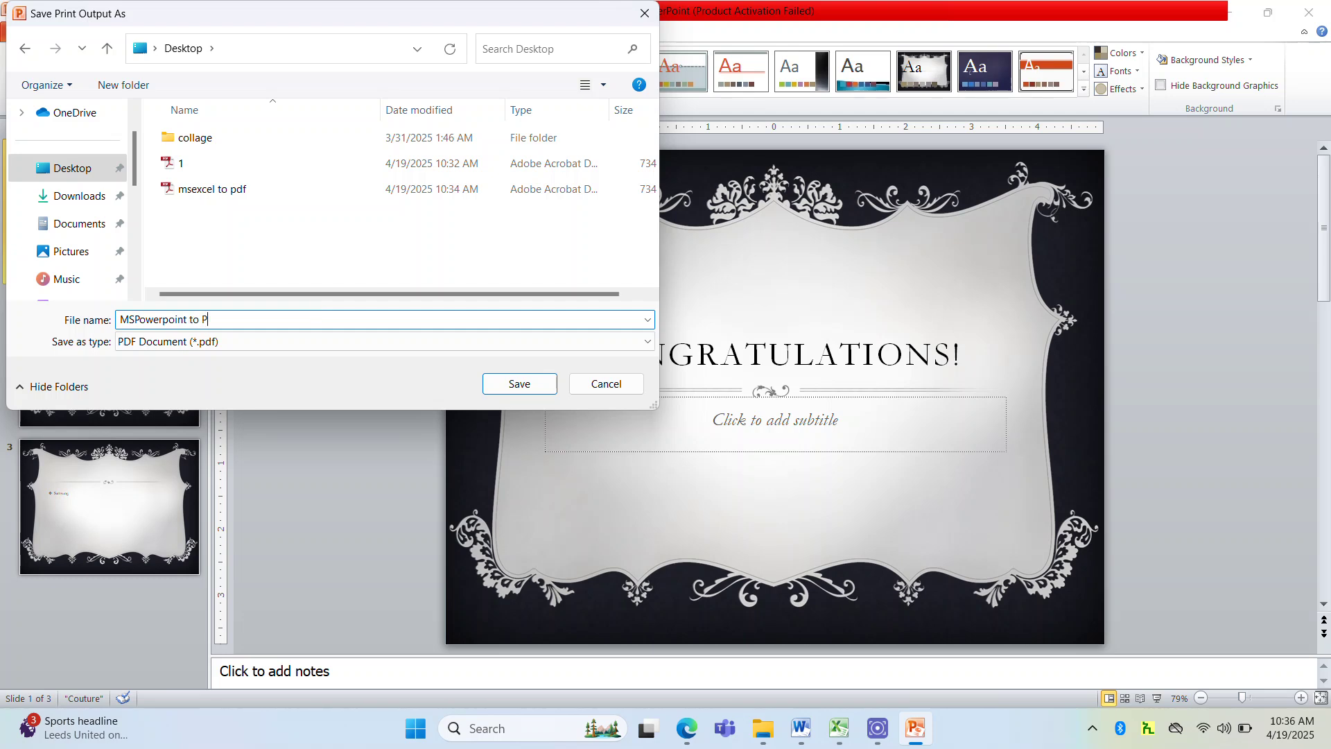
left_click(543, 384)
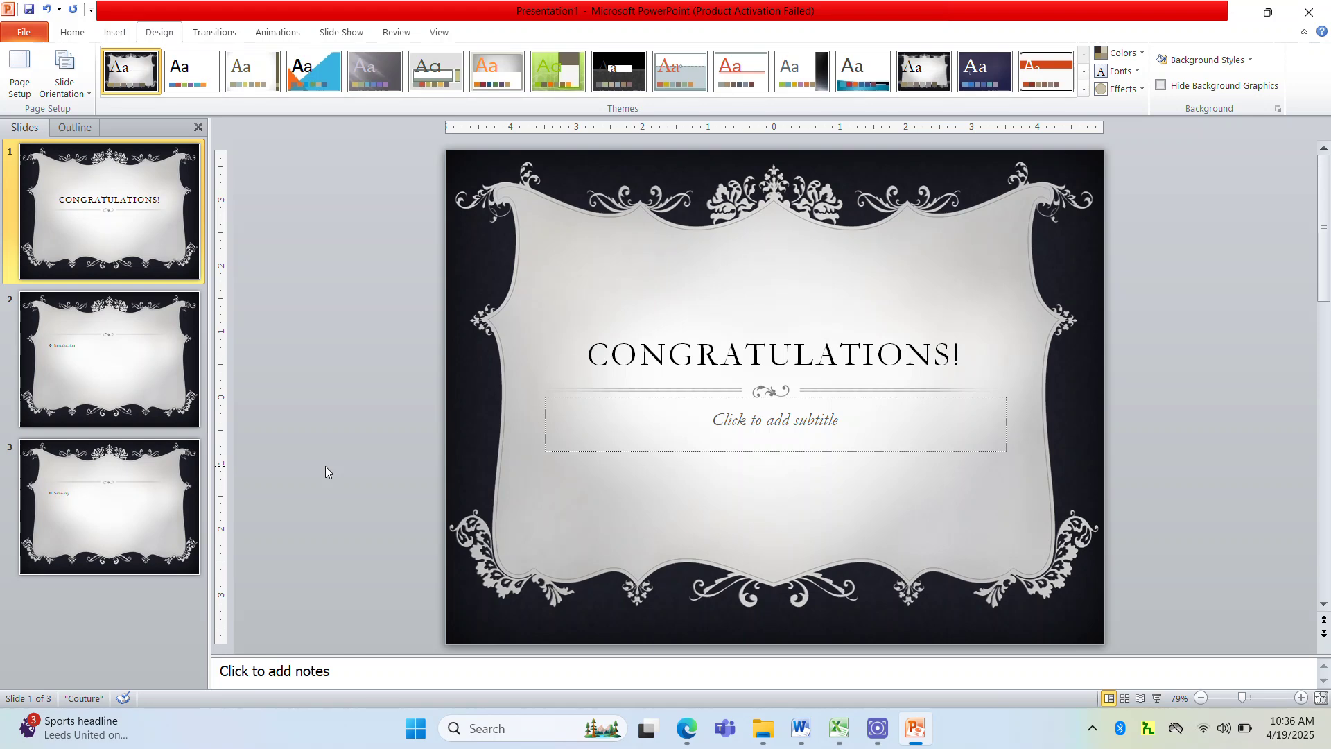
Save a PDF copy of the presentation as "Congratulations!" on the Desktop and dismiss the app chooser.
left_click(24, 33)
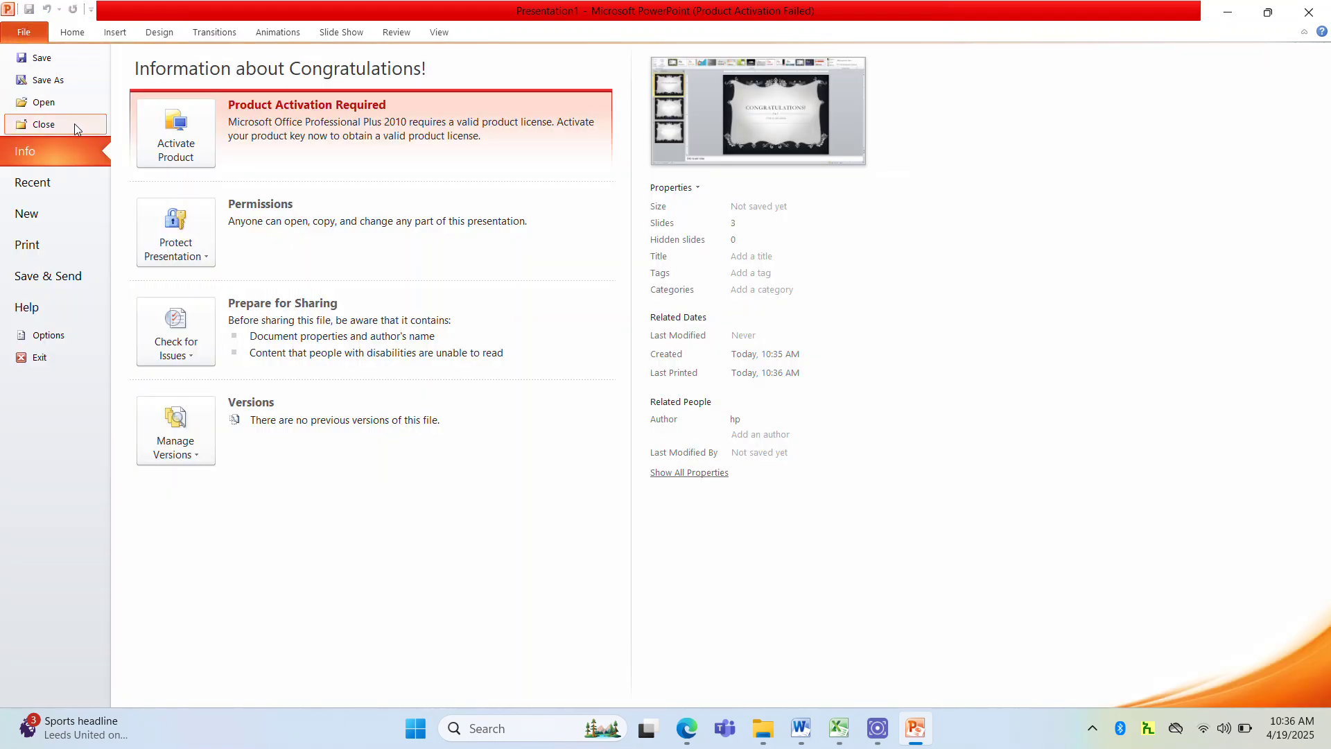
left_click(49, 80)
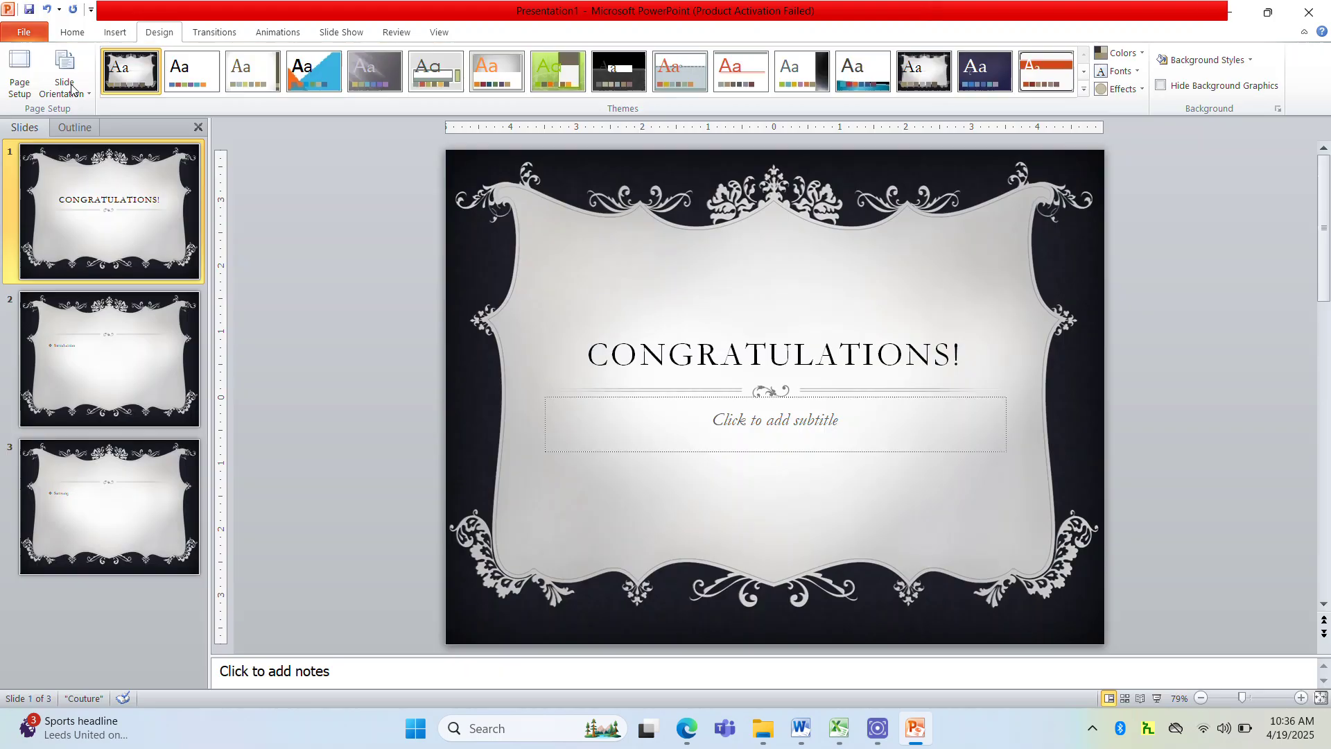
left_click(335, 313)
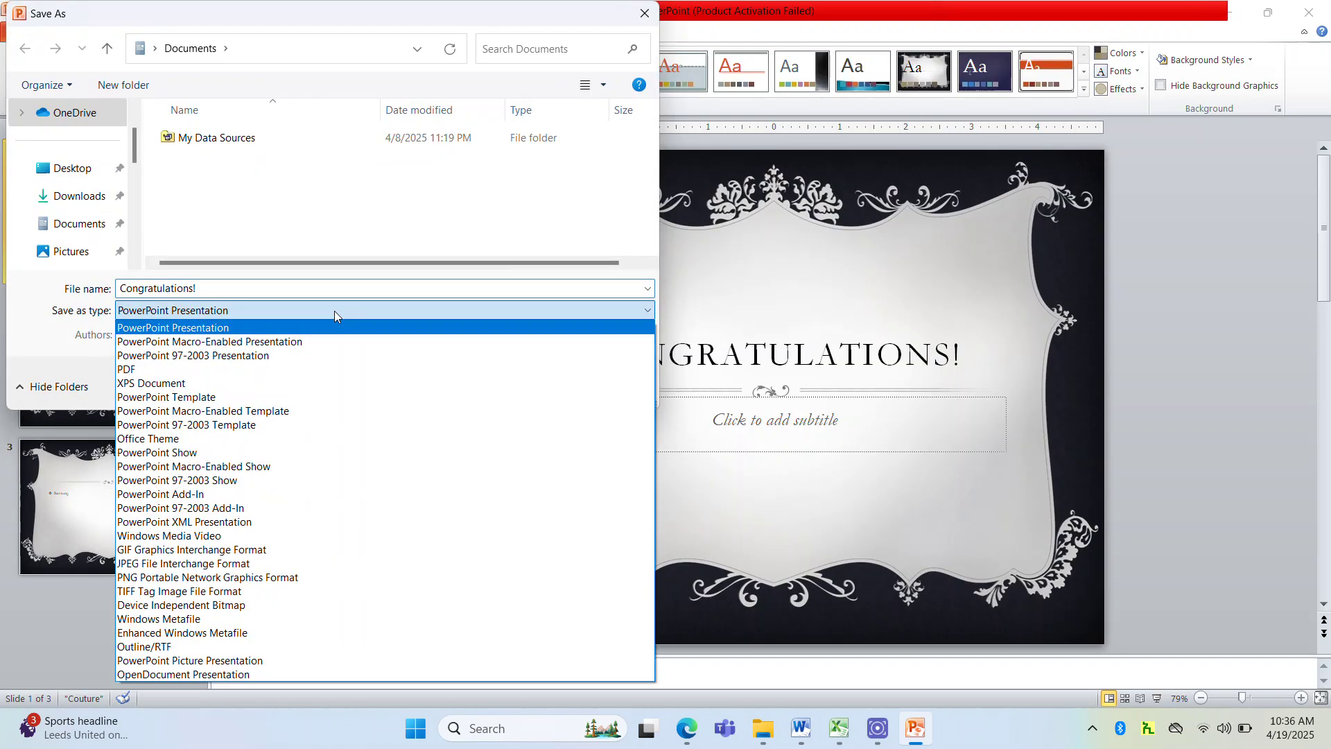
left_click(224, 377)
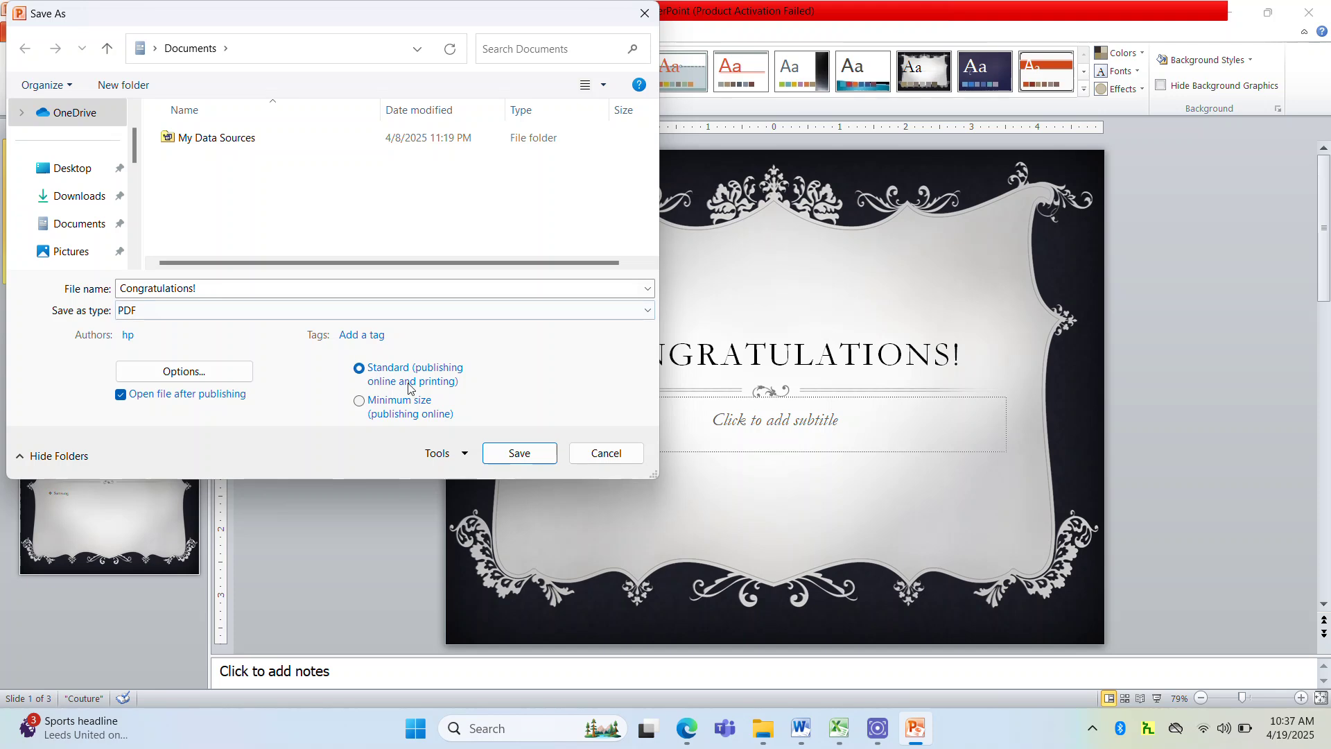
left_click(74, 173)
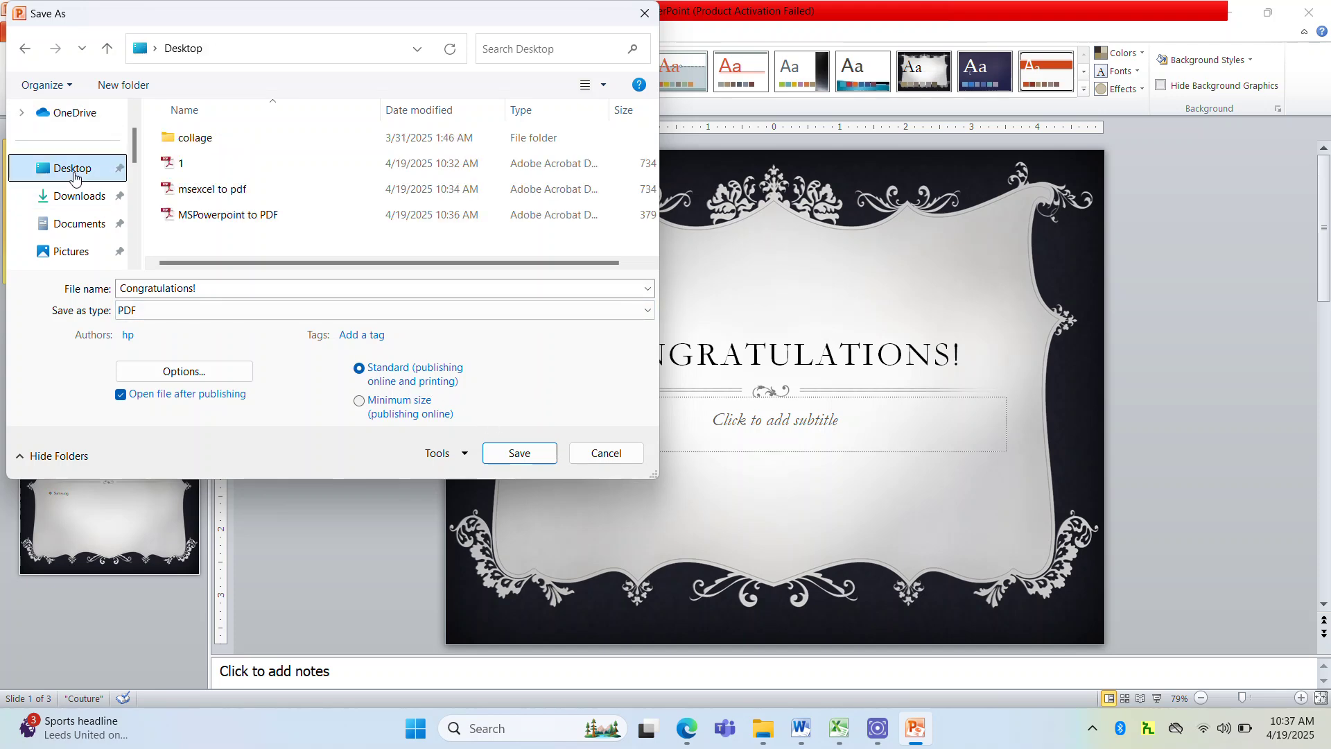
left_click(510, 455)
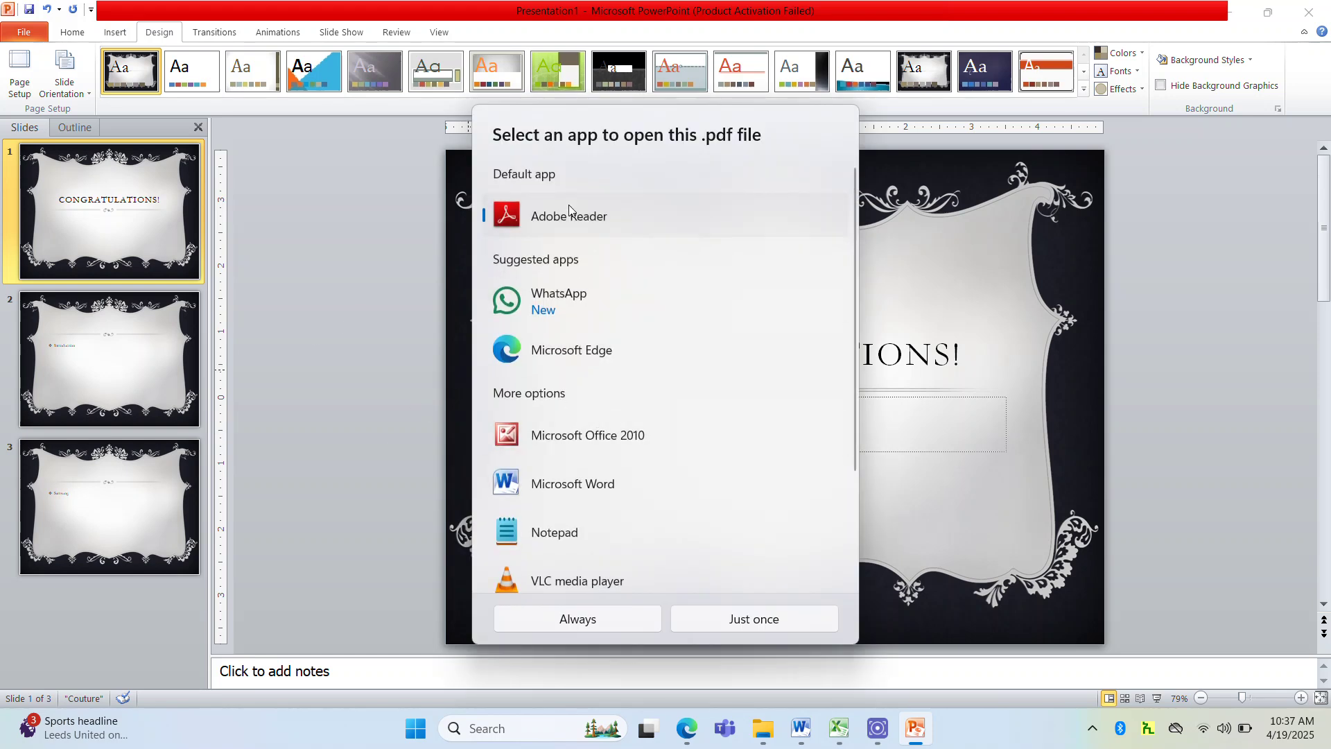
left_click(361, 481)
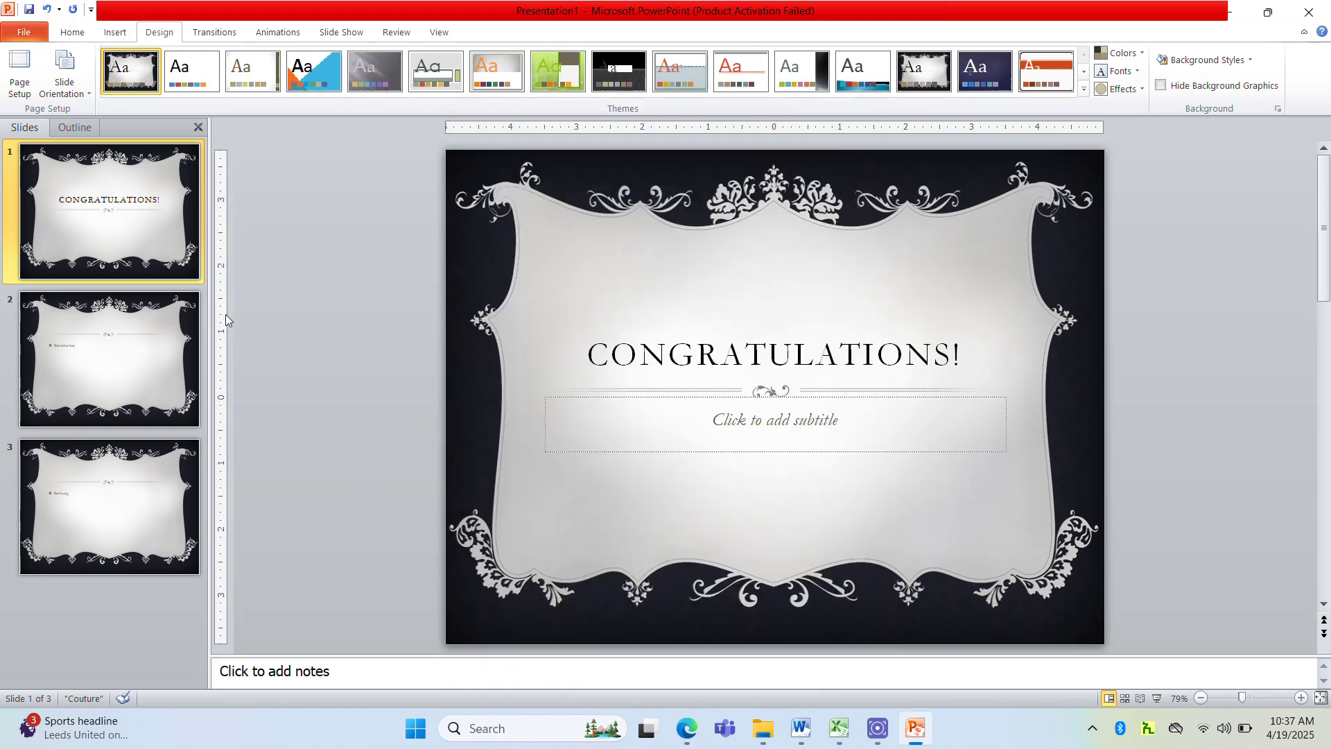
Export every slide to the Desktop in JPEG File Interchange Format under the name "Congratulations!".
left_click(32, 33)
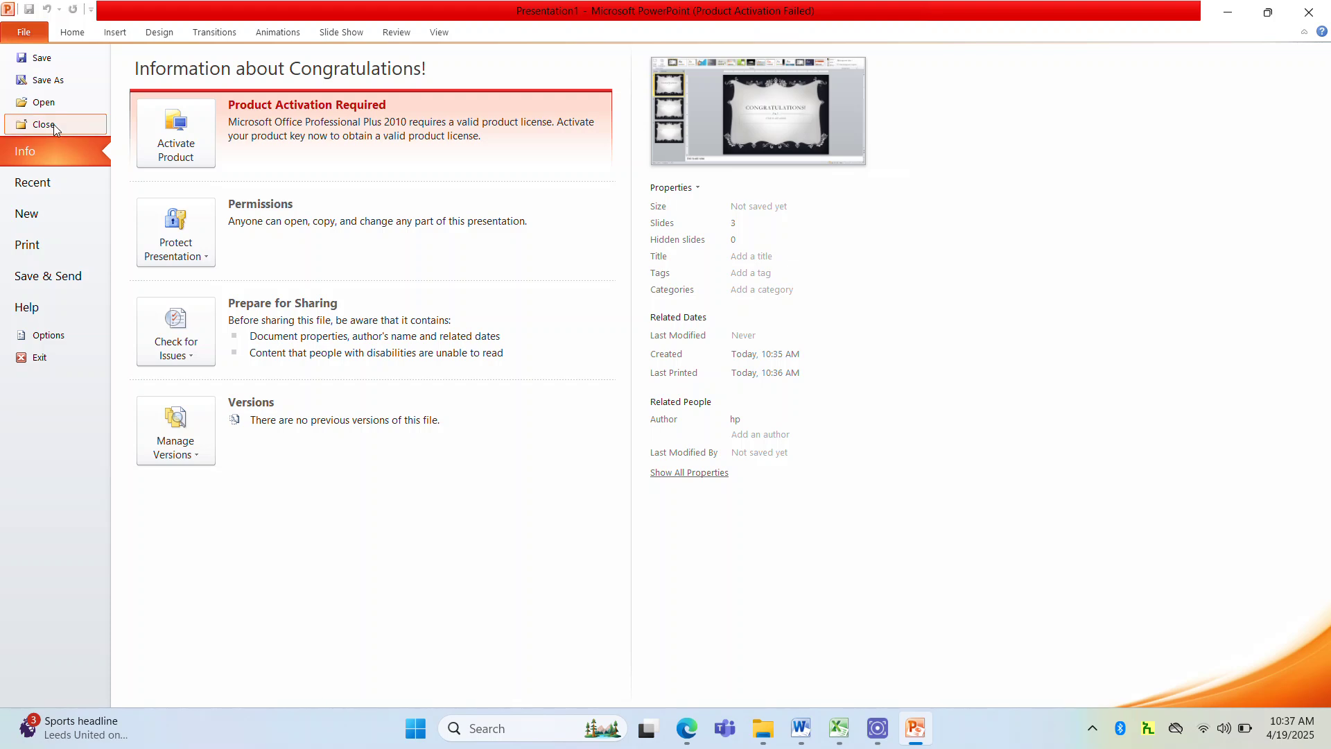
left_click(61, 83)
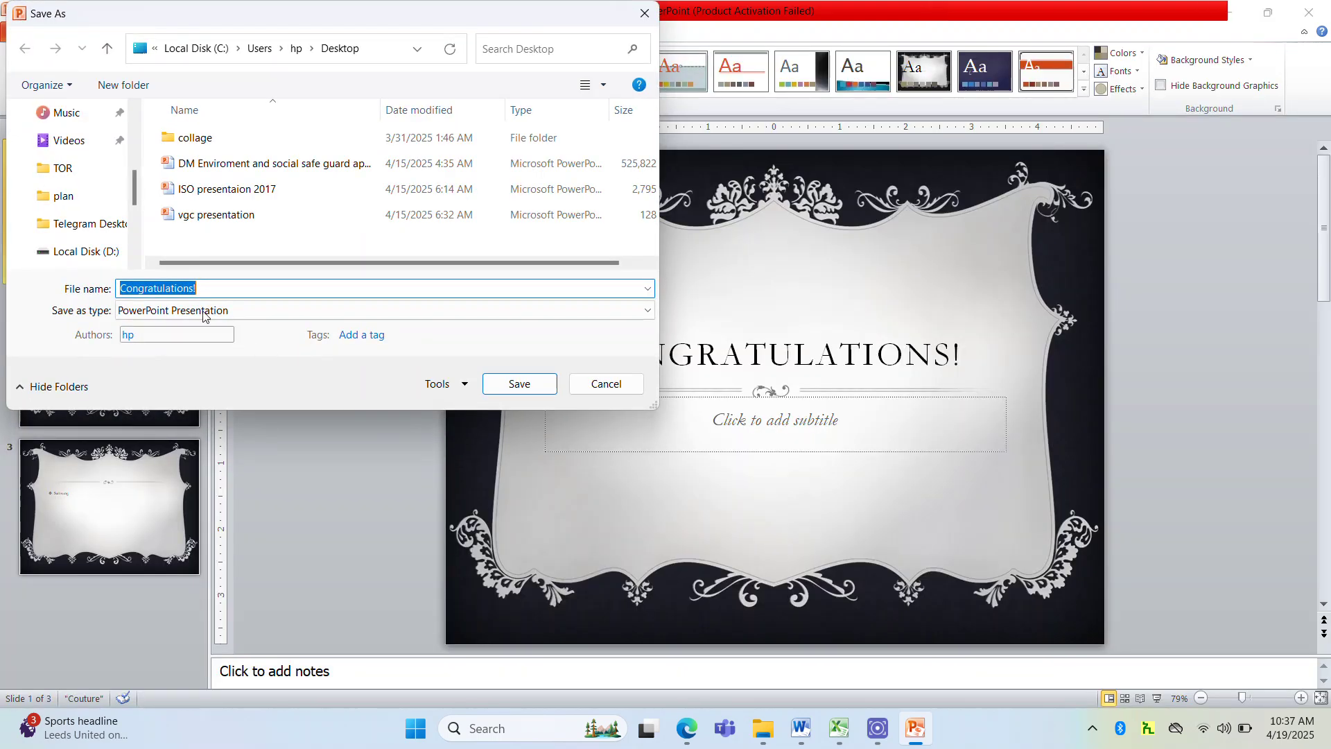
left_click(197, 311)
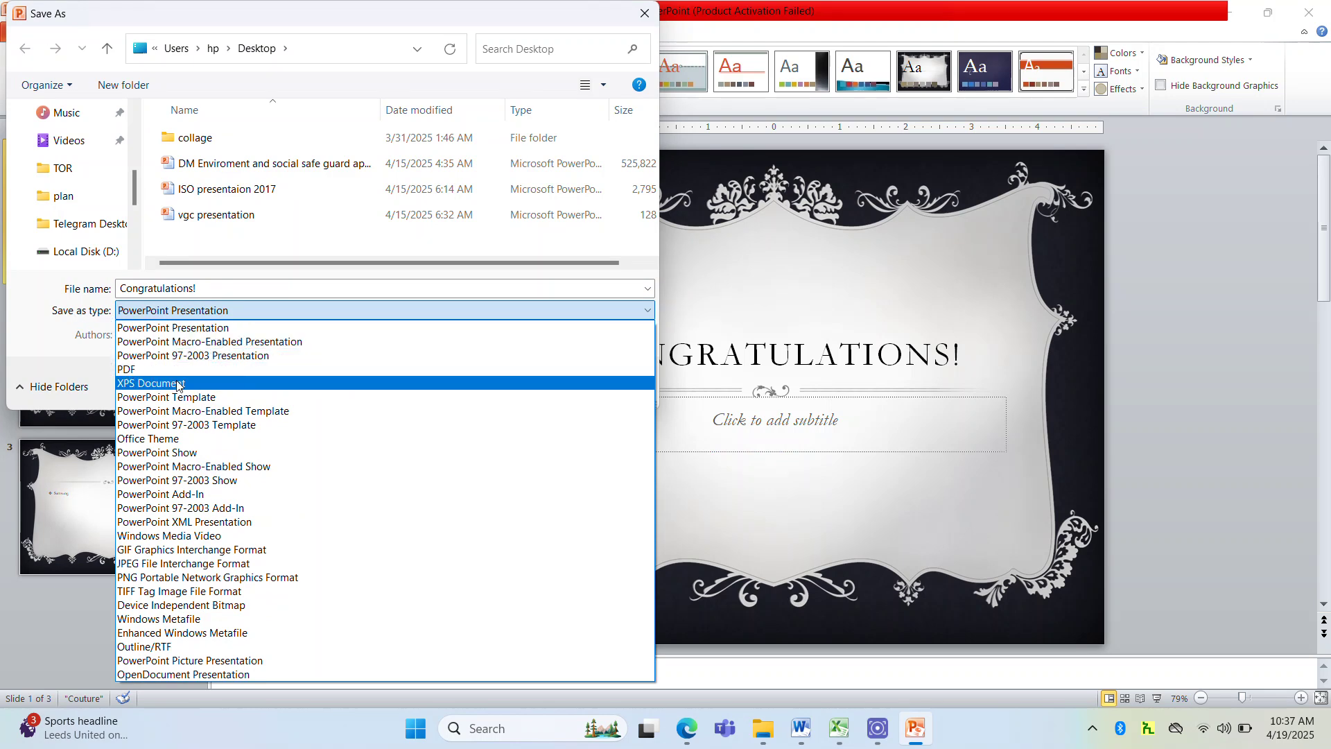
left_click(144, 565)
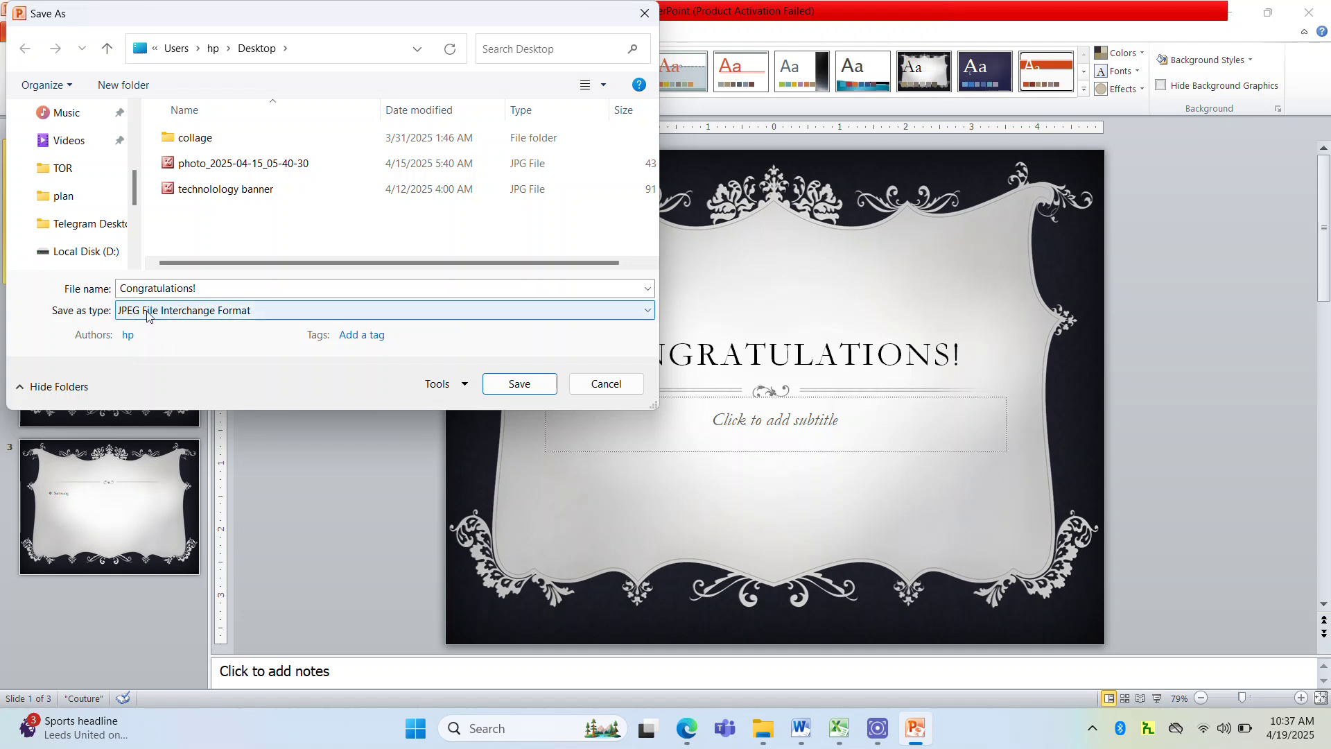
left_click(506, 385)
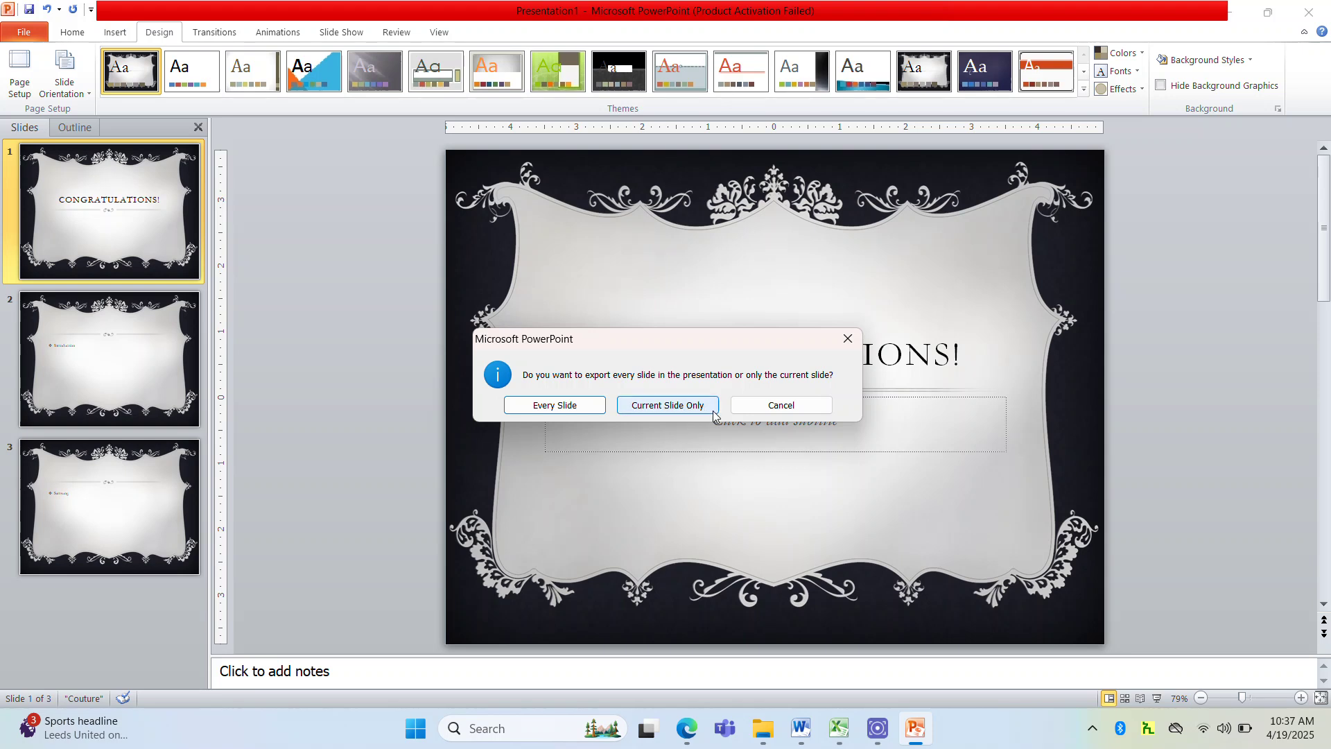
left_click(589, 408)
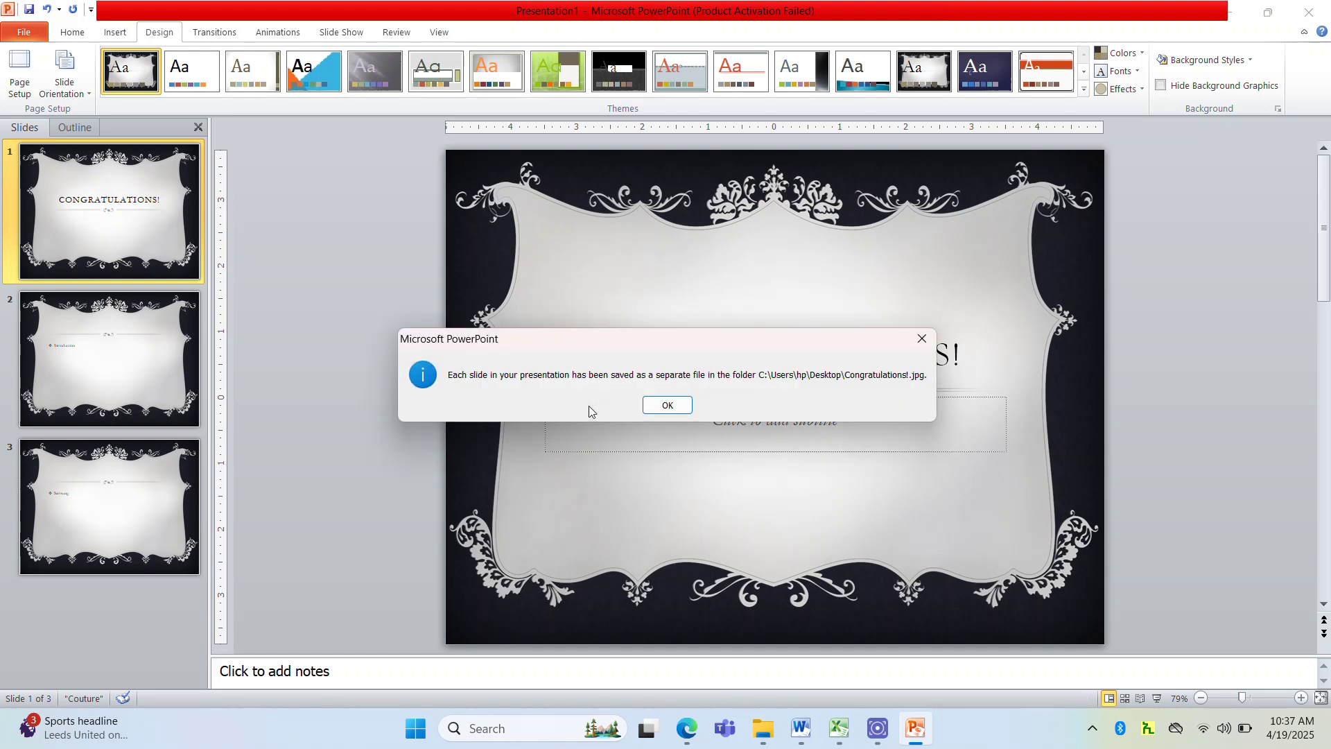
left_click(677, 409)
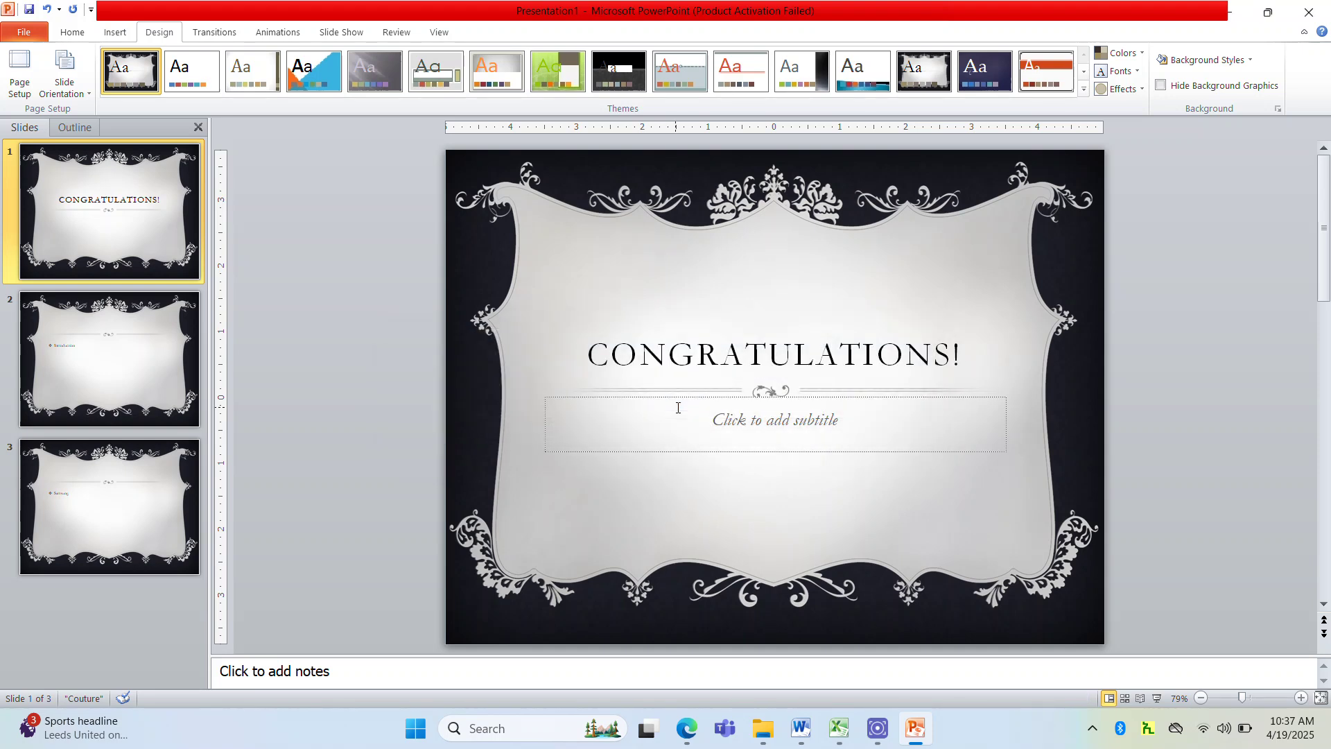
Return to the desktop, look through the pages of "MSPowerpoint to PDF" in Adobe Reader, and close it.
left_click(1230, 12)
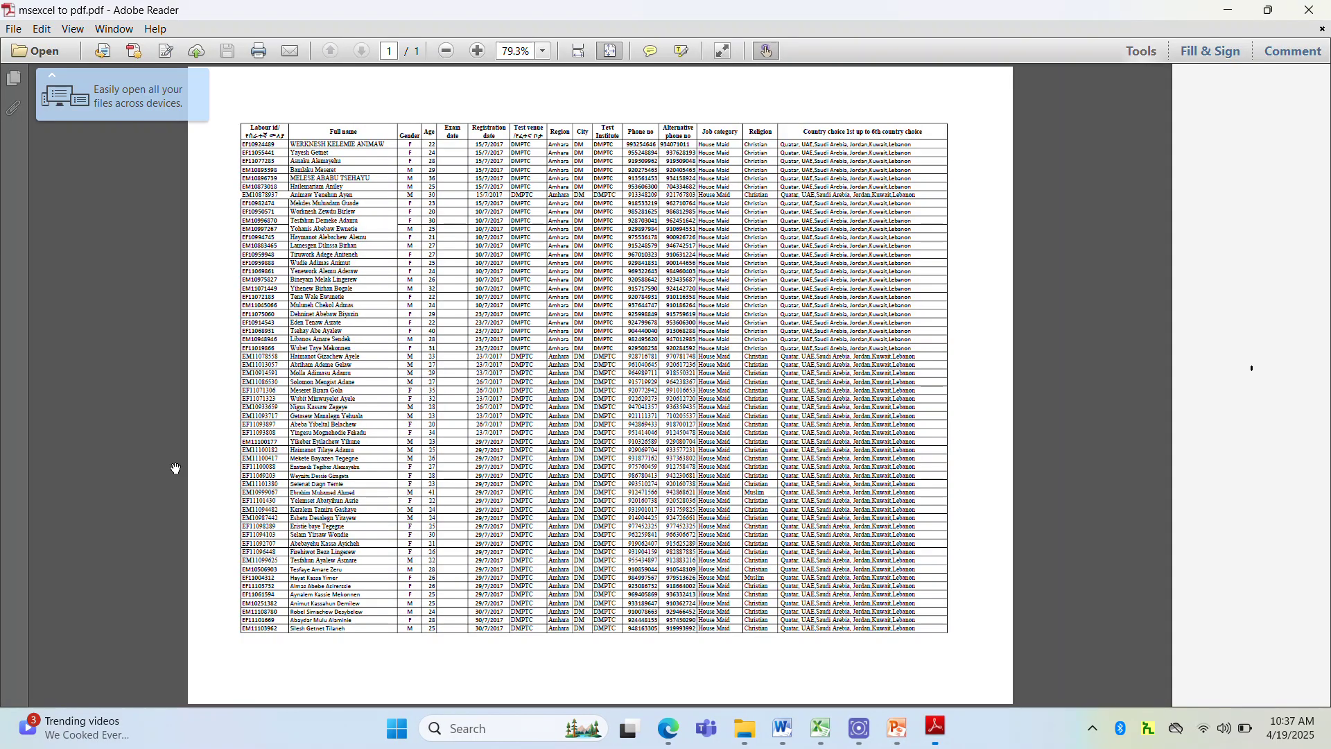
left_click(1310, 10)
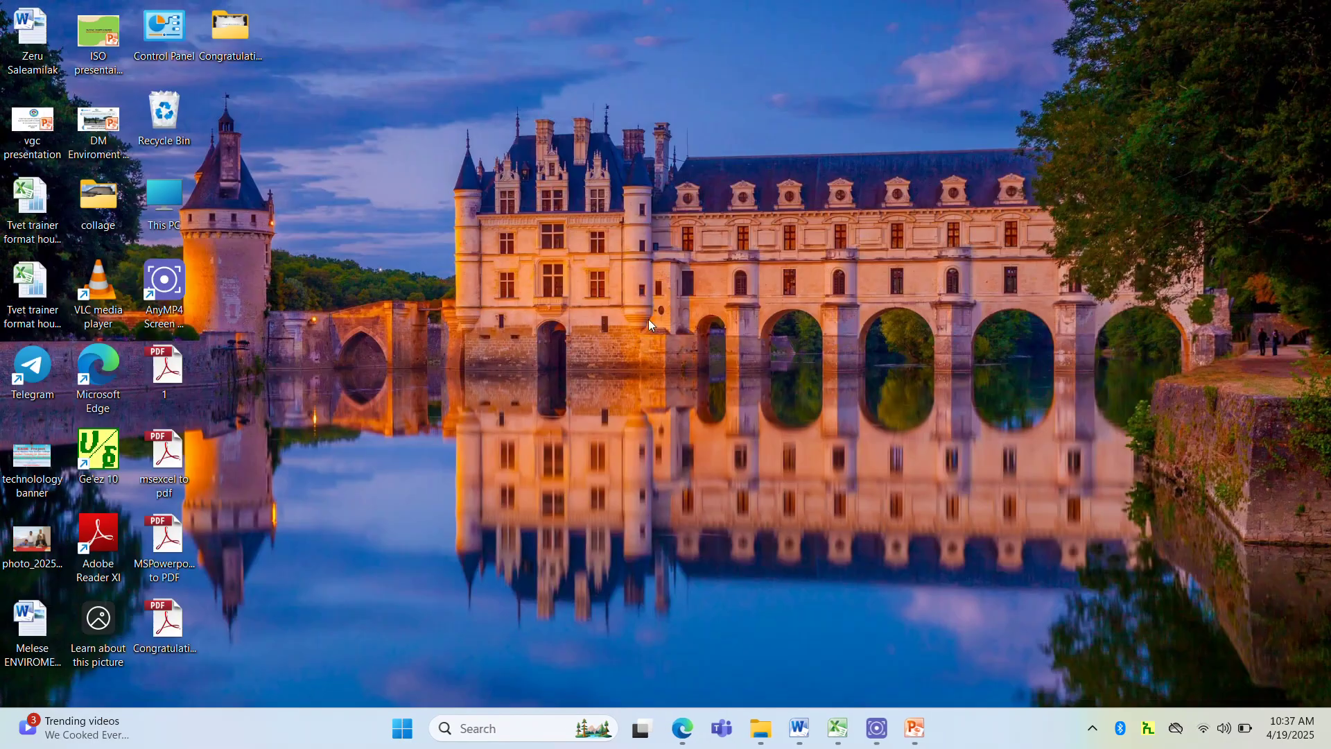
double_click(164, 532)
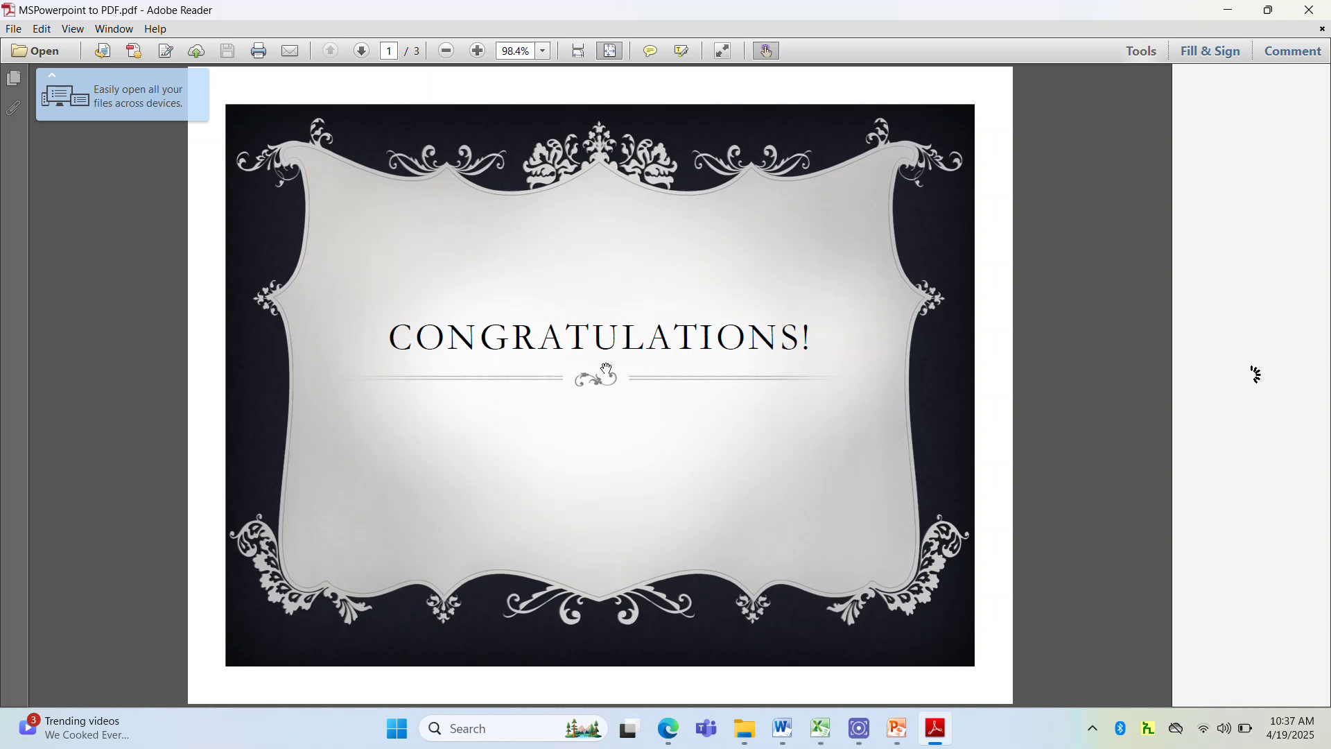
scroll(651, 465, "down", 4)
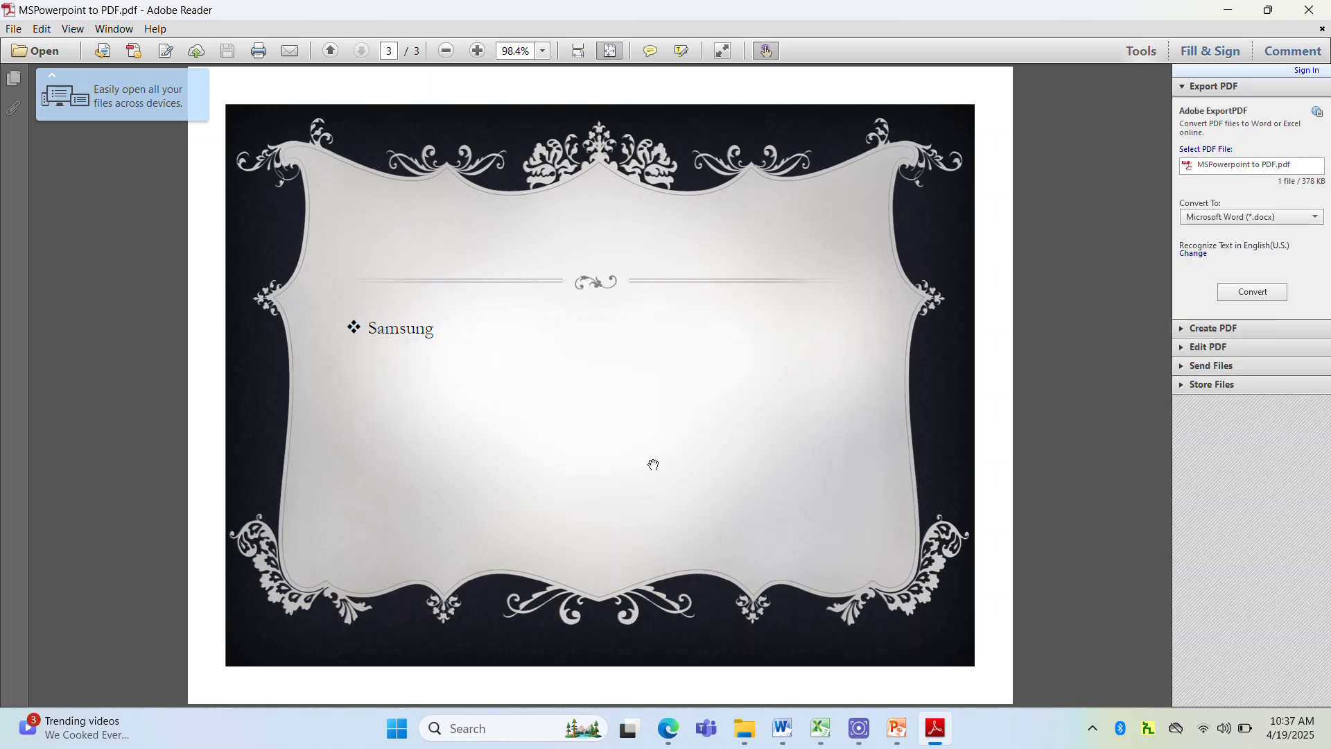
scroll(653, 465, "up", 4)
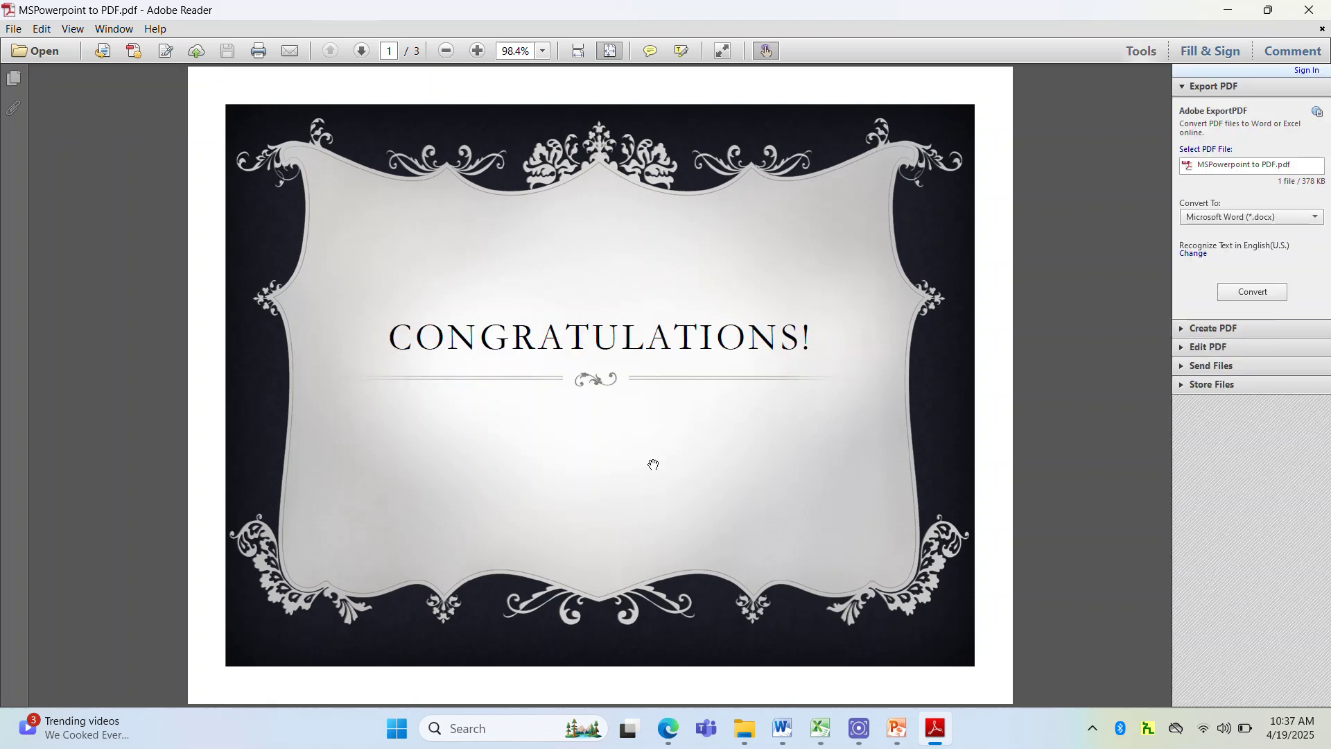
left_click(1309, 10)
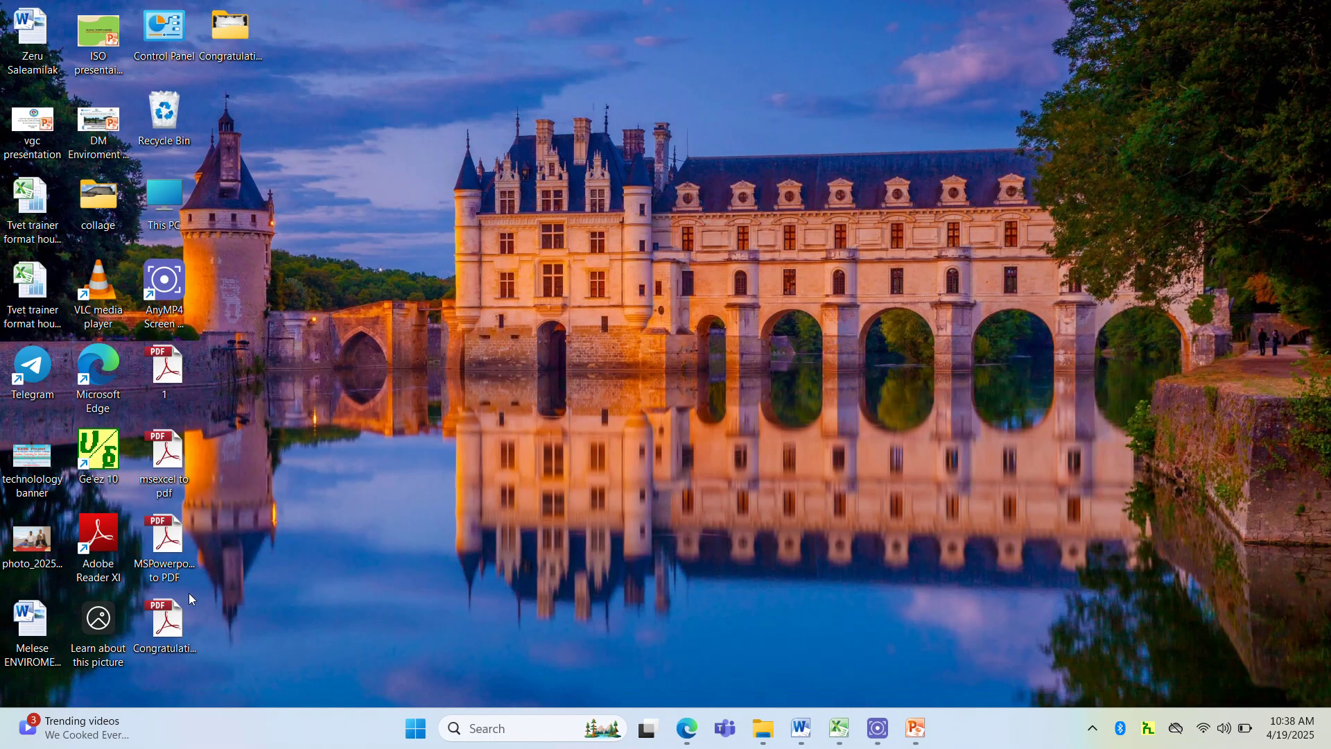
Open the "Congratulations!" PDF from the desktop, look through its pages, and close it.
double_click(166, 624)
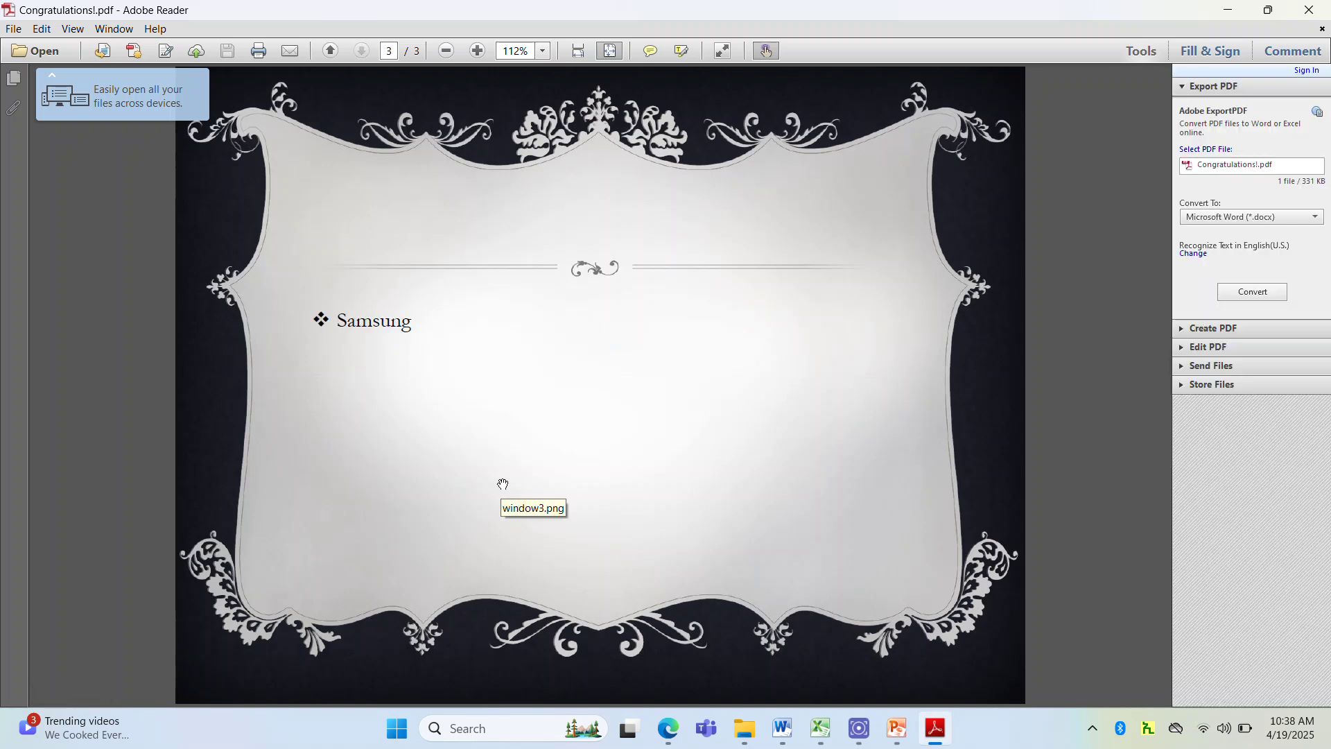
key("Right")
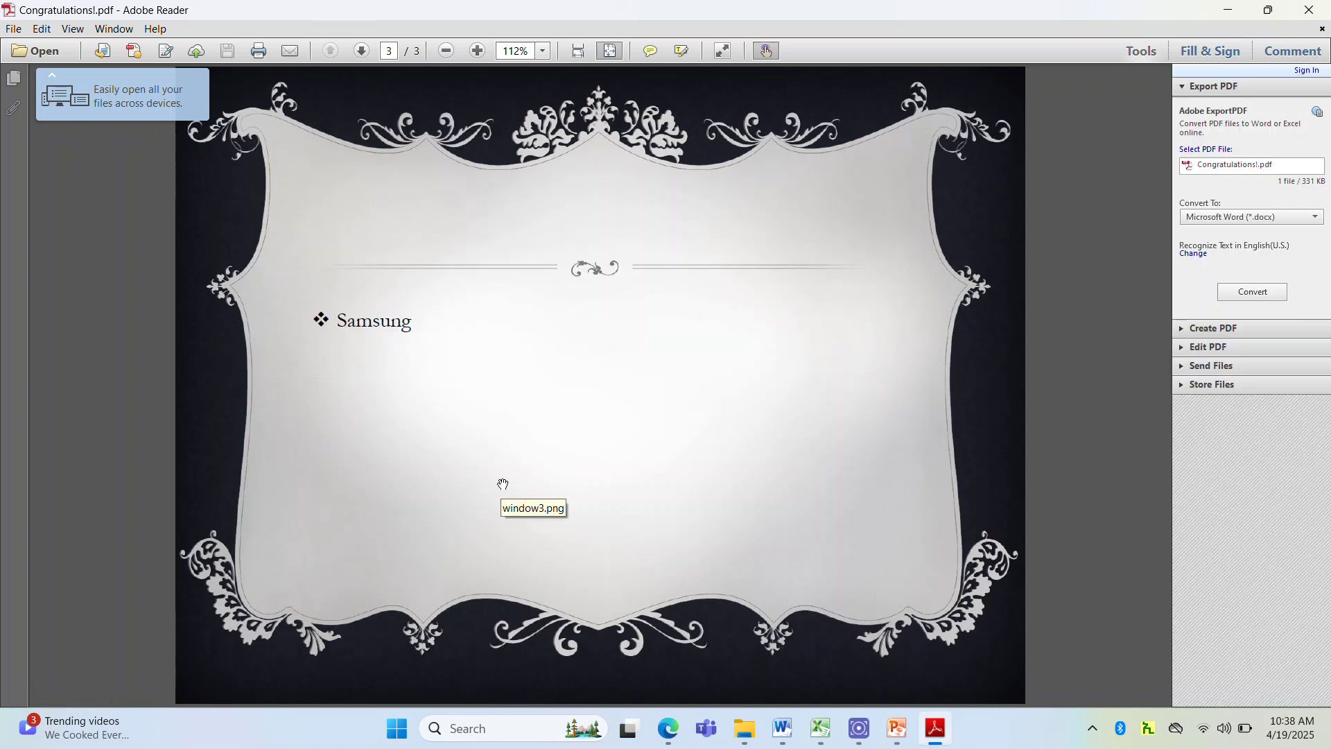
key("Right")
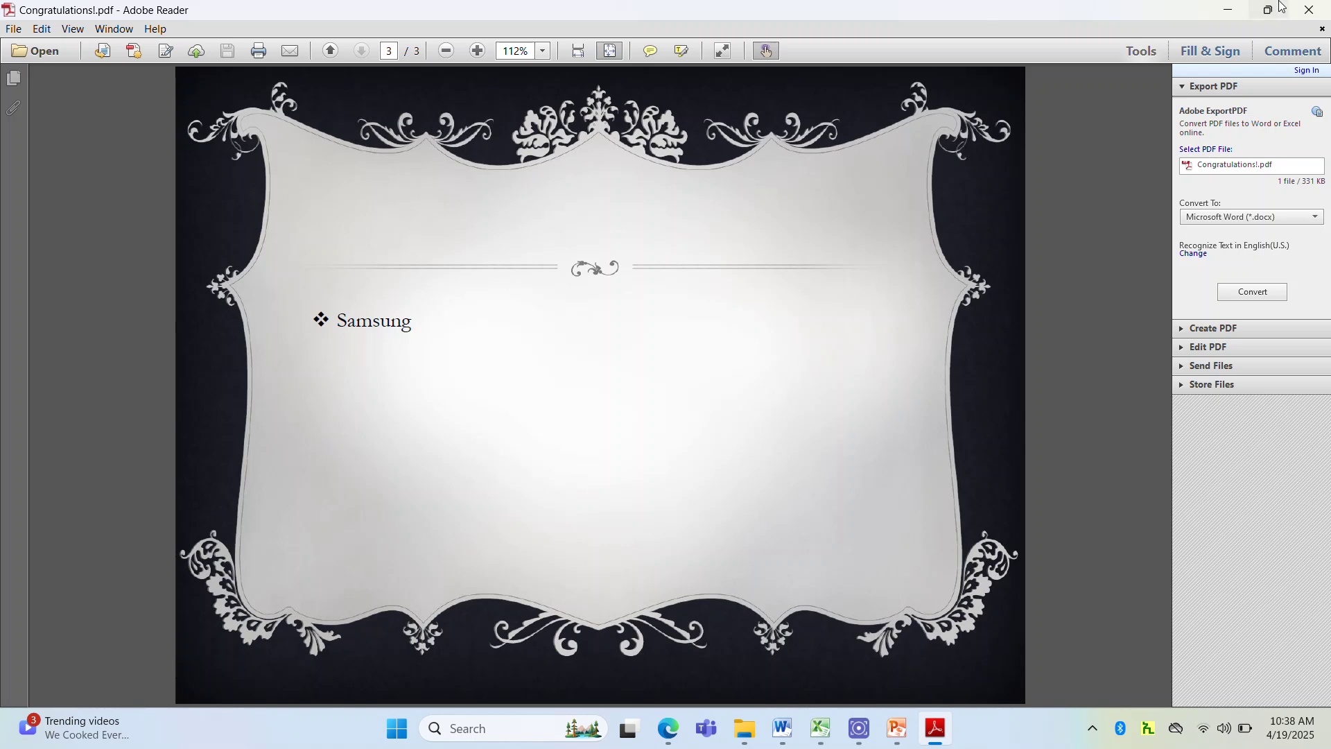
left_click(1310, 10)
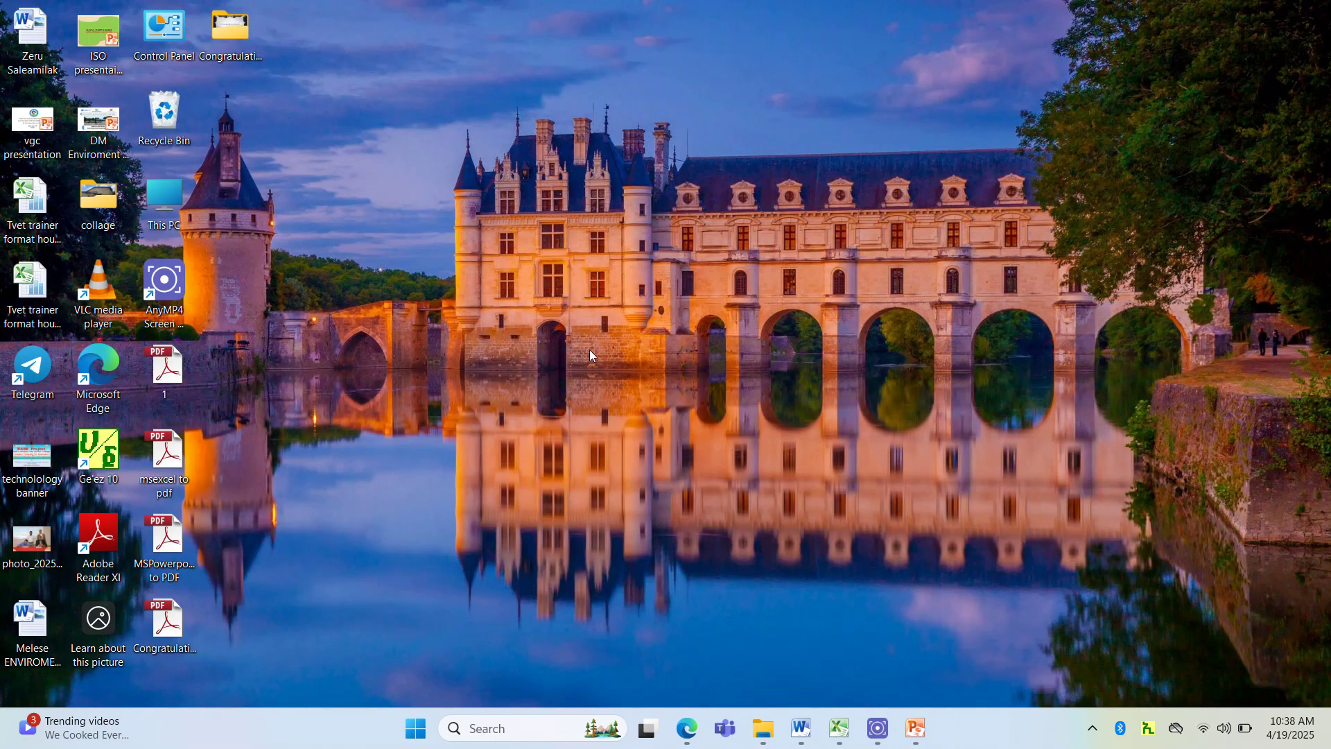
View the Slide1 image from the "Congratulations!" desktop folder and dismiss the Office Activation Wizard.
double_click(223, 38)
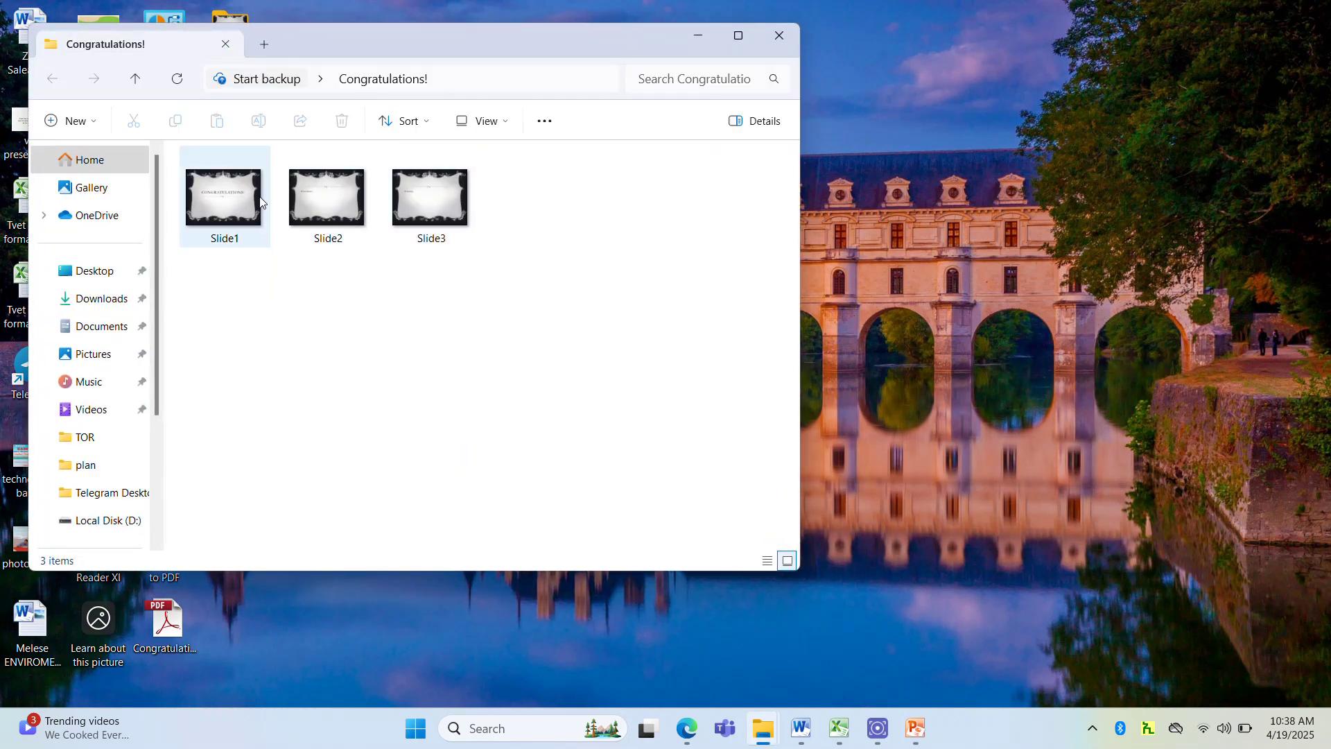
double_click(205, 203)
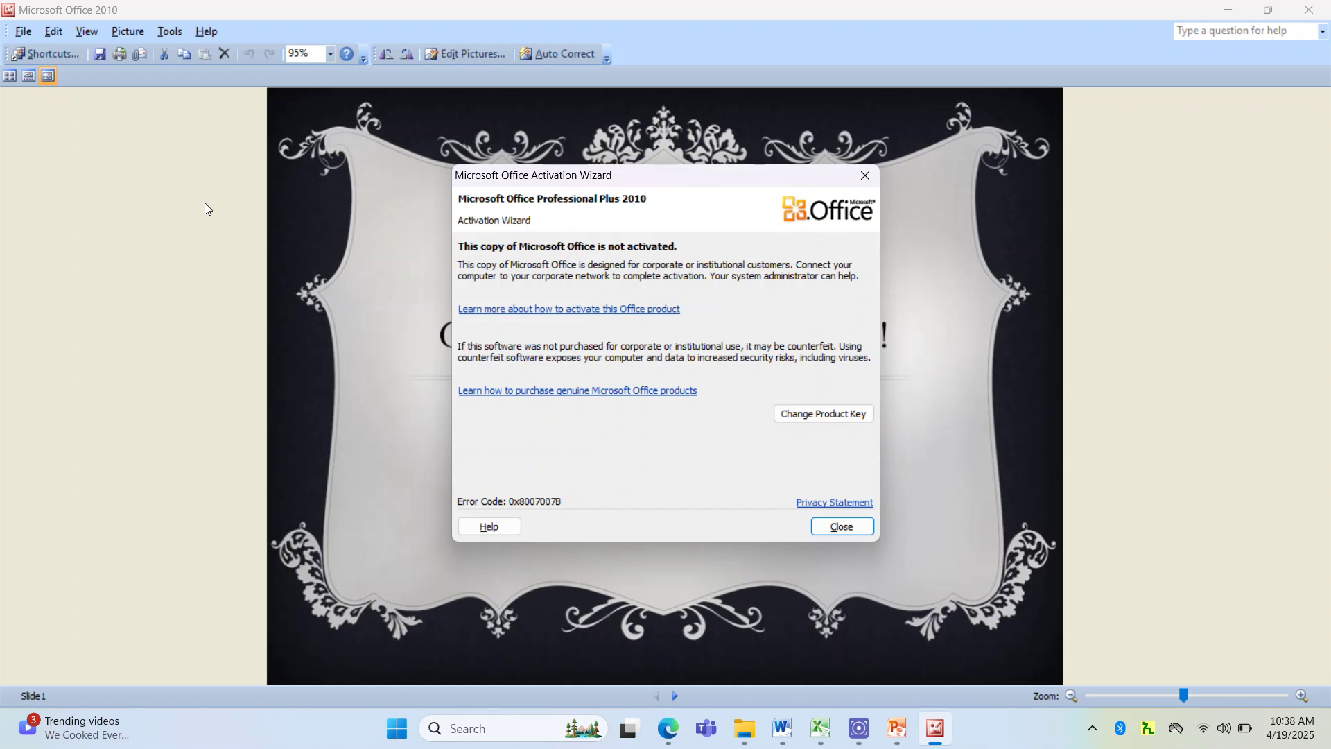
left_click(842, 527)
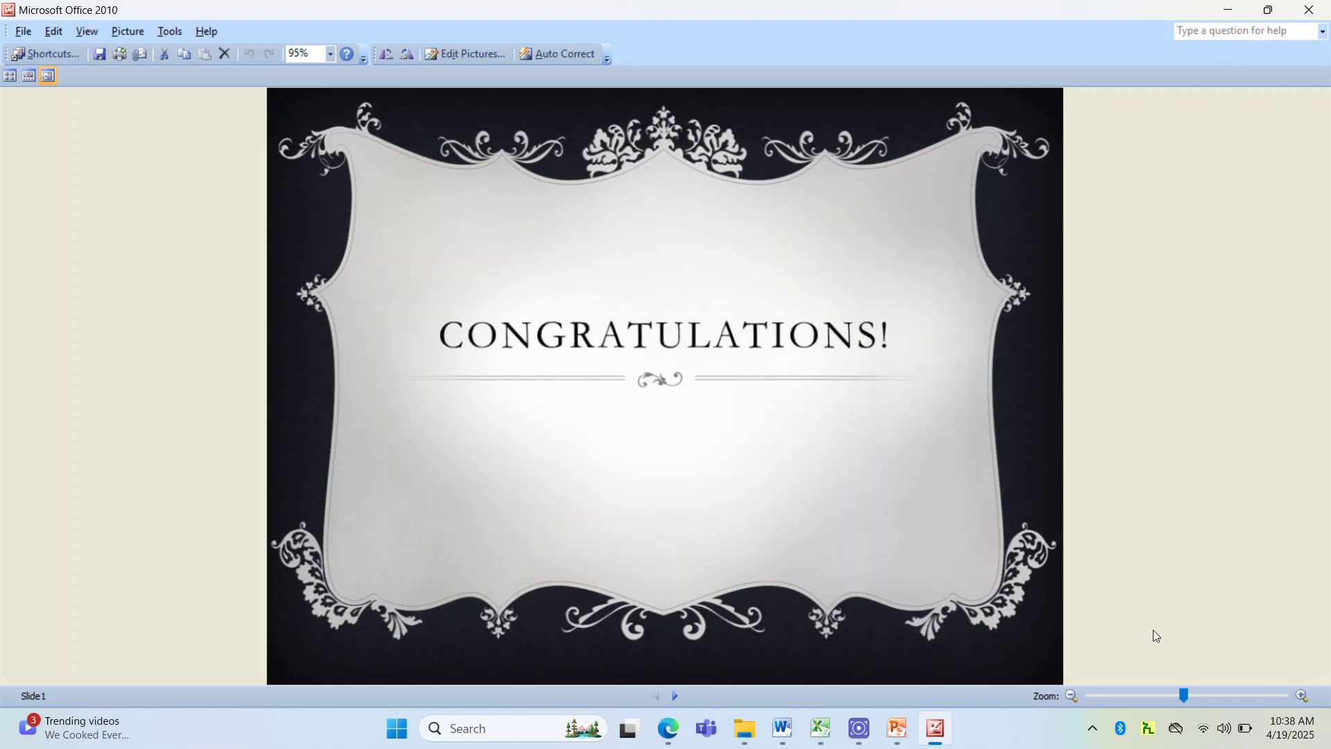
Look through the Slide2 and Slide3 images, return to Slide1, and close the picture viewer and the "Congratulations!" folder.
left_click(677, 696)
left_click(678, 697)
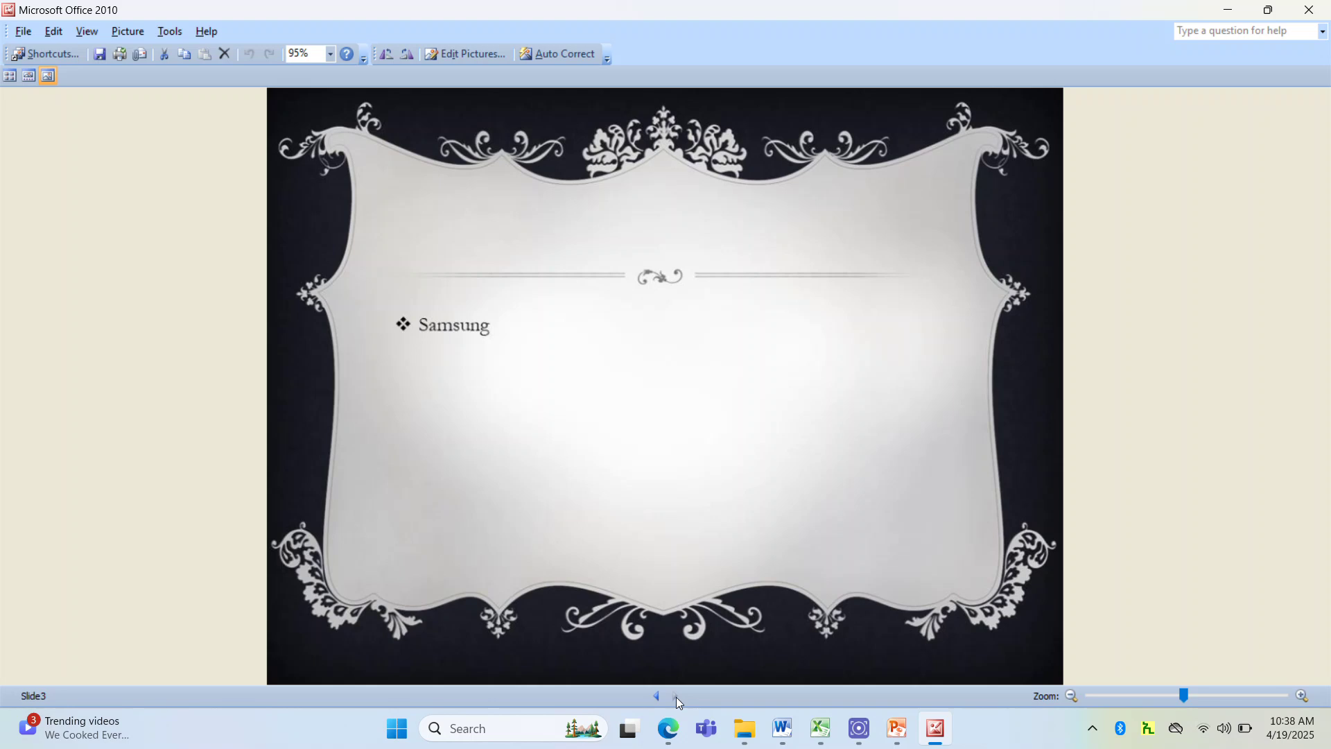
left_click(658, 697)
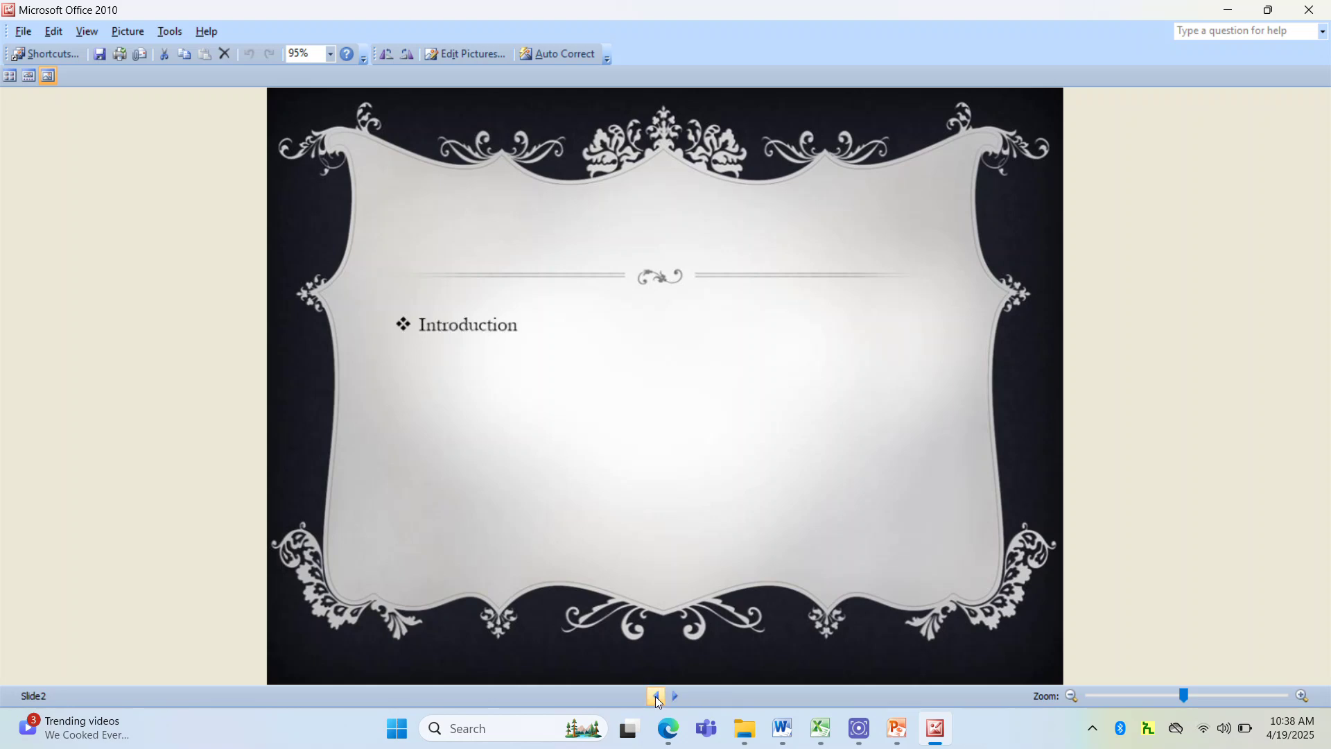
left_click(657, 698)
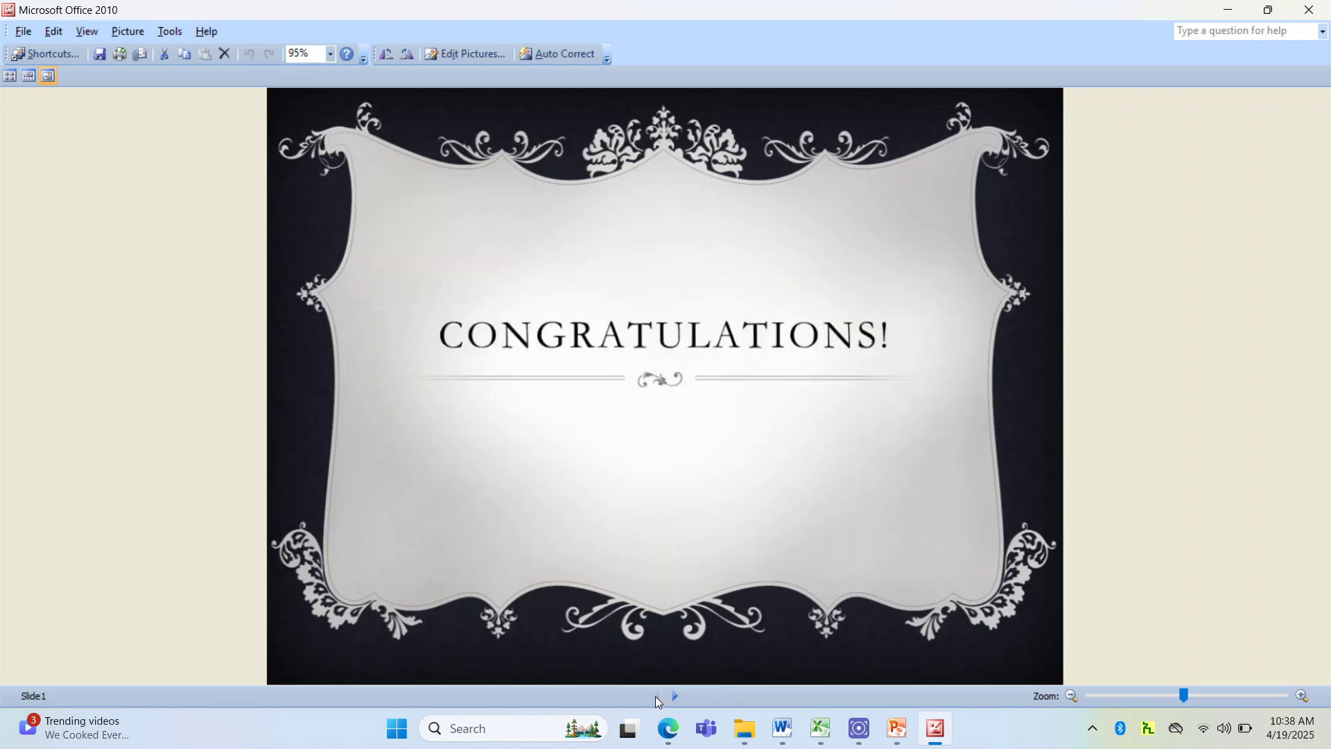
left_click(1307, 13)
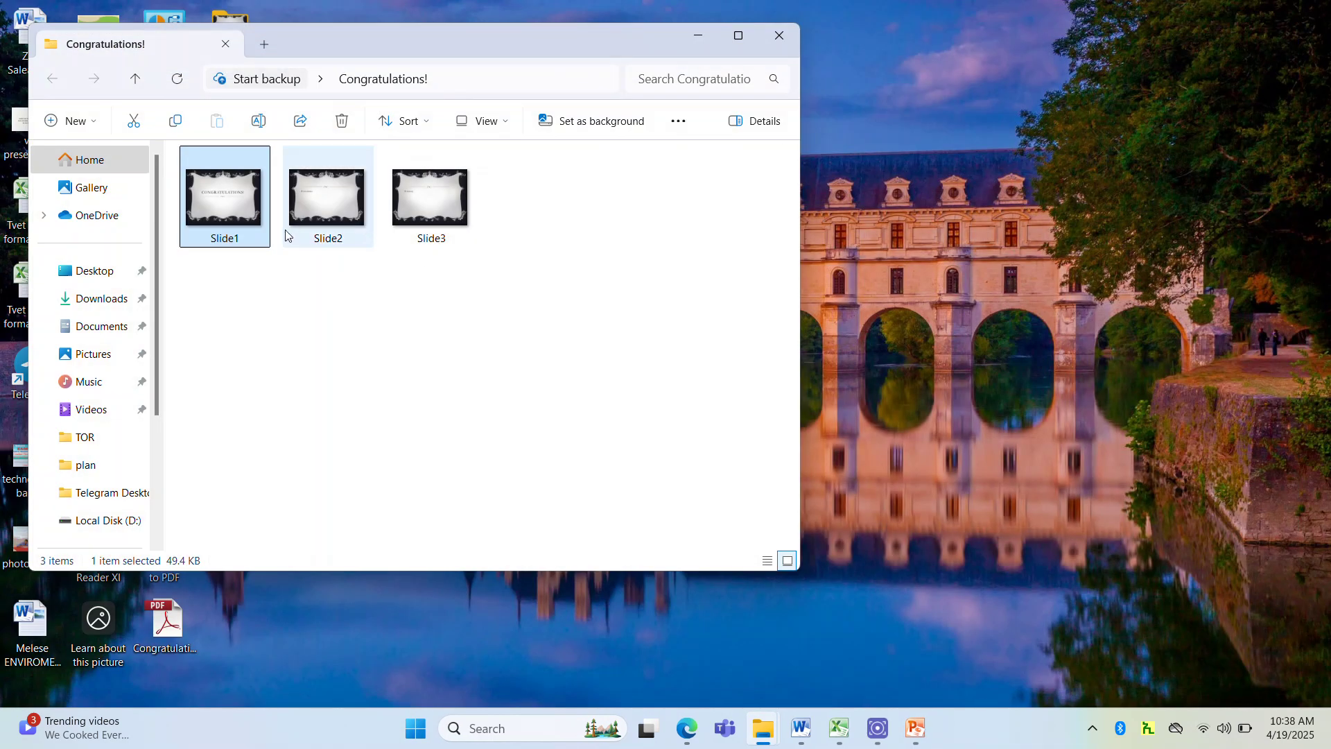
left_click(780, 37)
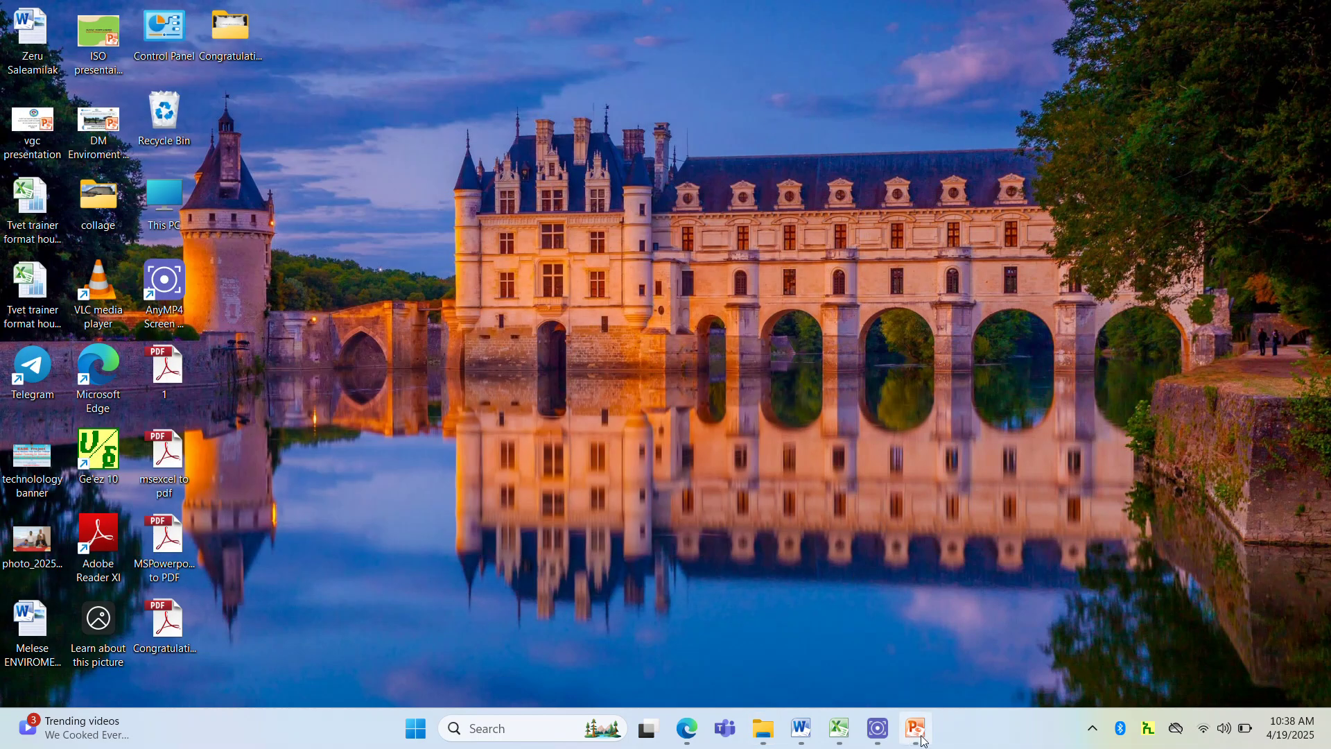
left_click(1094, 734)
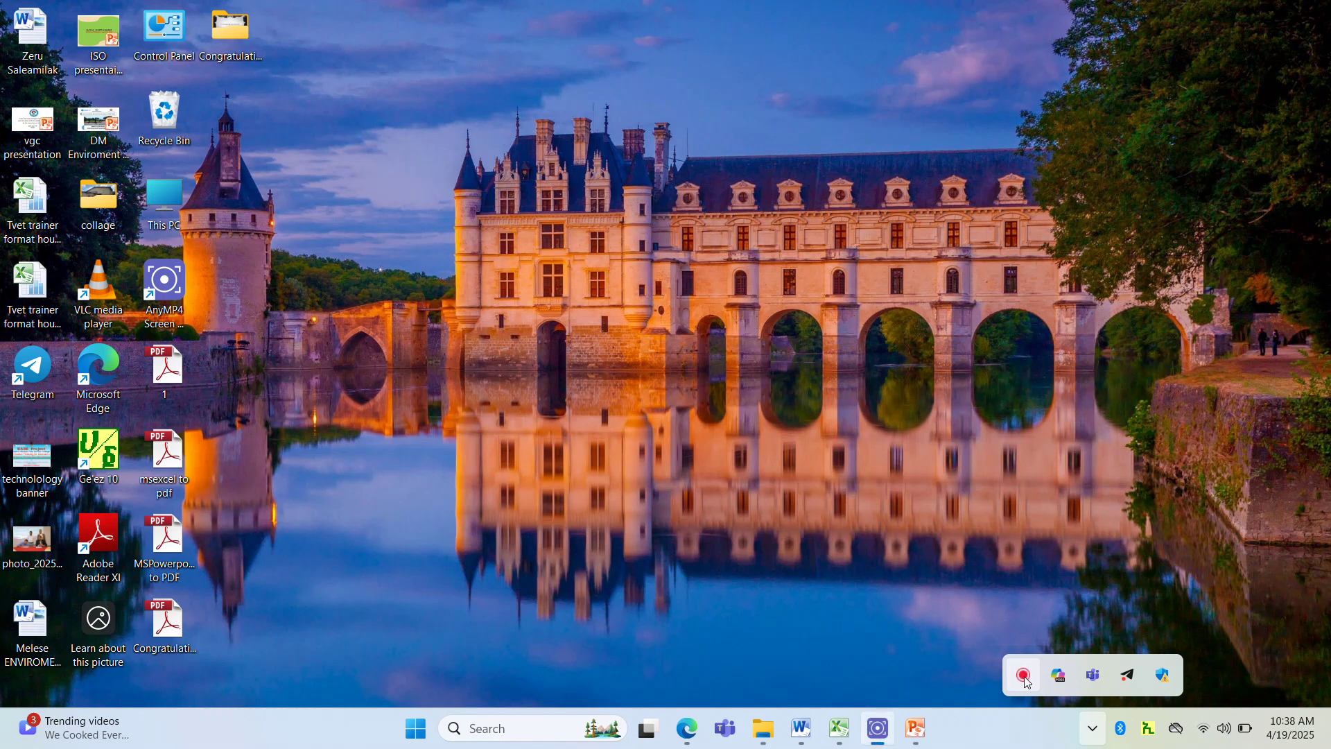
left_click(862, 550)
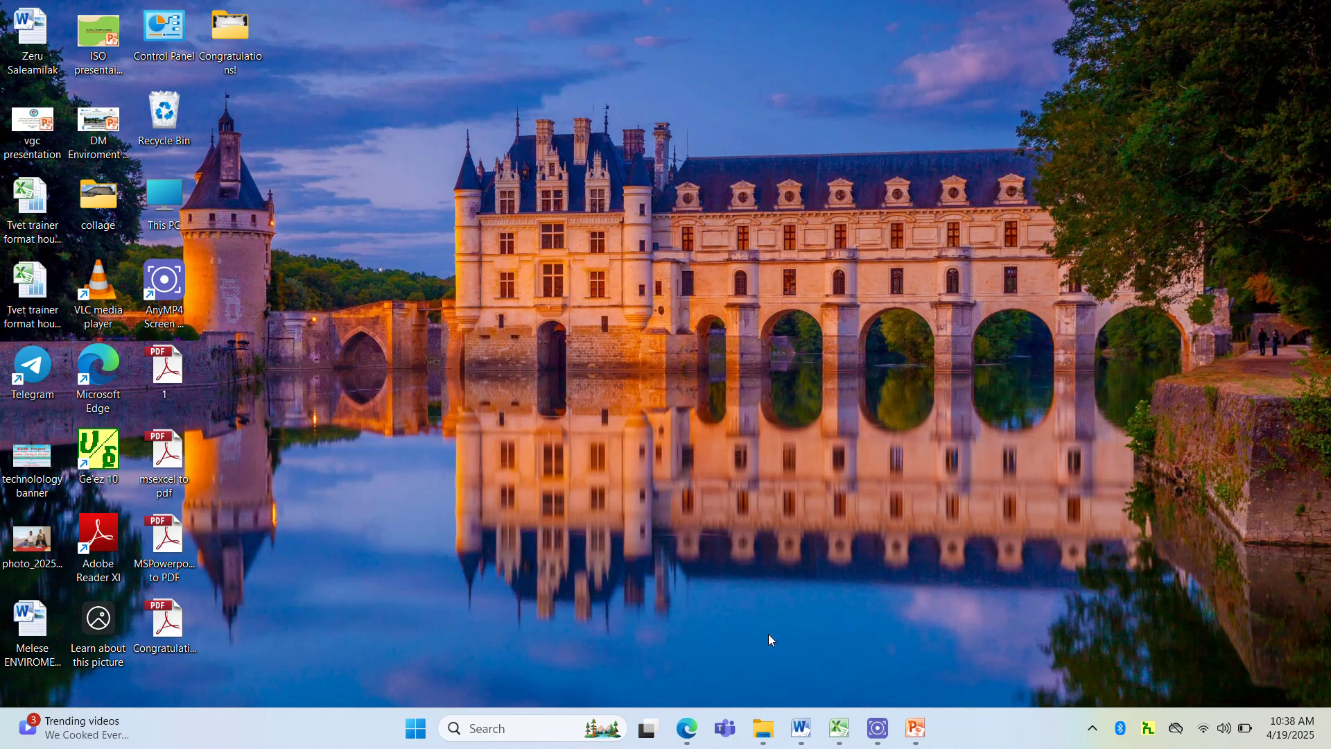
left_click(689, 736)
left_click(689, 738)
Switch to PowerPoint and close Presentation1 without saving its changes.
left_click(916, 730)
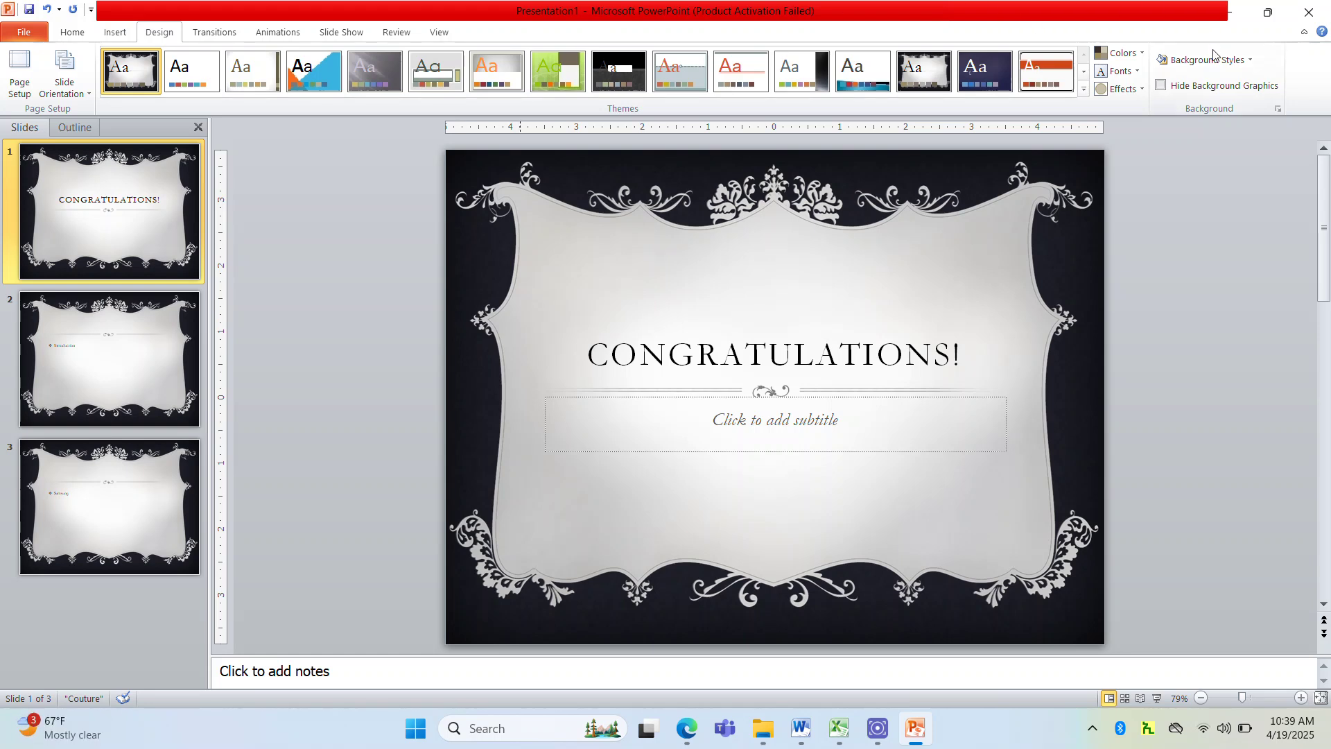
left_click(1314, 12)
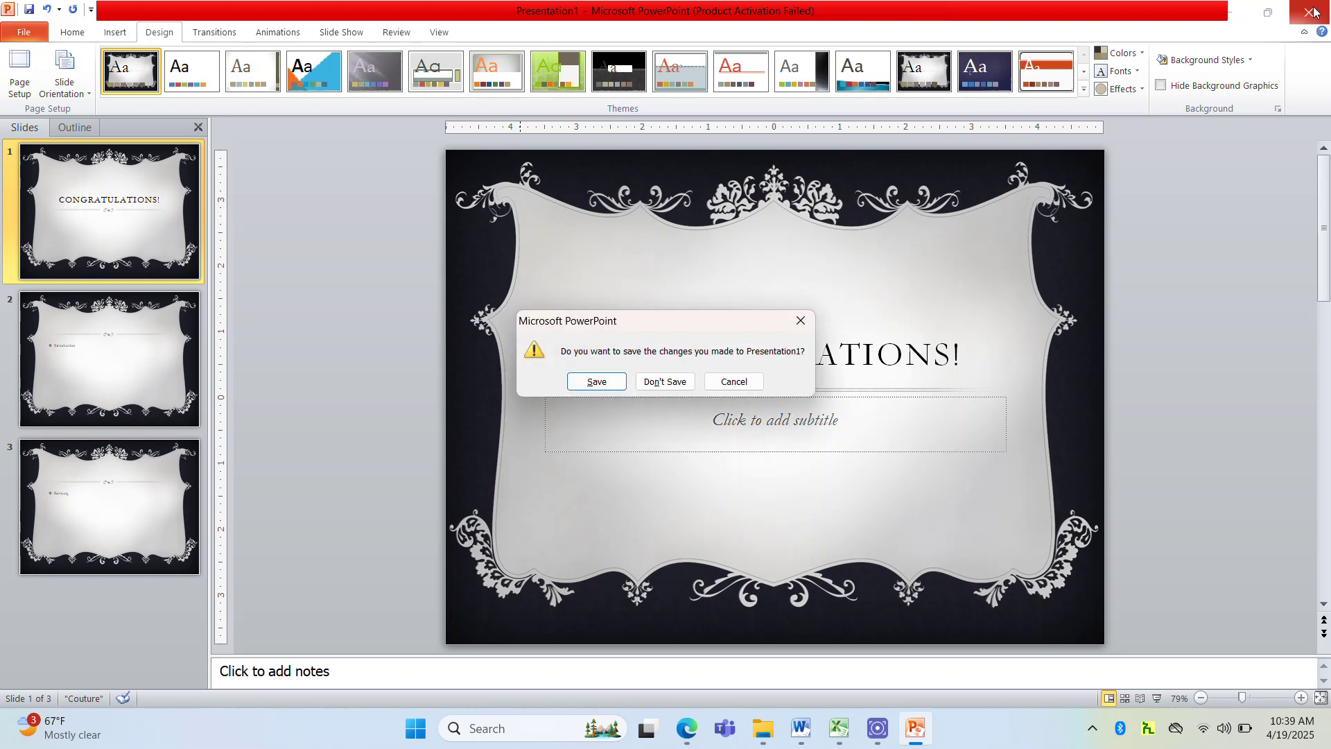
left_click(659, 383)
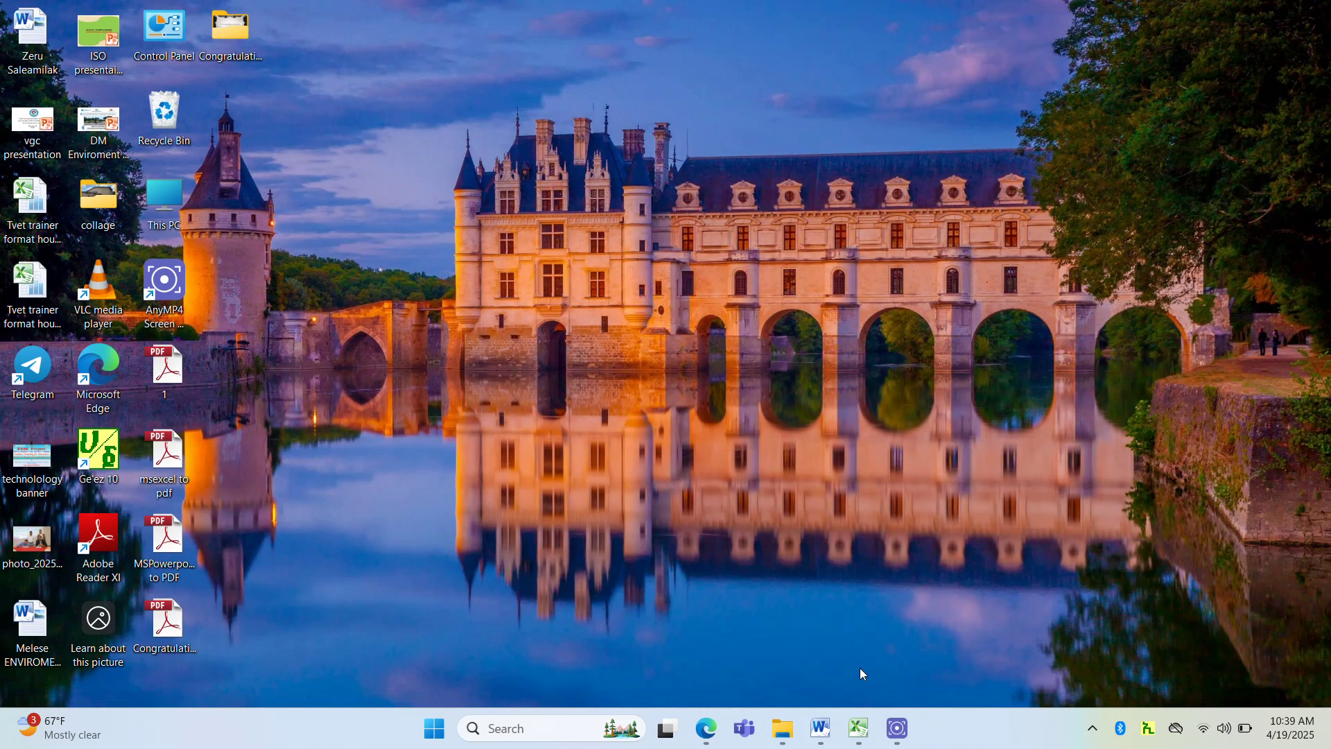
Switch to the "Tvet trainer format house maid 1" workbook in Excel that is not the recovered version and close it.
mouse_move(858, 729)
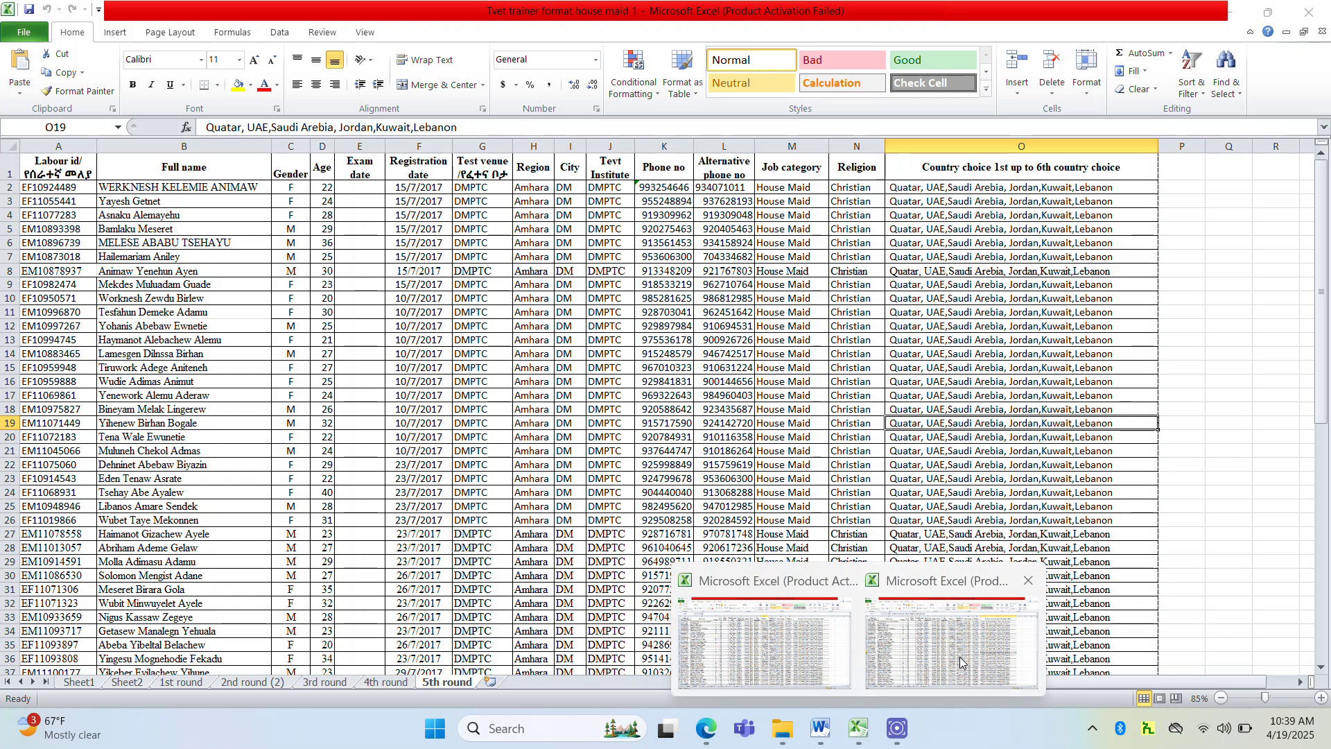
left_click(953, 637)
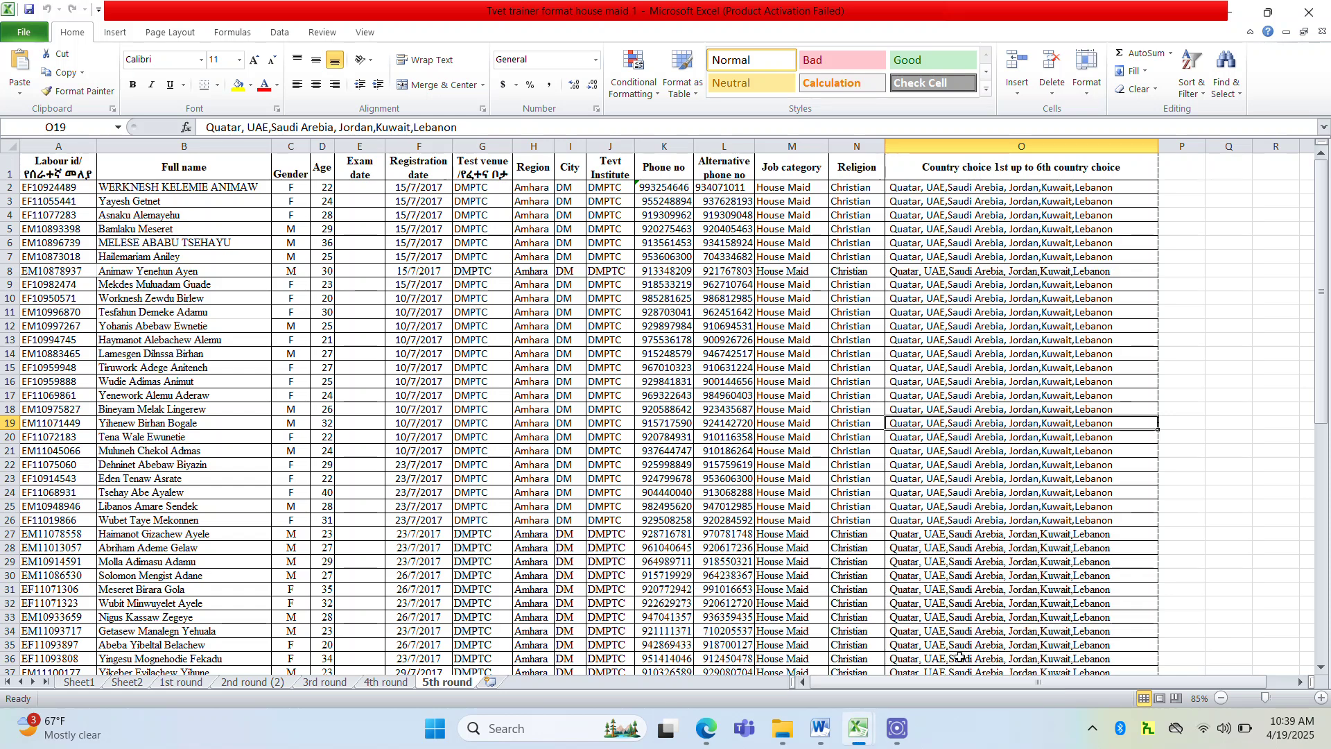
left_click(1310, 12)
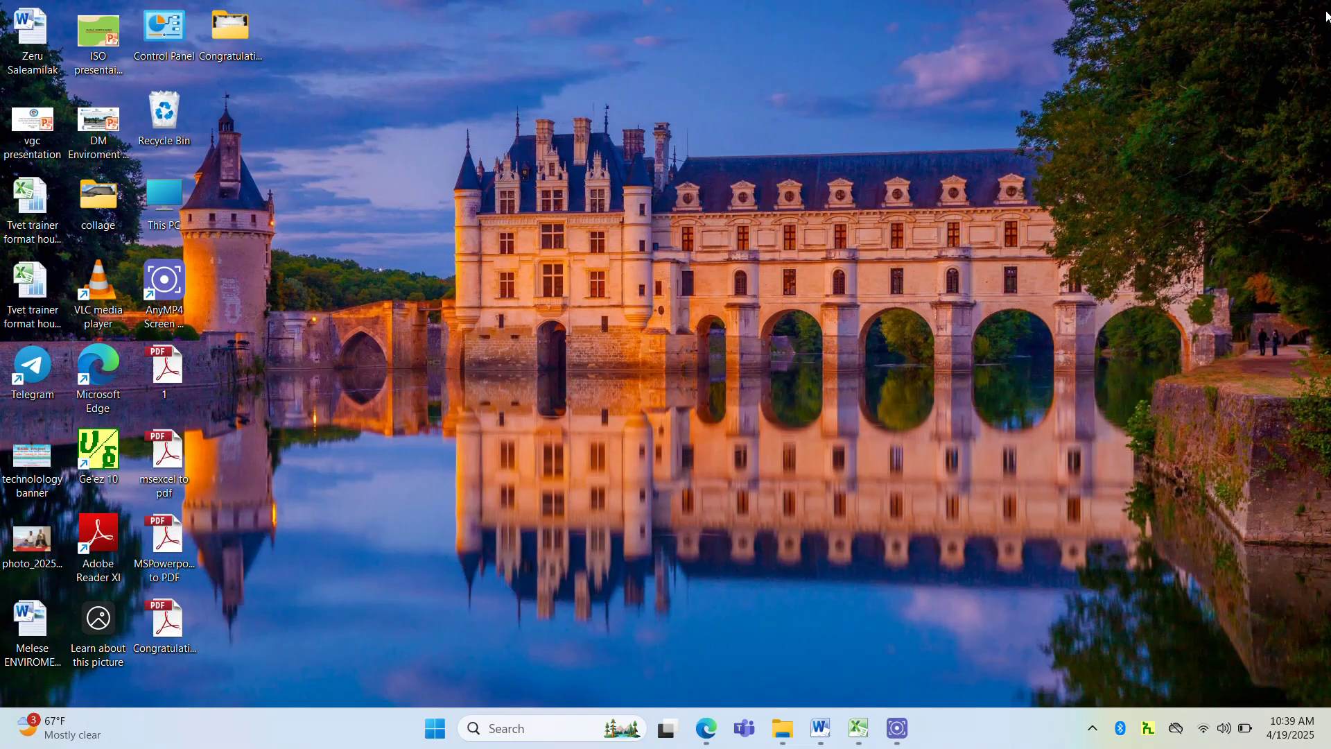
Bring up the recovered "Tvet trainer format house maid 1" workbook and add a blank worksheet after the "5th round" sheet.
left_click(859, 728)
left_click(615, 438)
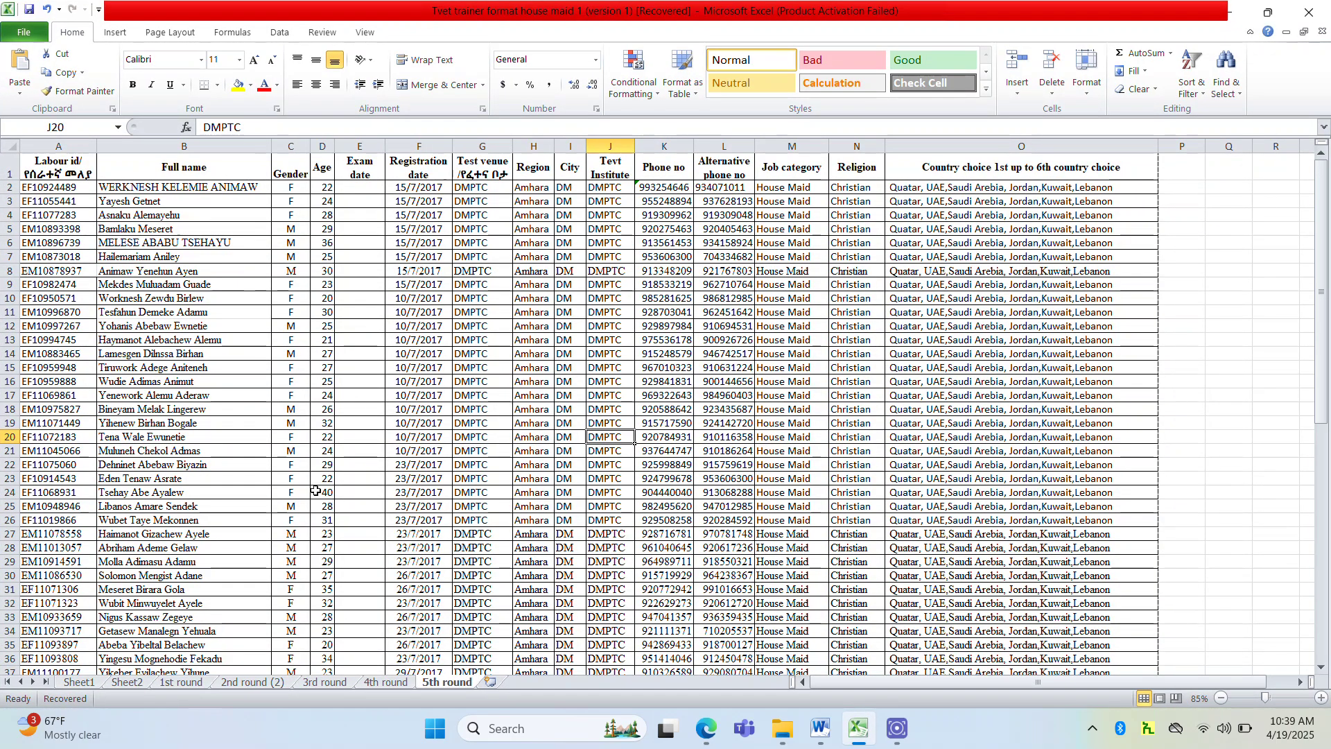
left_click(491, 683)
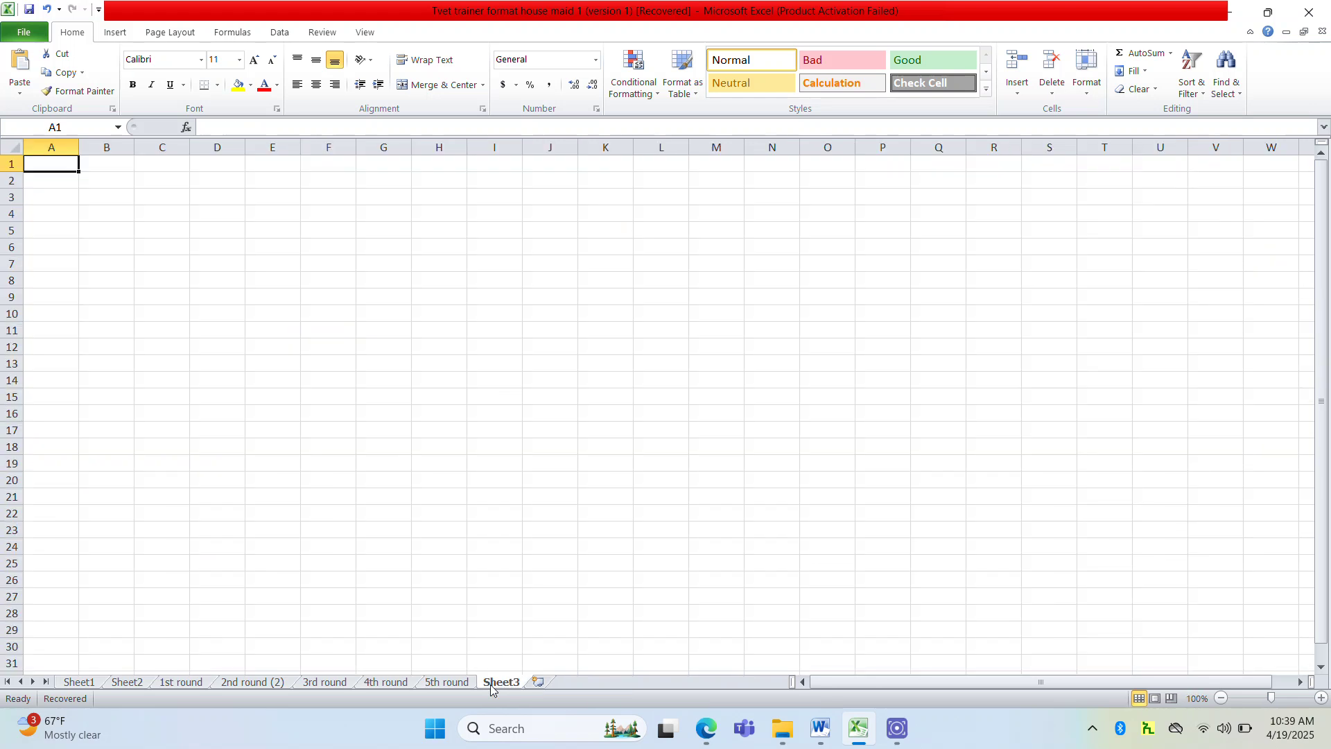
right_click(491, 684)
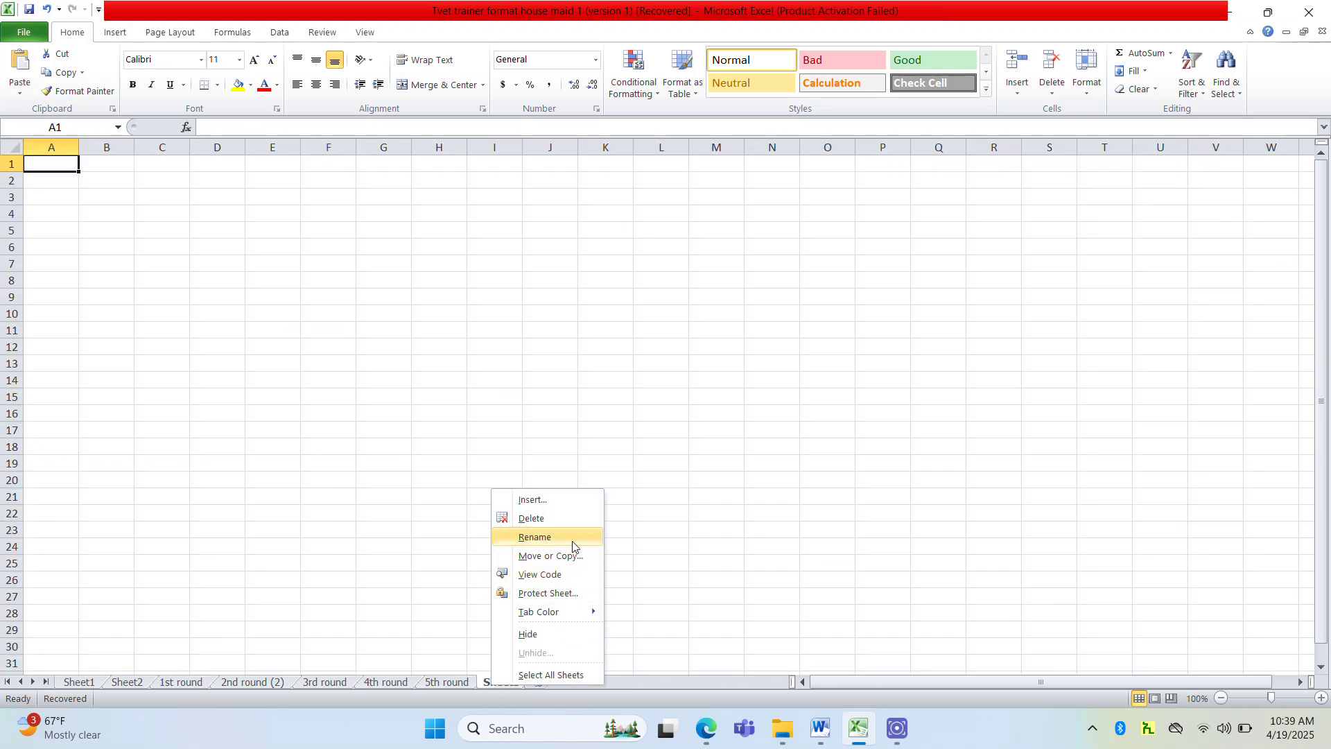
left_click(357, 400)
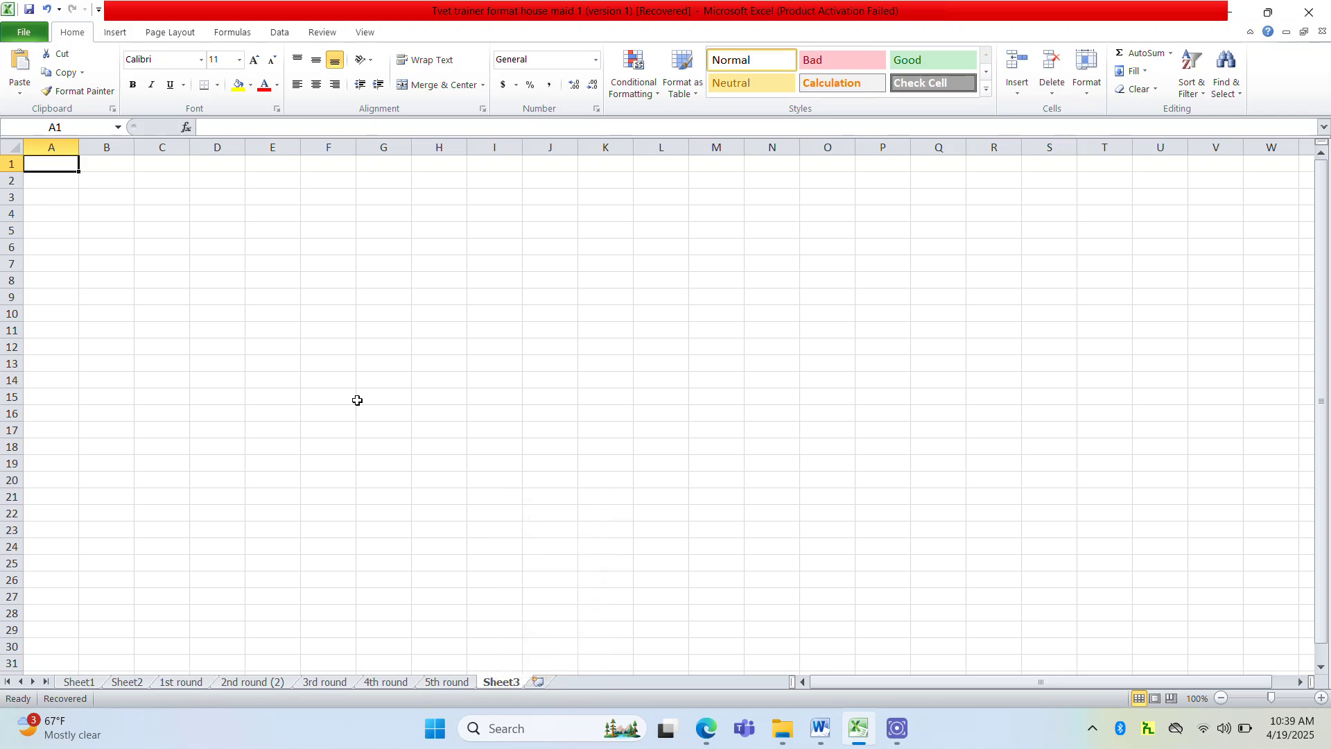
Create a new blank workbook, minimize it, and return to the recovered "Tvet trainer format house maid 1" workbook.
key("ctrl+n")
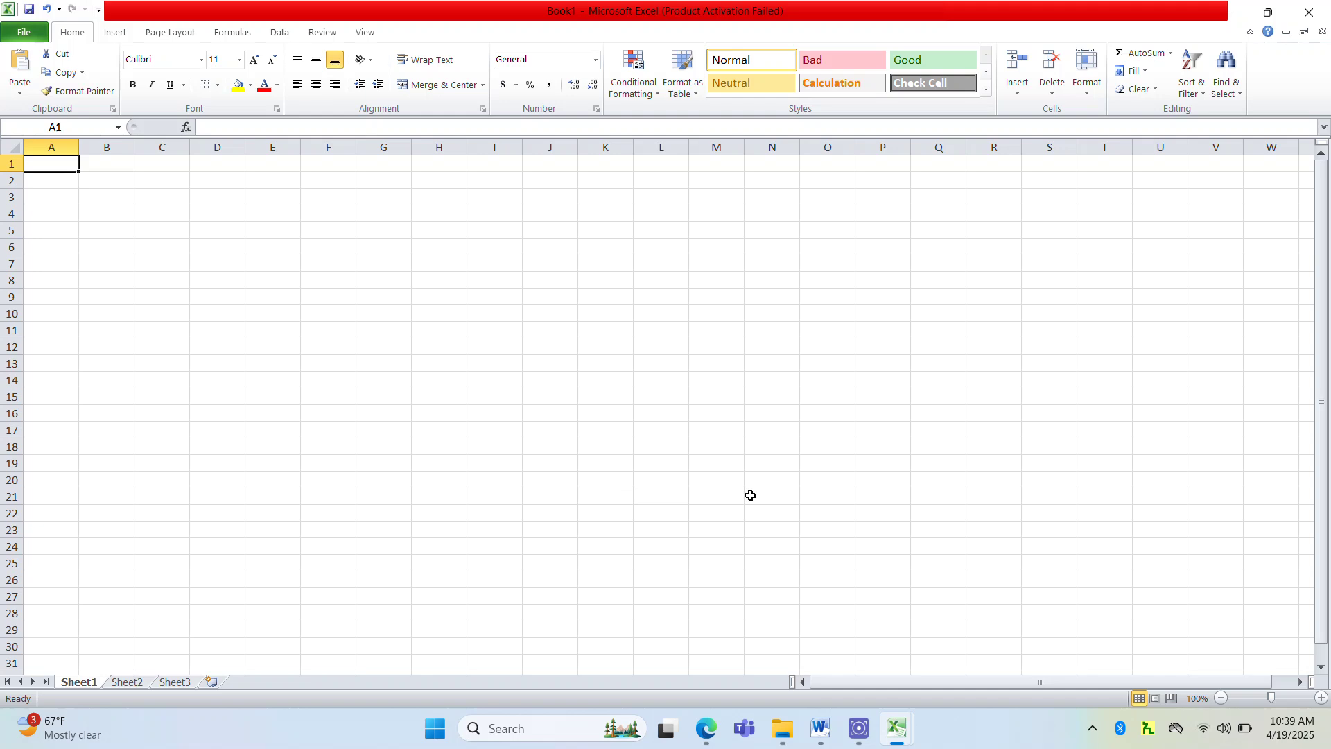
left_click(1227, 14)
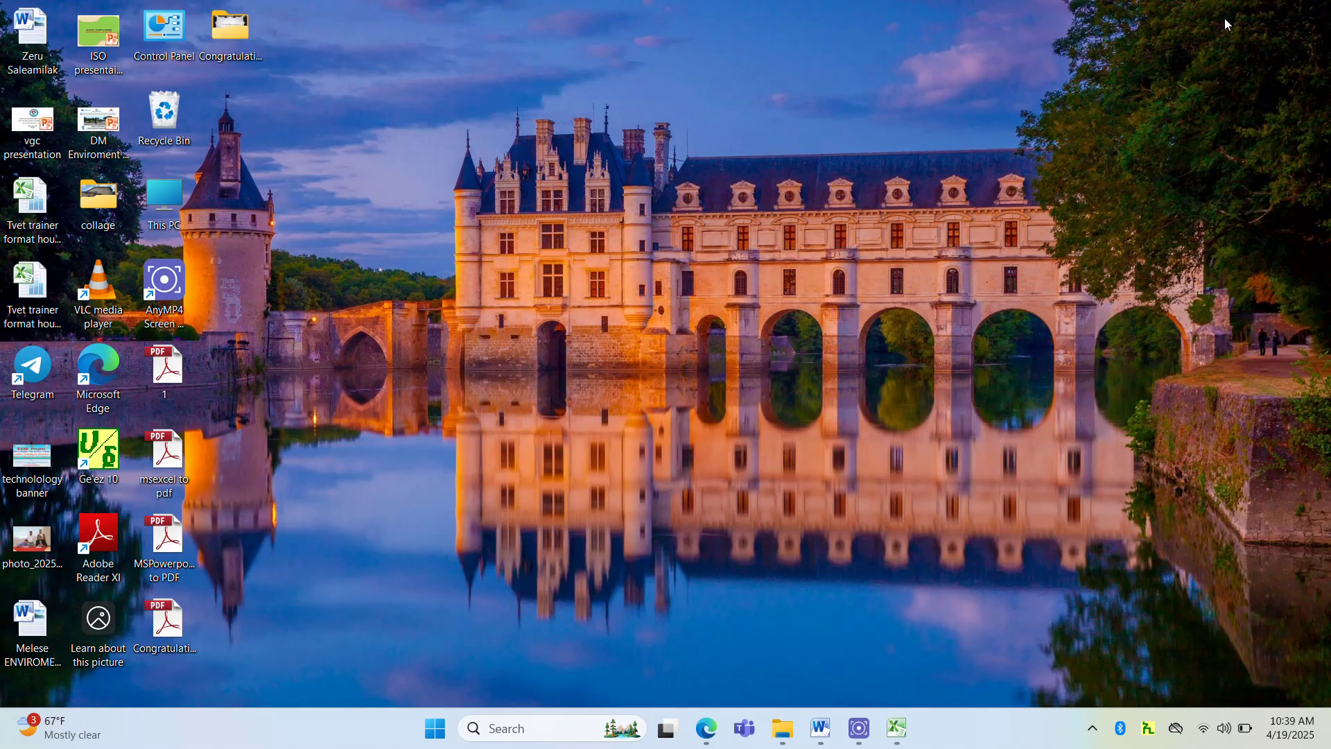
mouse_move(894, 726)
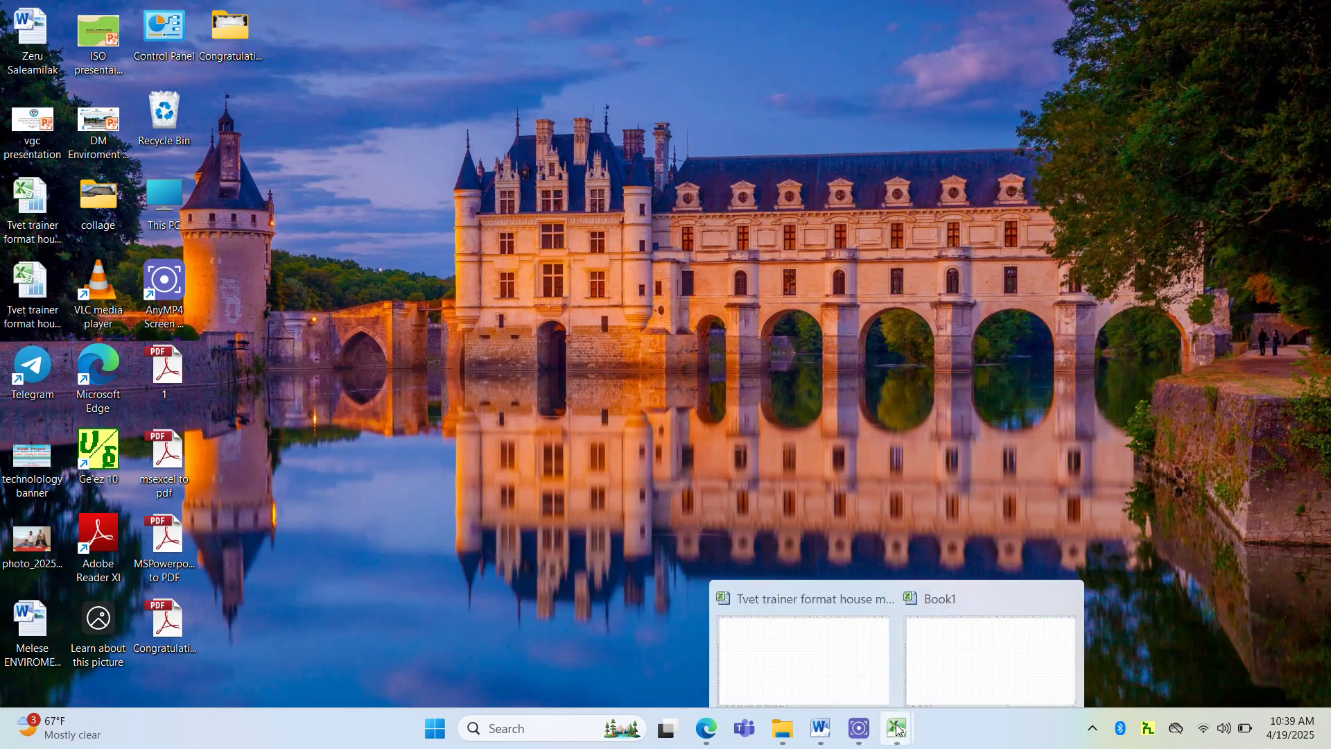
left_click(838, 658)
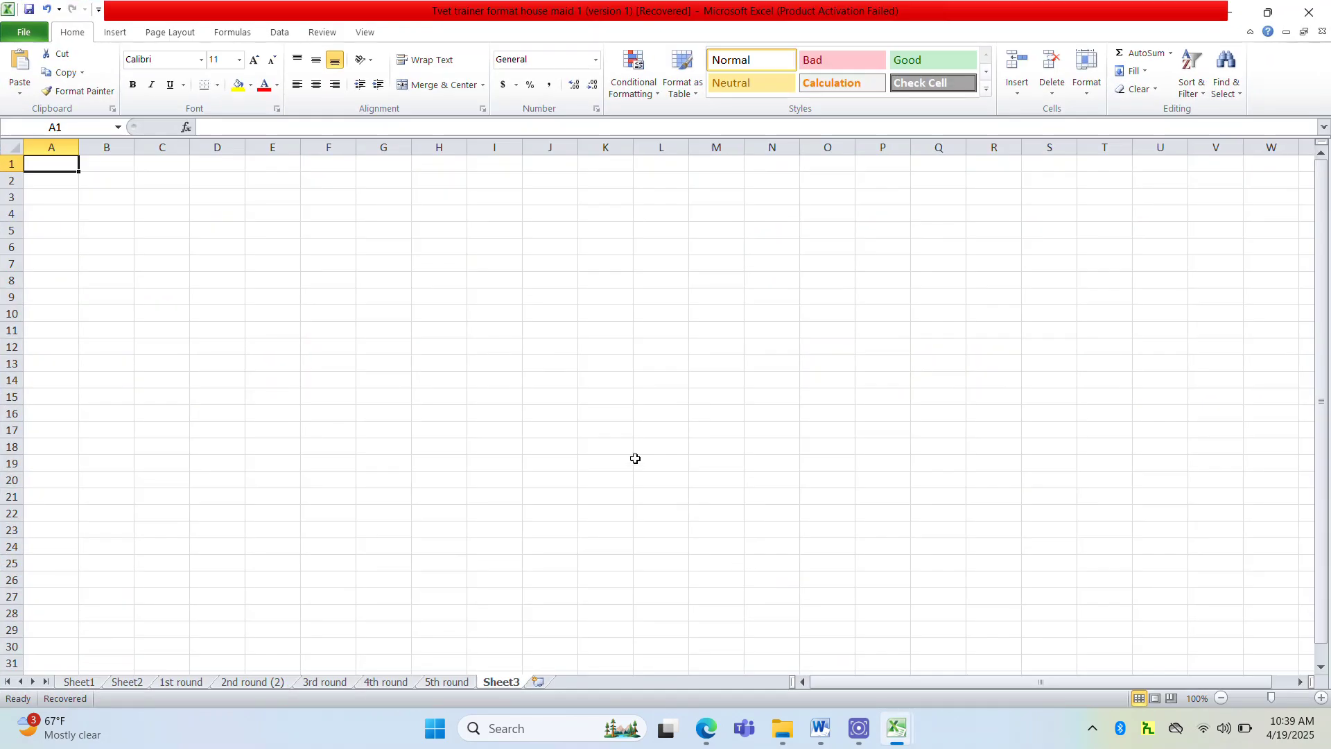
Copy the "5th round" sheet into the Book1 workbook, placing the copy before Sheet1.
left_click(447, 683)
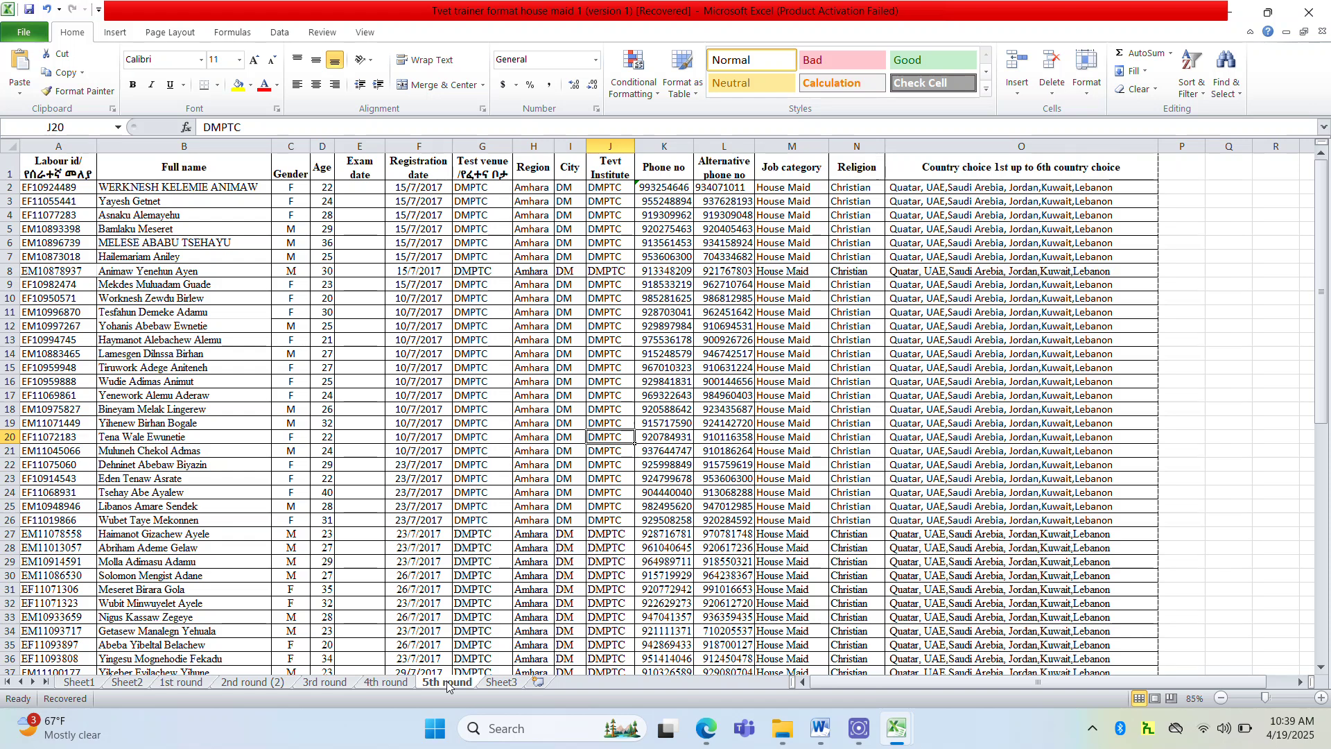
right_click(447, 685)
left_click(505, 554)
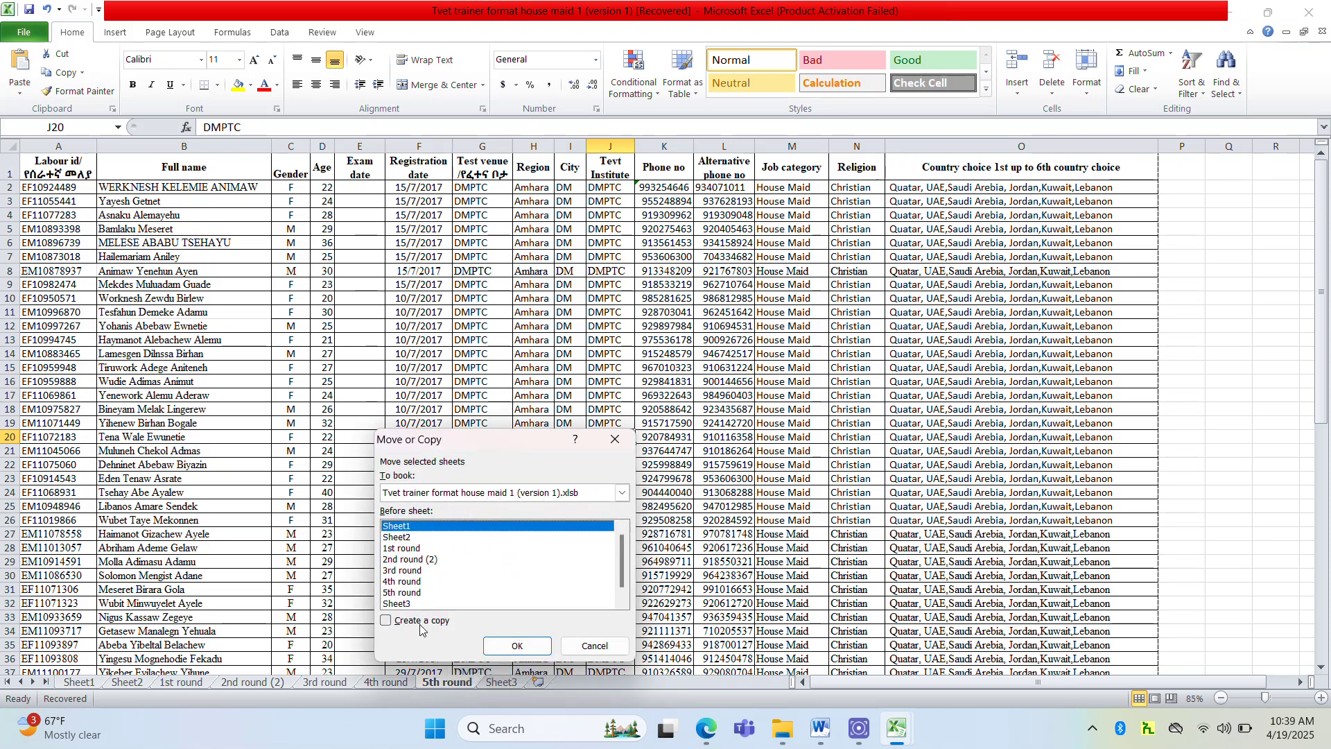
left_click(420, 628)
left_click(495, 493)
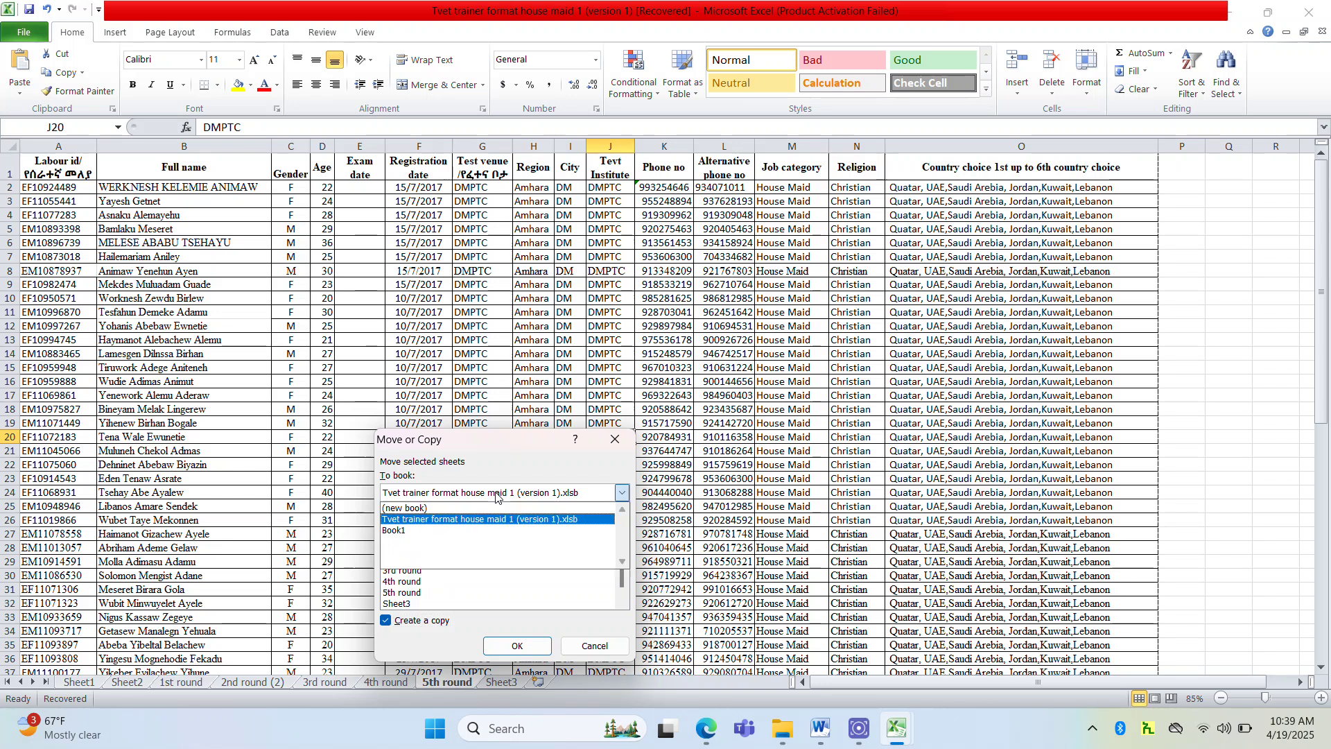
left_click(449, 530)
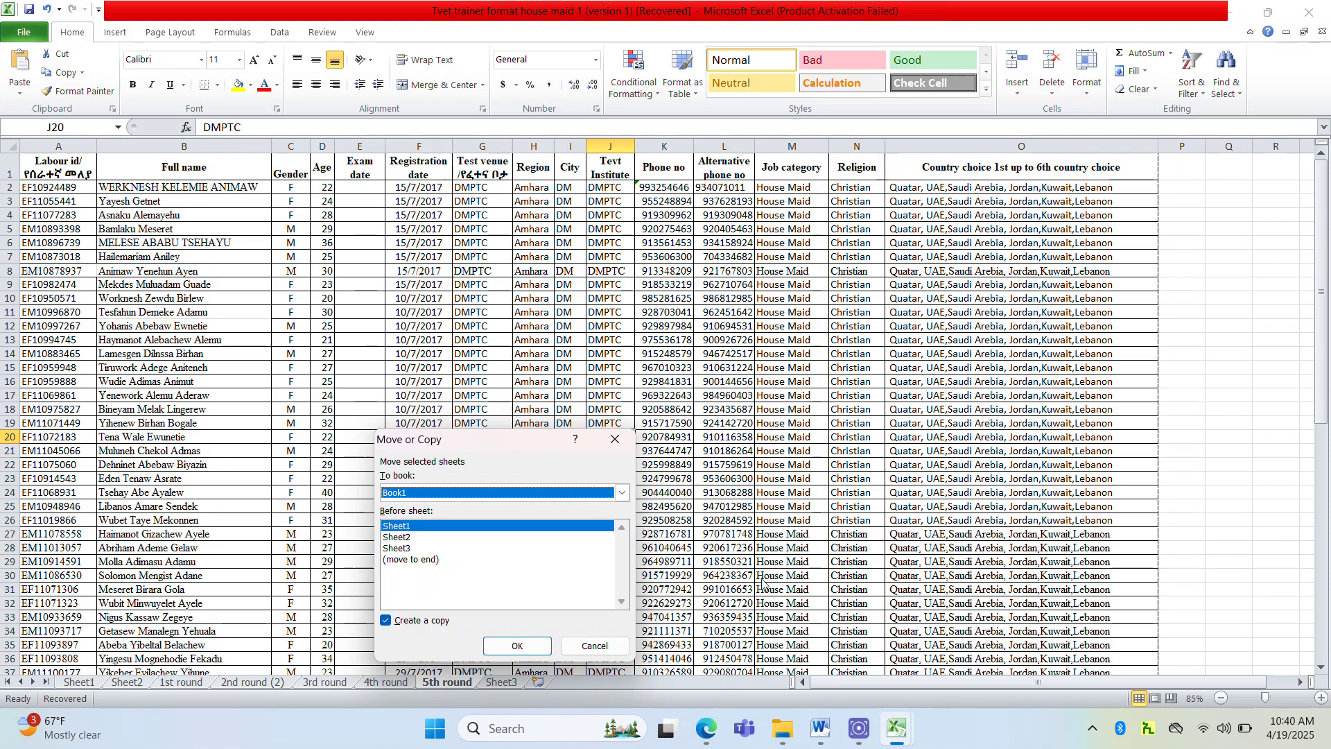
left_click(505, 649)
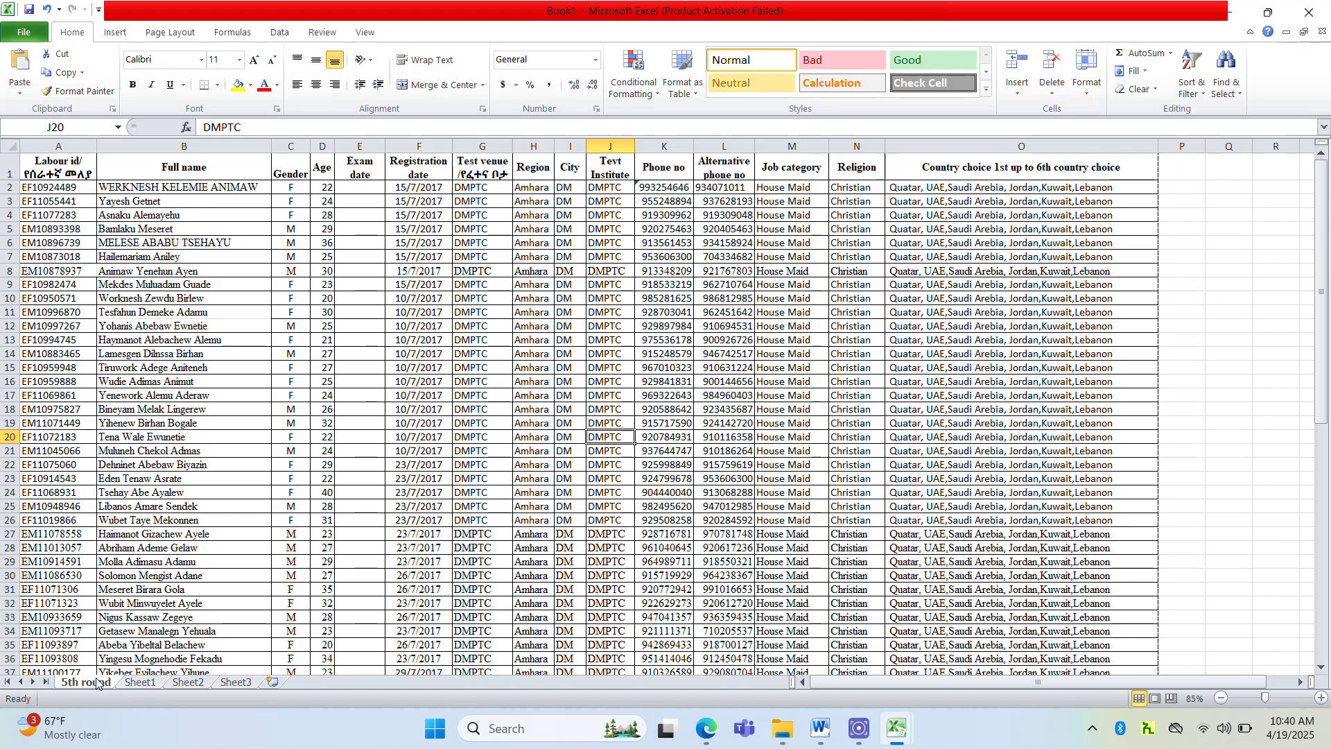
Enter "this is how can import from one work book to the other one" in cell G17 of Sheet1 in Book1.
left_click(215, 563)
left_click(141, 682)
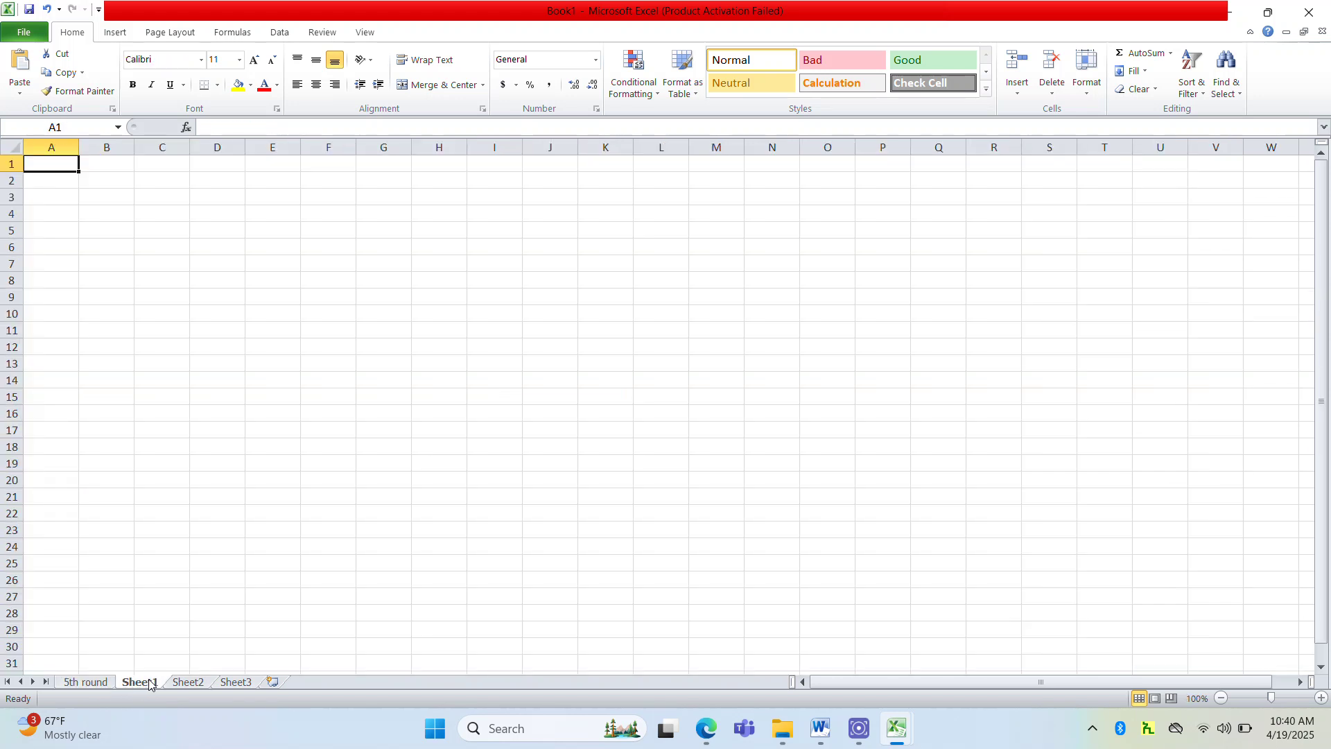
left_click(161, 599)
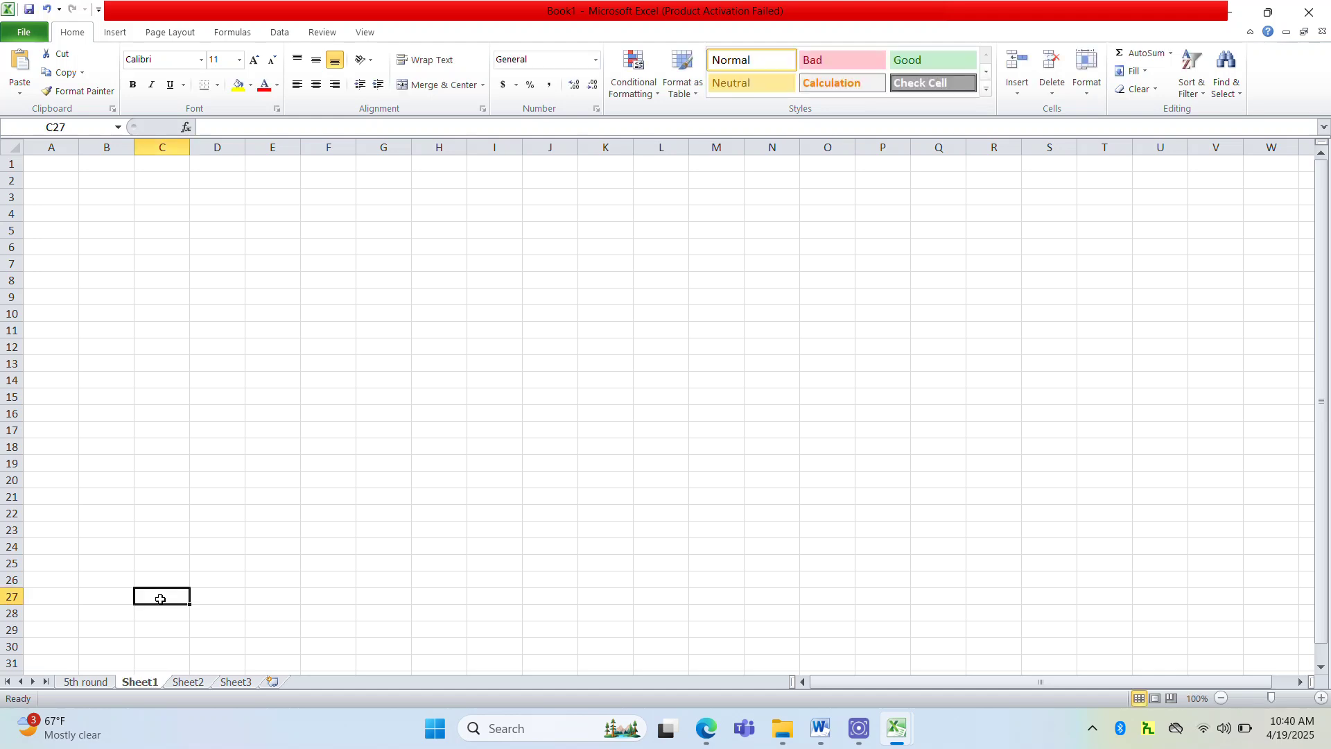
left_click(356, 425)
type("th")
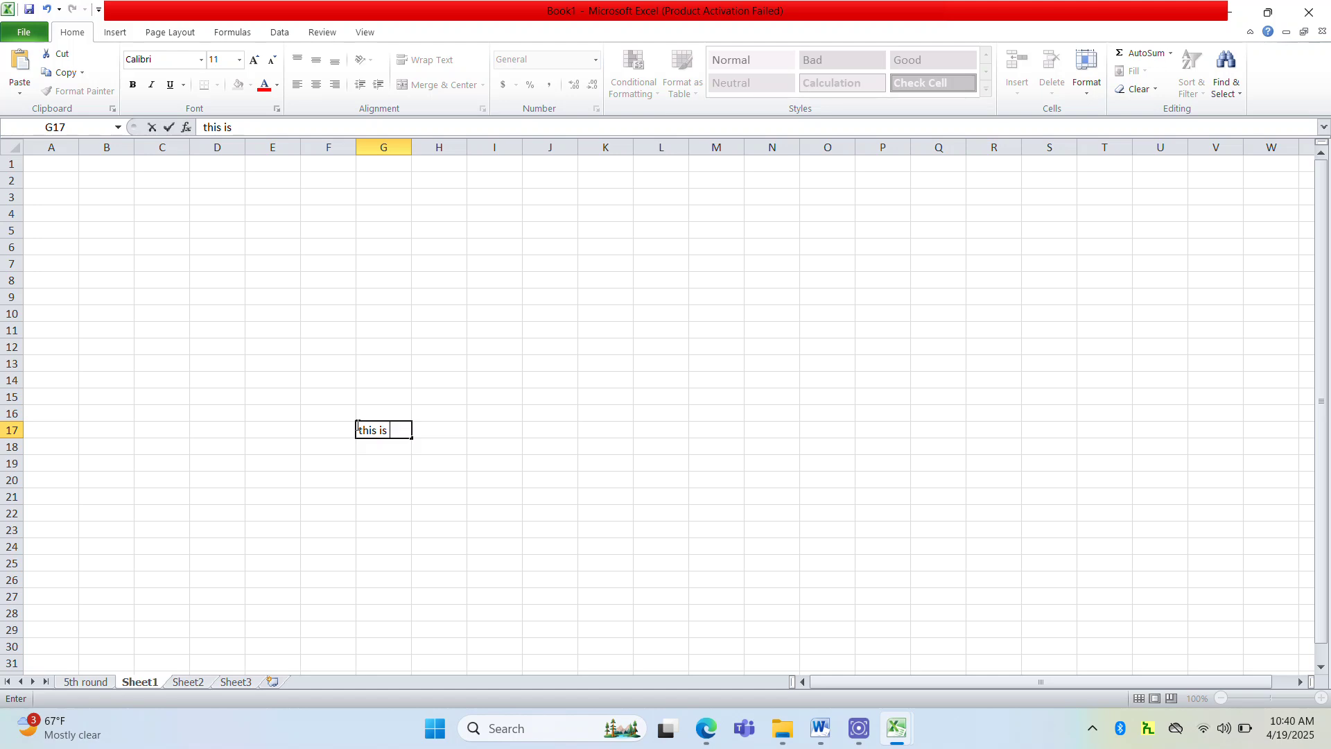
type("is is how can import")
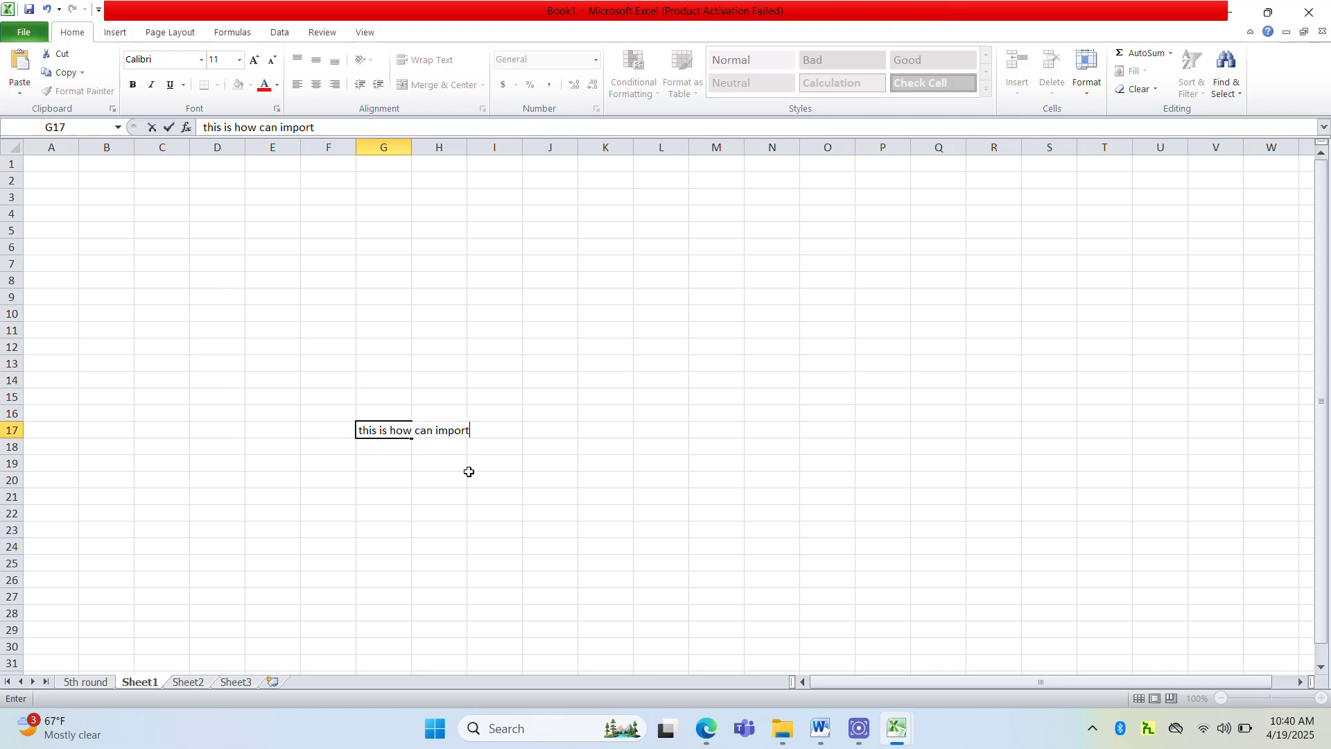
type(" from one wr")
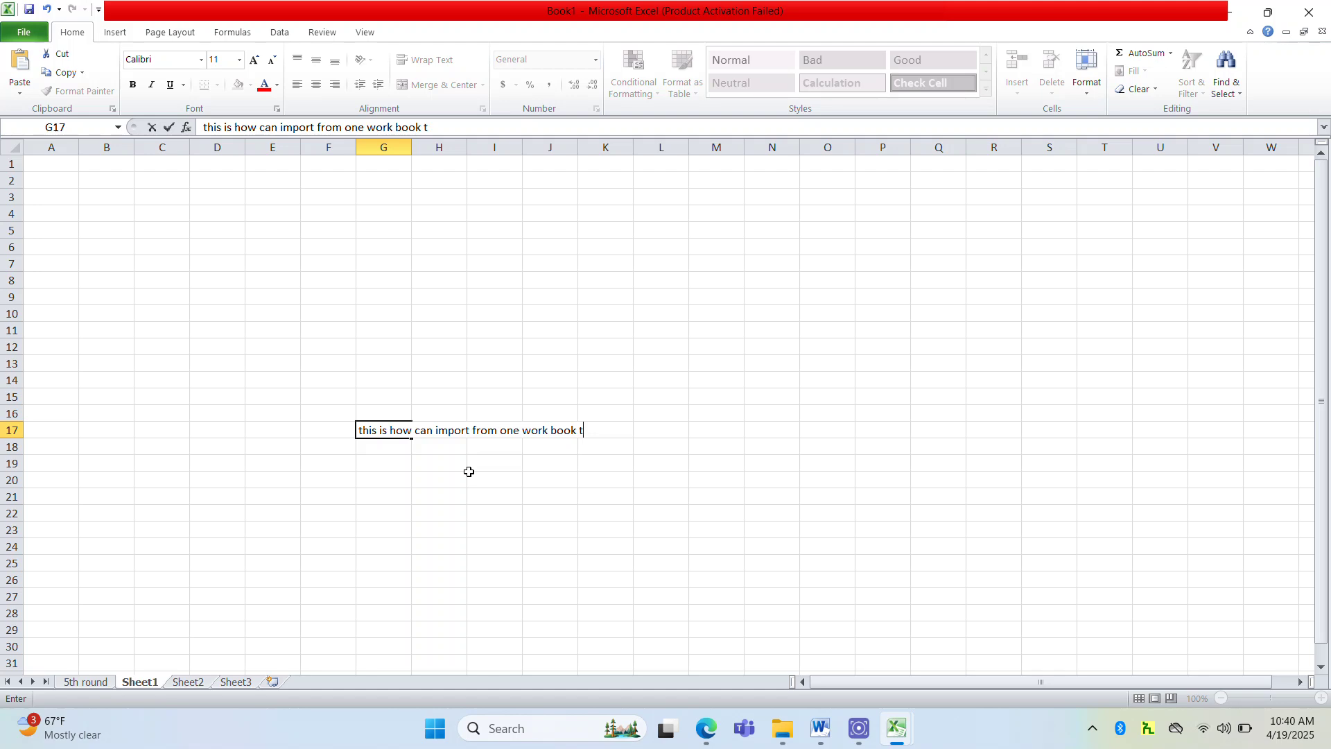
type("the other")
key("Return")
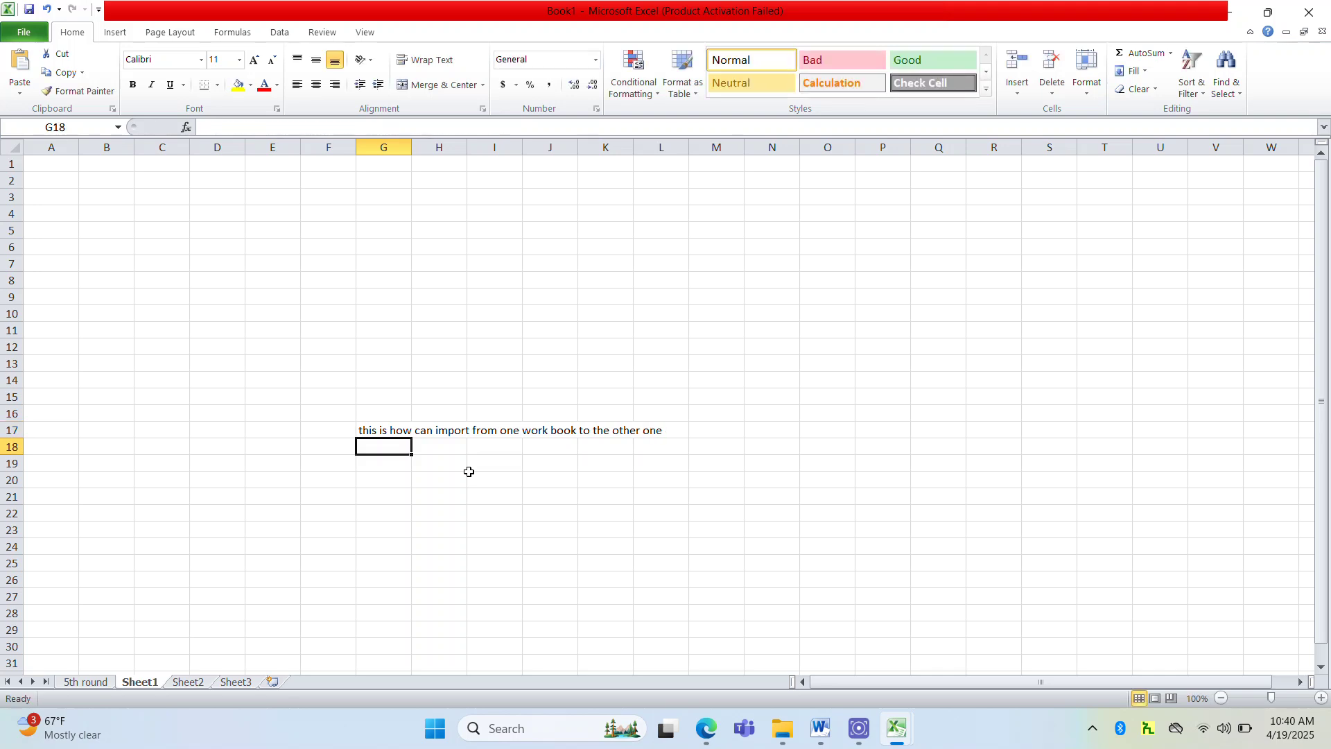
Colour the text in cell G17 red and enlarge its font size to 28.
left_click(388, 432)
left_click(263, 86)
left_click(254, 60)
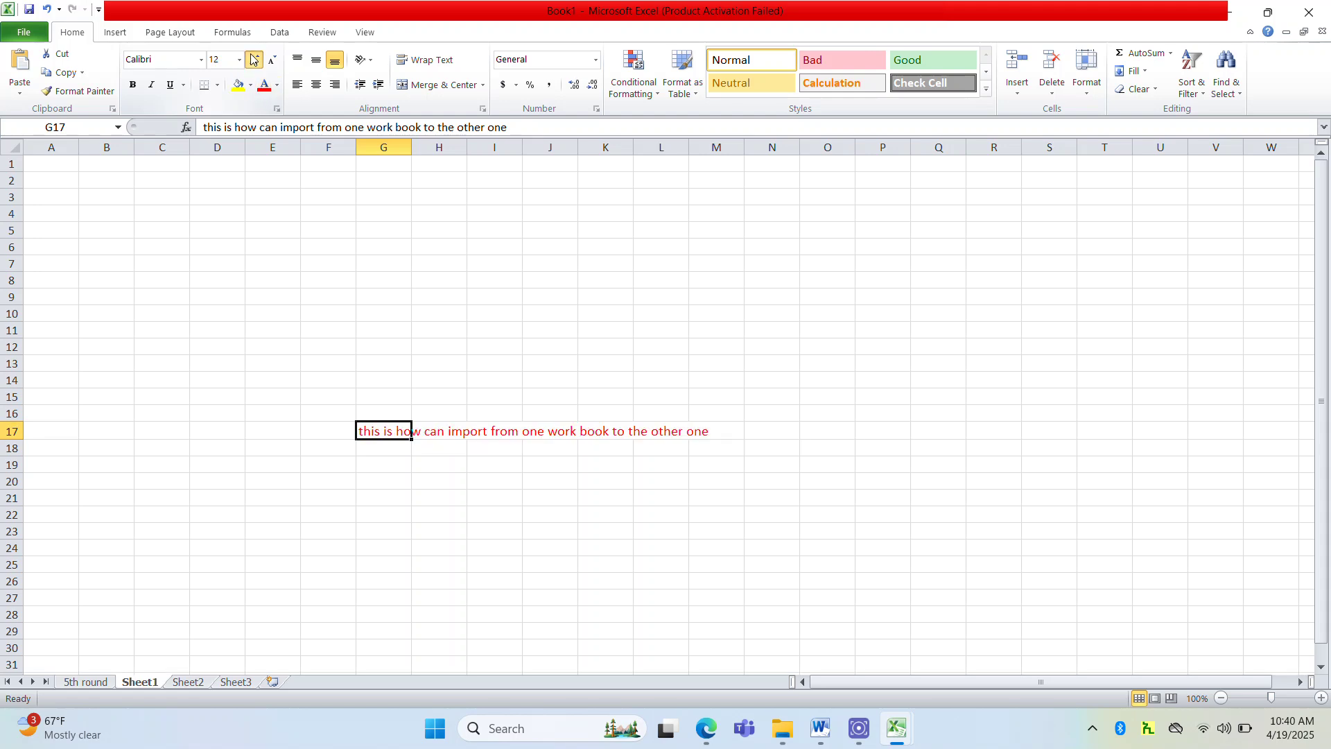
left_click(254, 60)
left_click(254, 60)
left_click(254, 60)
left_click(254, 60)
left_click(253, 59)
left_click(254, 59)
left_click(254, 59)
left_click(254, 60)
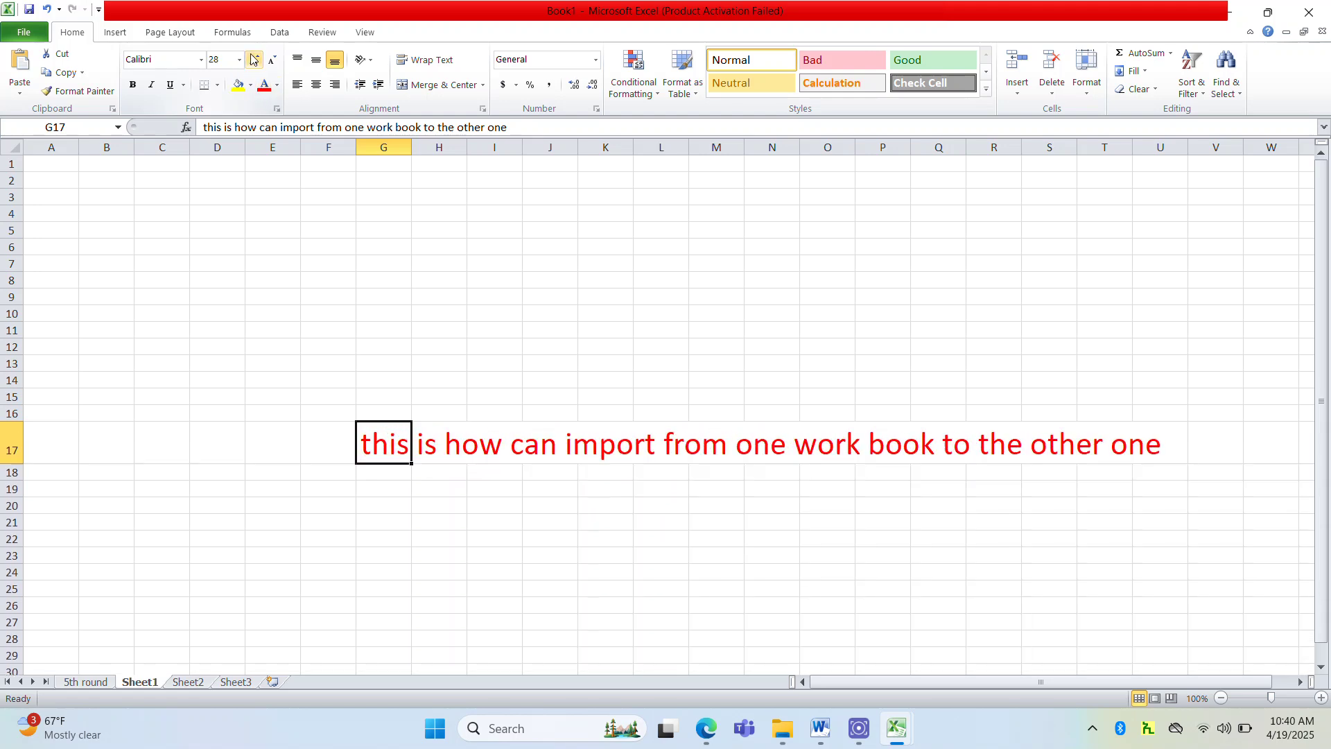
scroll(706, 367, "right", 1)
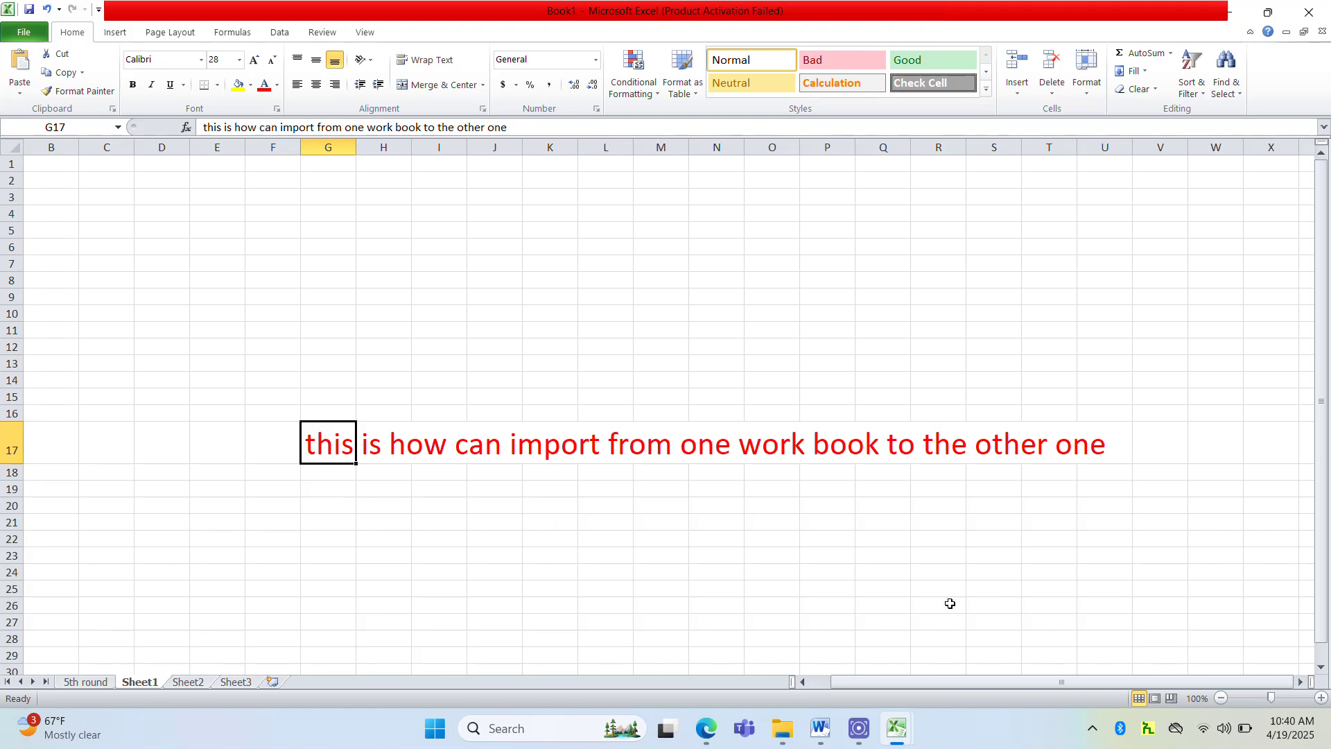
Merge and centre cells G17:O17 with wrapped text, and increase the height of row 17 to fit both text lines.
scroll(830, 686, "left", 1)
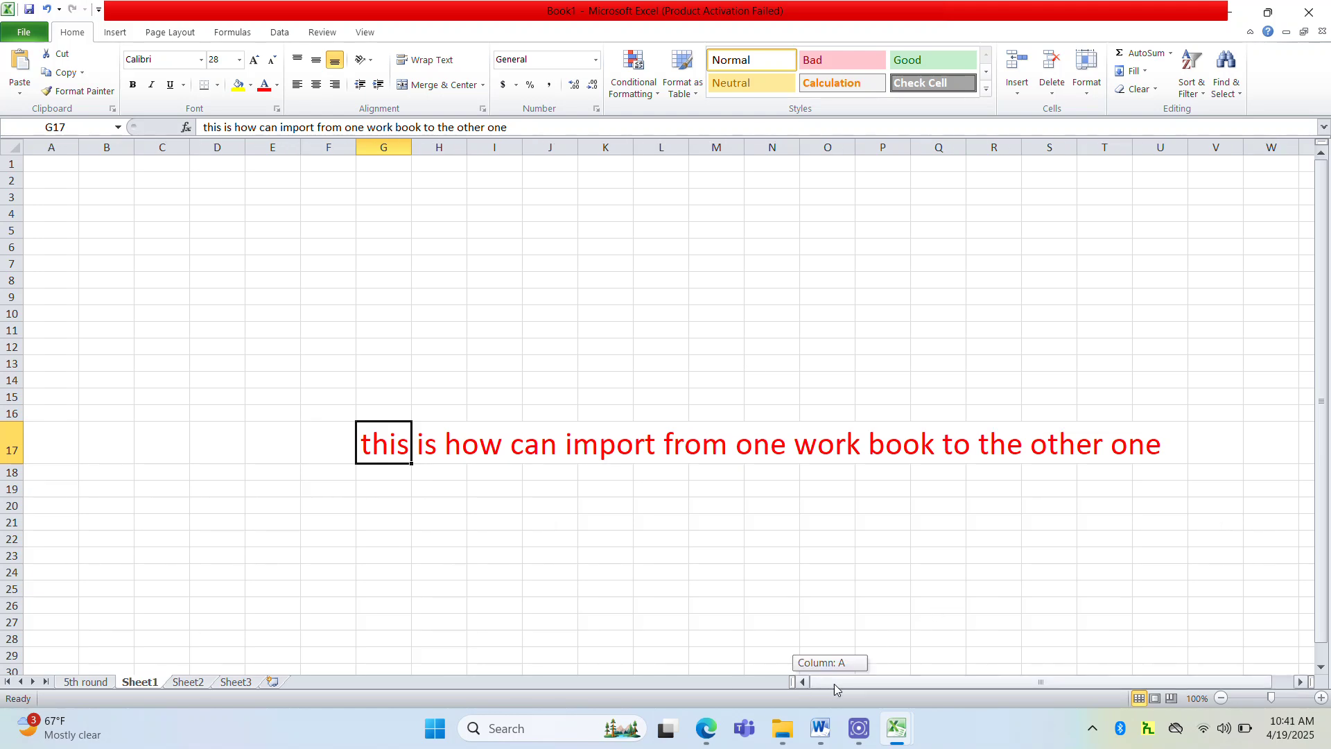
left_click_drag(830, 689, 863, 688)
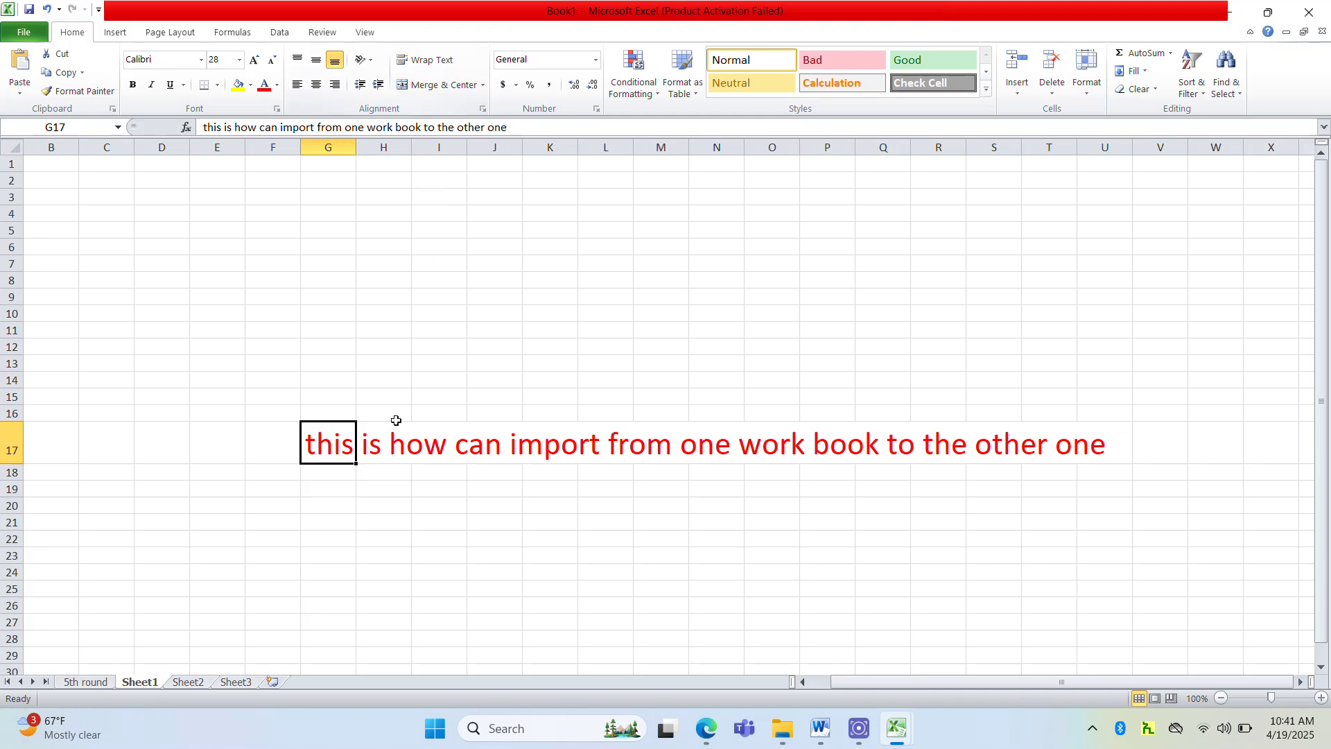
left_click_drag(338, 449, 797, 447)
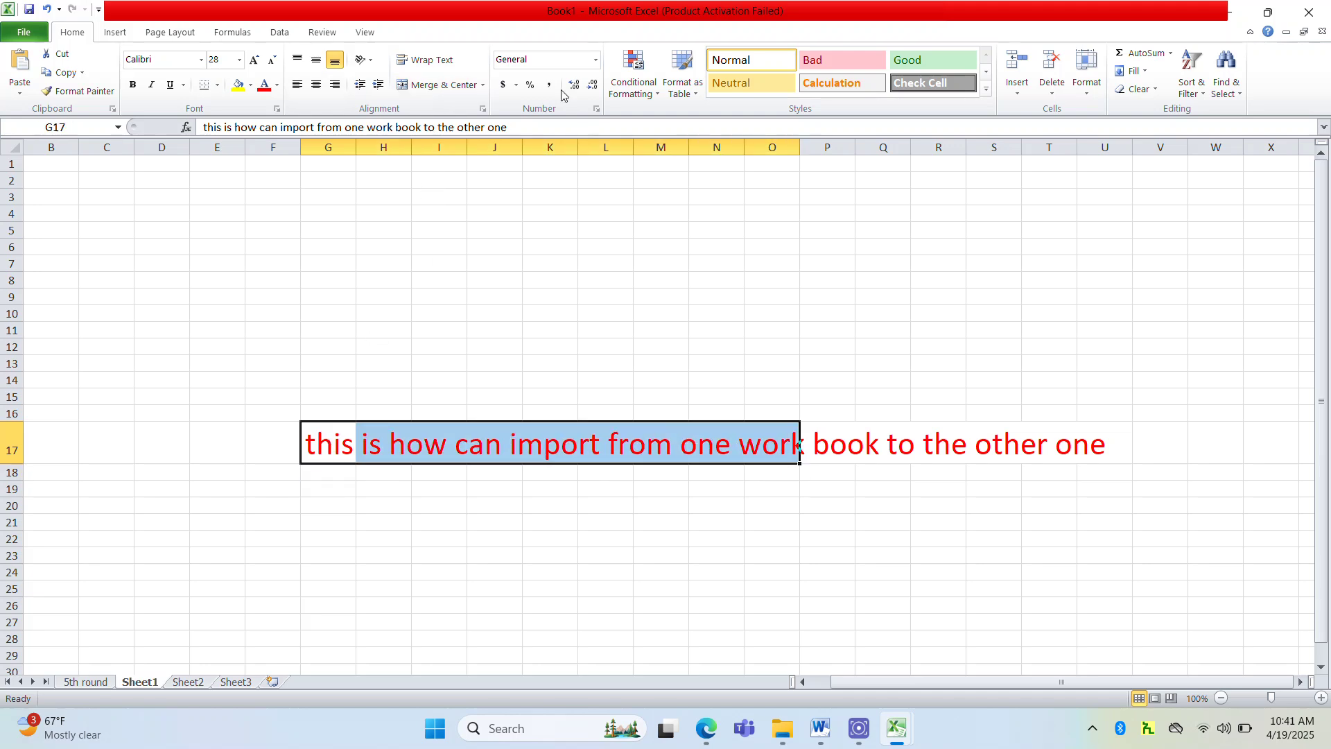
left_click(462, 85)
left_click(424, 59)
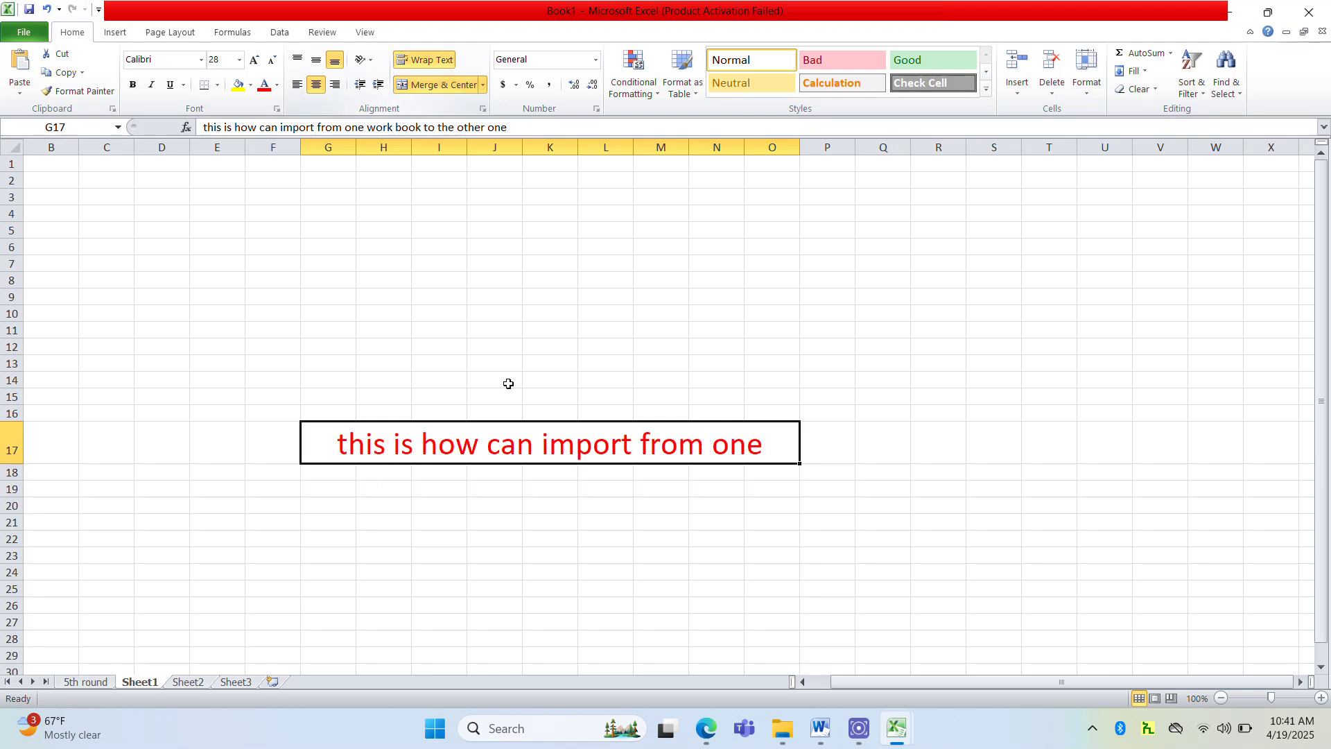
left_click_drag(20, 466, 28, 539)
scroll(318, 586, "down", 4)
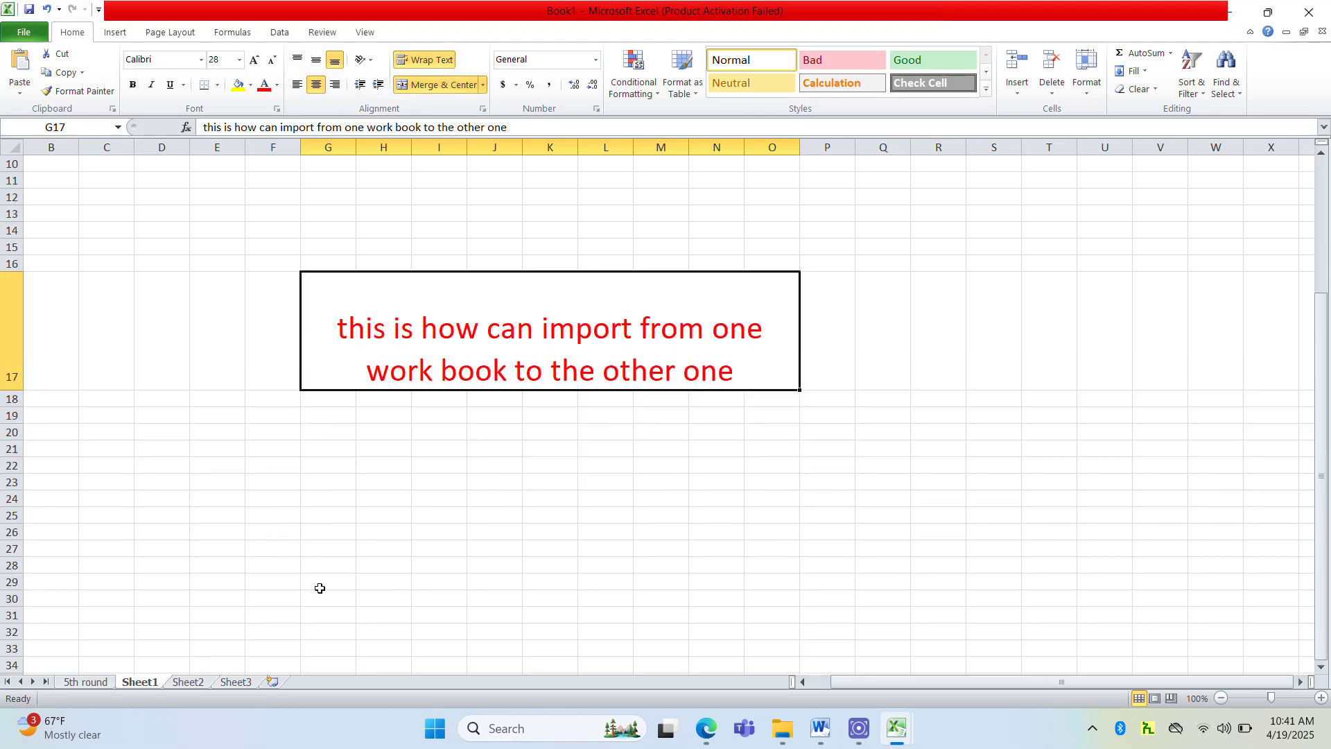
Format the merged cell's text as Times New Roman size 48, and increase the height of row 17 to fit the whole sentence.
left_click(201, 59)
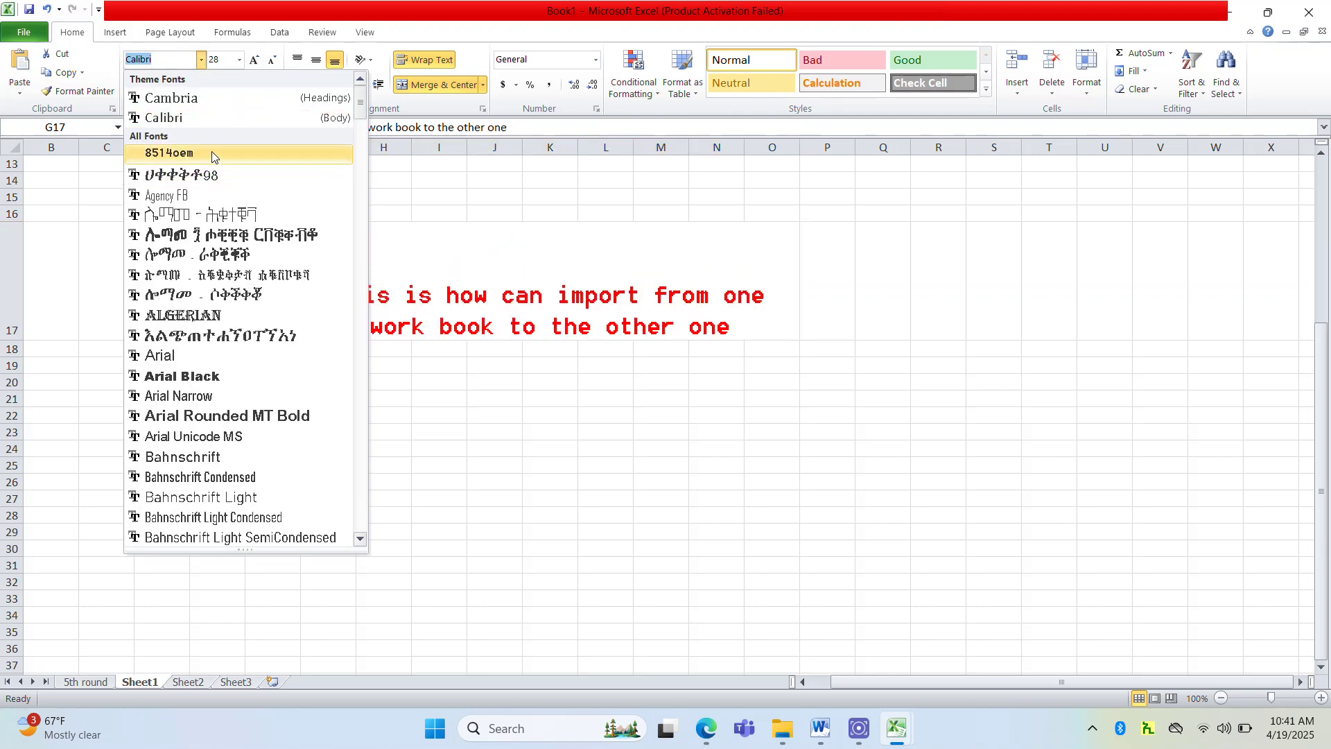
type("times")
key("Return")
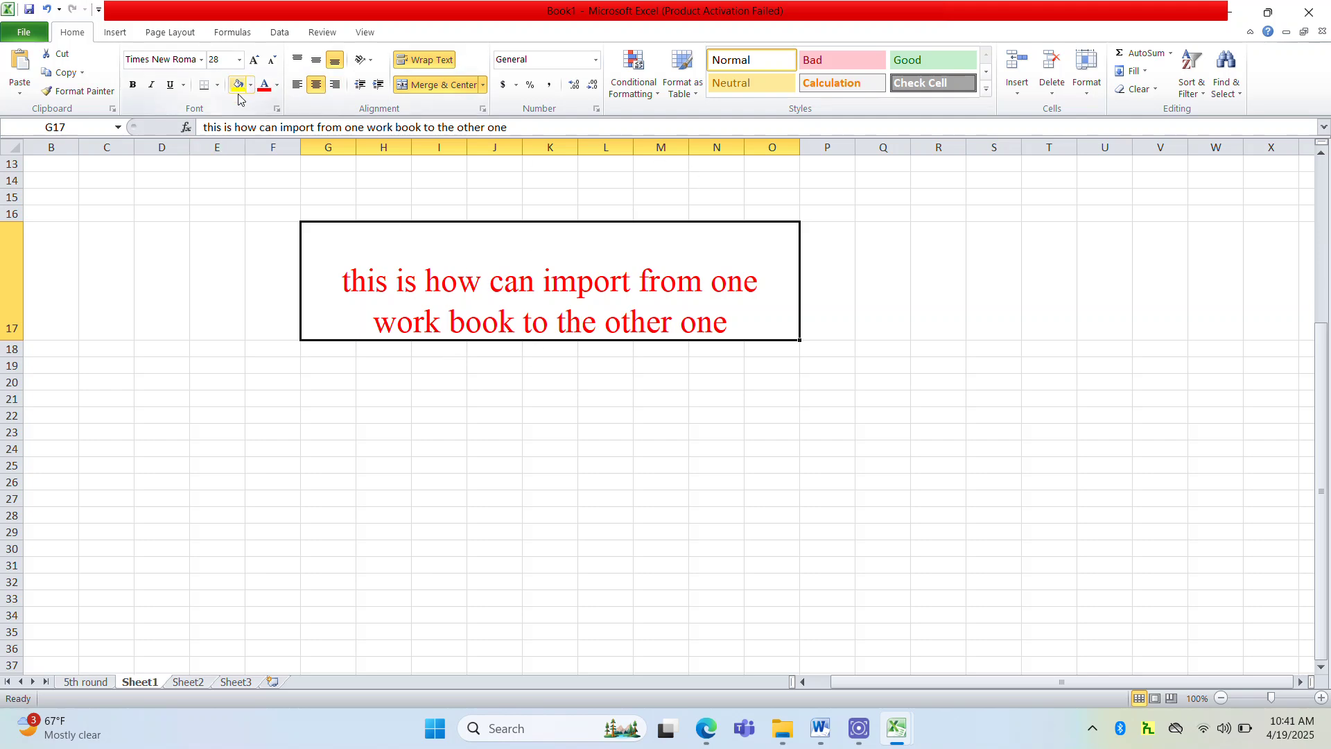
left_click(255, 61)
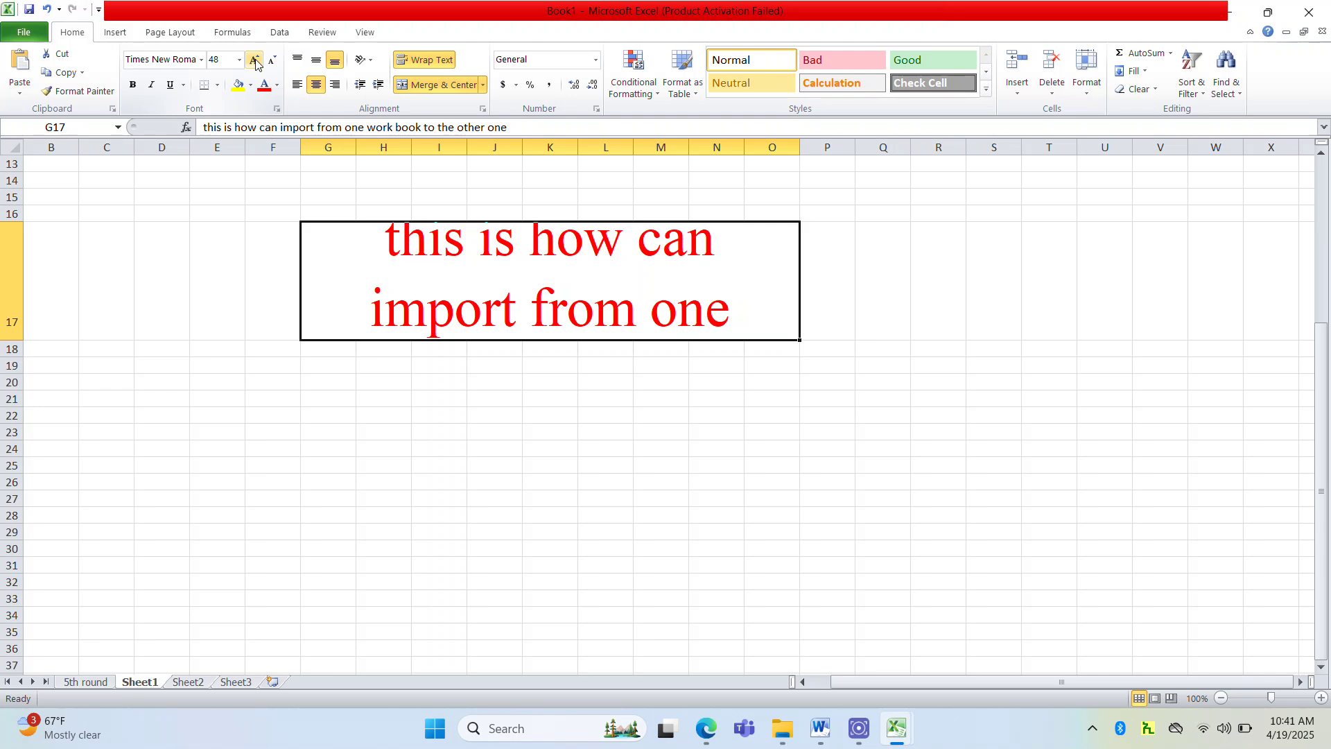
left_click_drag(11, 340, 15, 528)
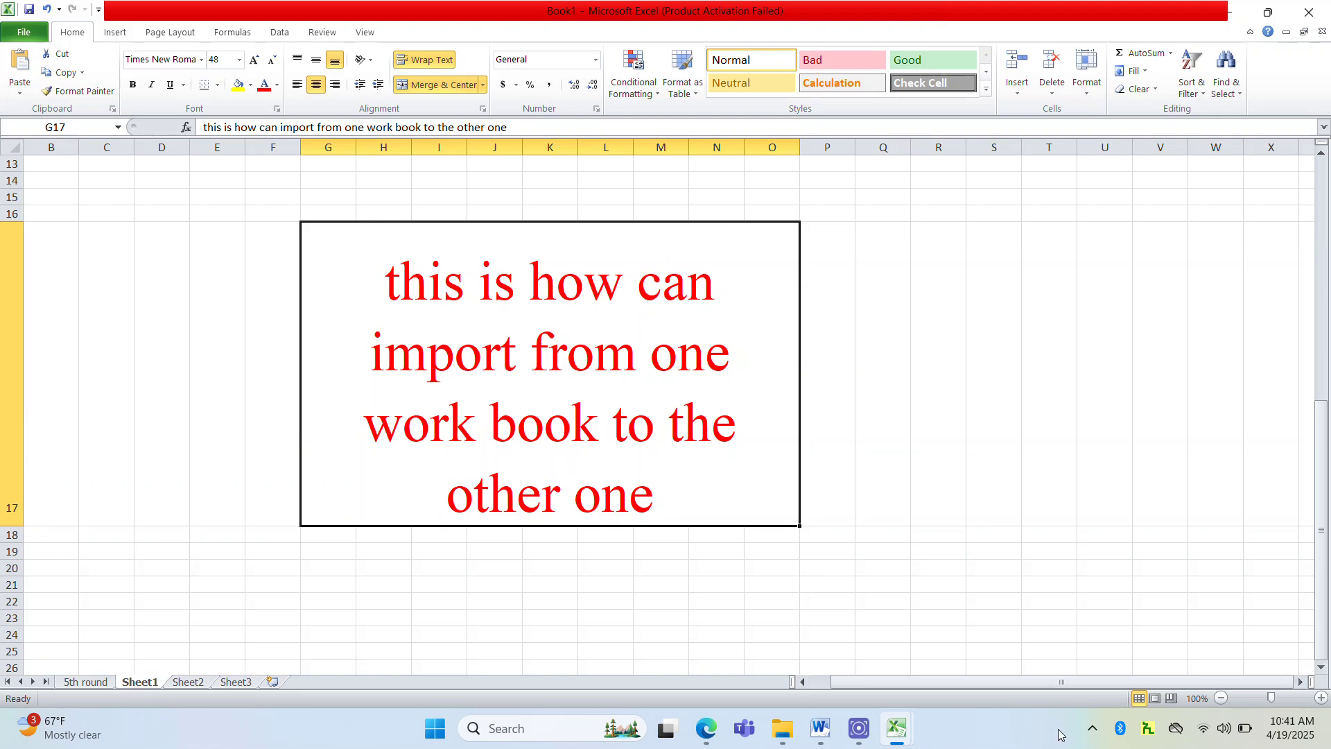
left_click(1092, 728)
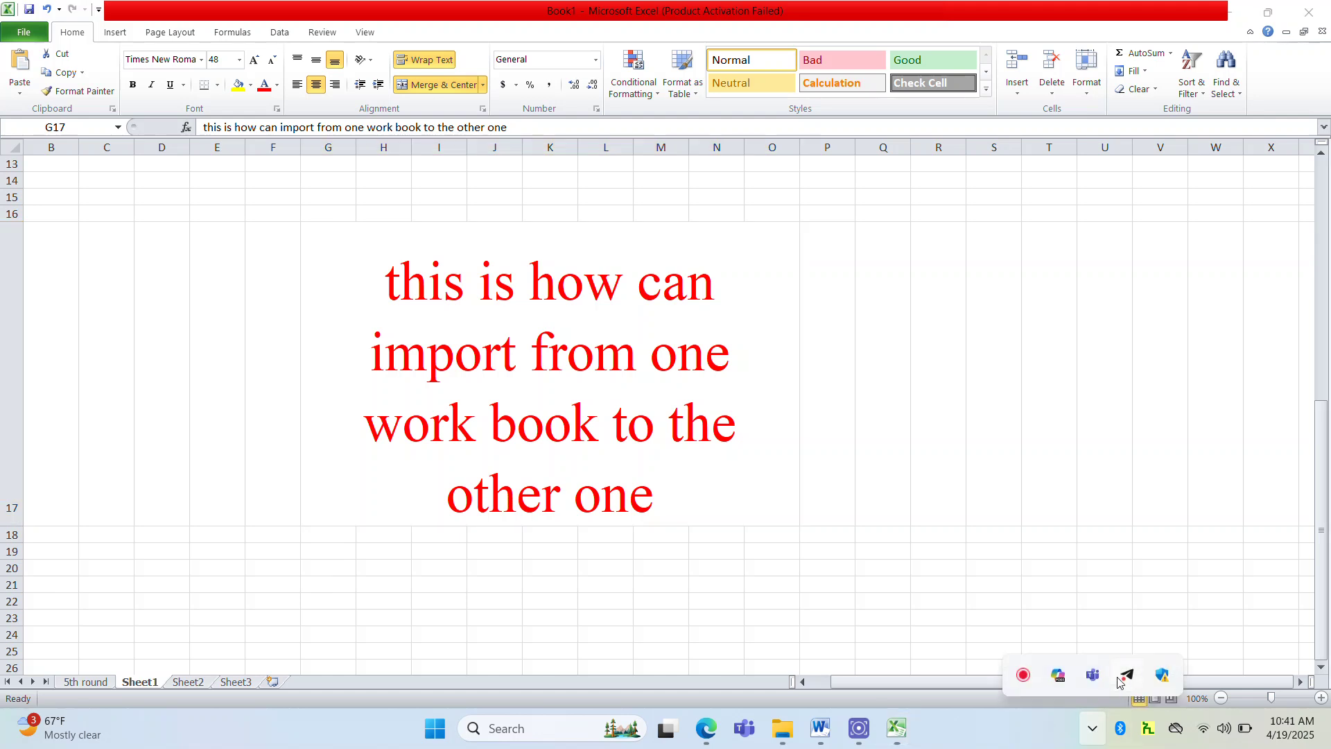
left_click(1026, 676)
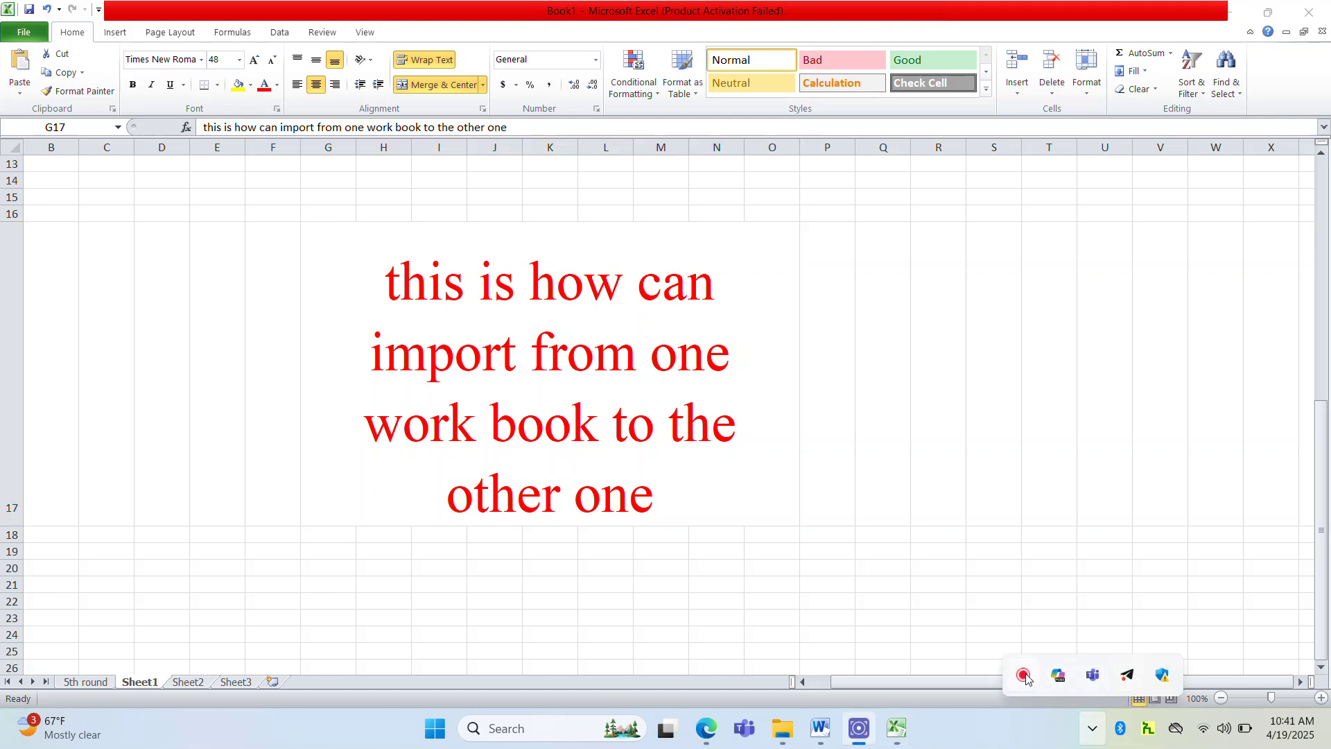